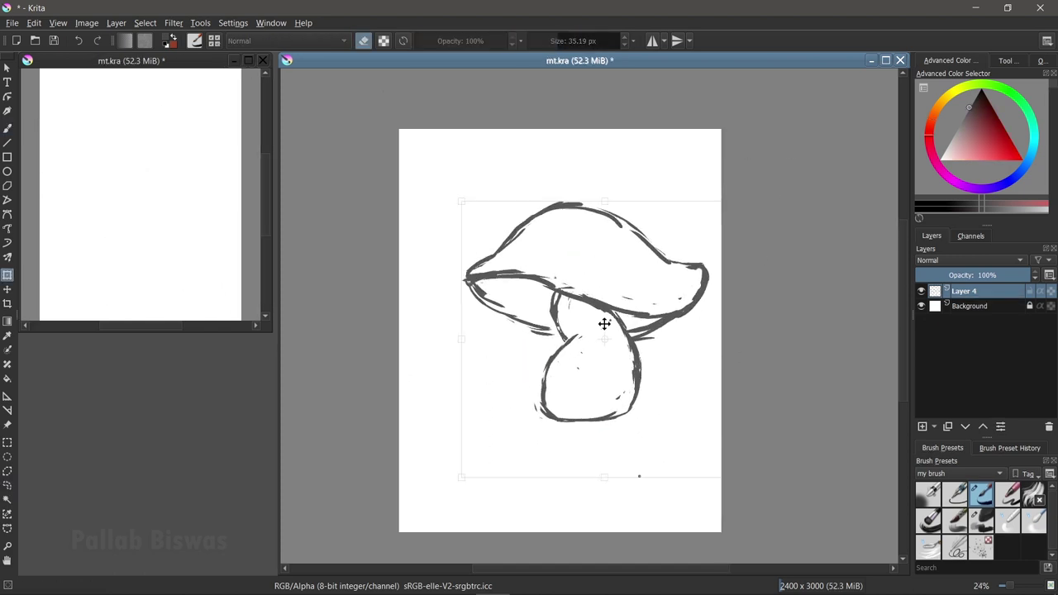
With the rough ink brush, redraw the big stem's bottom line and erase the doubled strokes.
{"action": "key", "text": "b"}
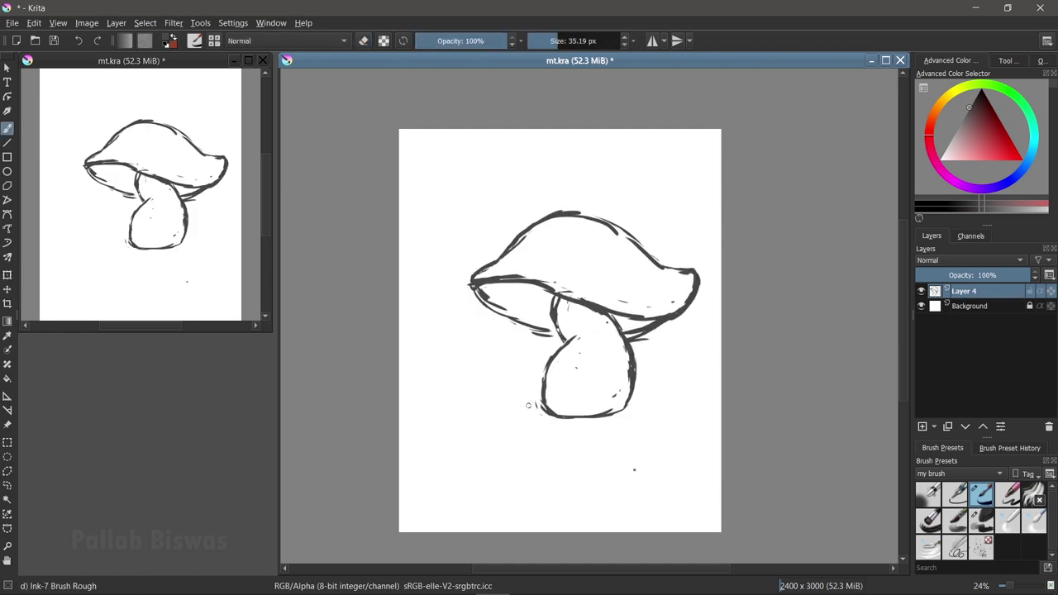
{"action": "left_click_drag", "start_coordinate": [533, 425], "coordinate": [632, 418]}
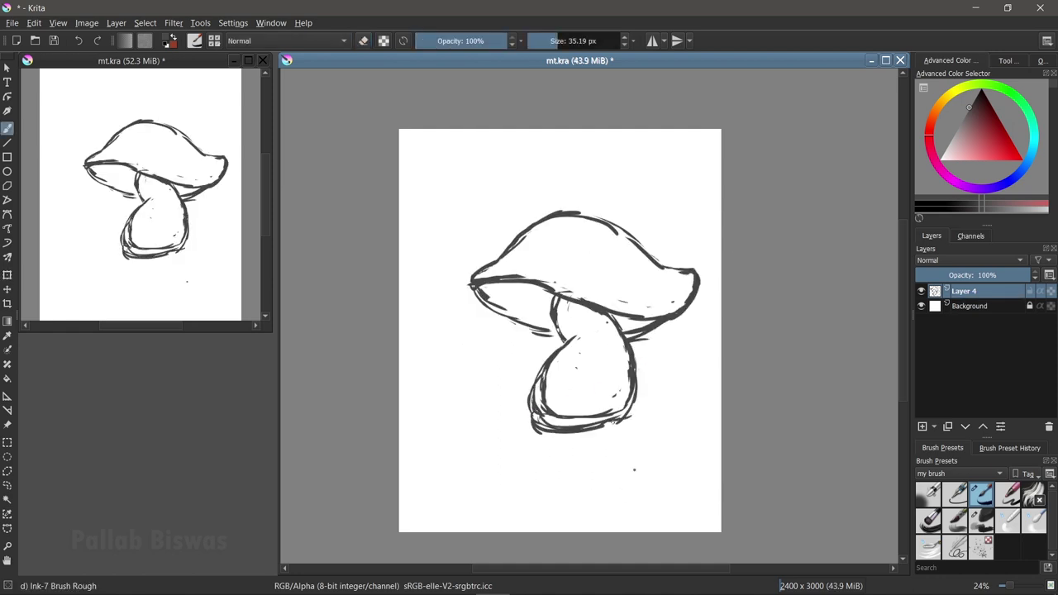
{"action": "key", "text": "e"}
{"action": "mouse_move", "coordinate": [533, 380]}
{"action": "left_mouse_down"}
{"action": "mouse_move", "coordinate": [554, 422]}
{"action": "mouse_move", "coordinate": [632, 376]}
{"action": "mouse_move", "coordinate": [546, 433]}
{"action": "left_mouse_up"}
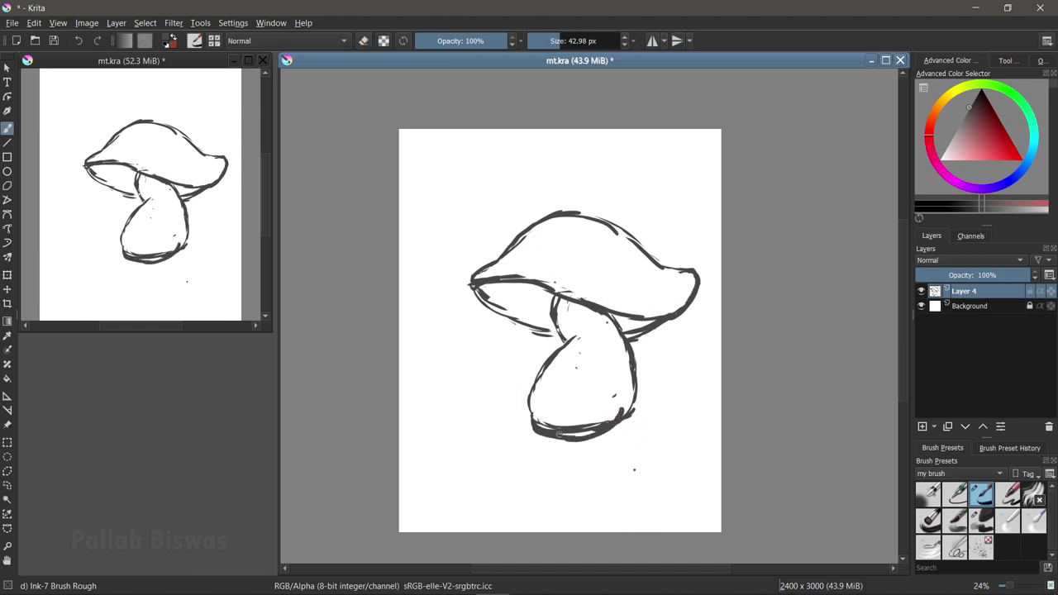
{"action": "mouse_move", "coordinate": [628, 413]}
{"action": "left_mouse_down"}
{"action": "mouse_move", "coordinate": [525, 423]}
{"action": "mouse_move", "coordinate": [624, 423]}
{"action": "left_mouse_up"}
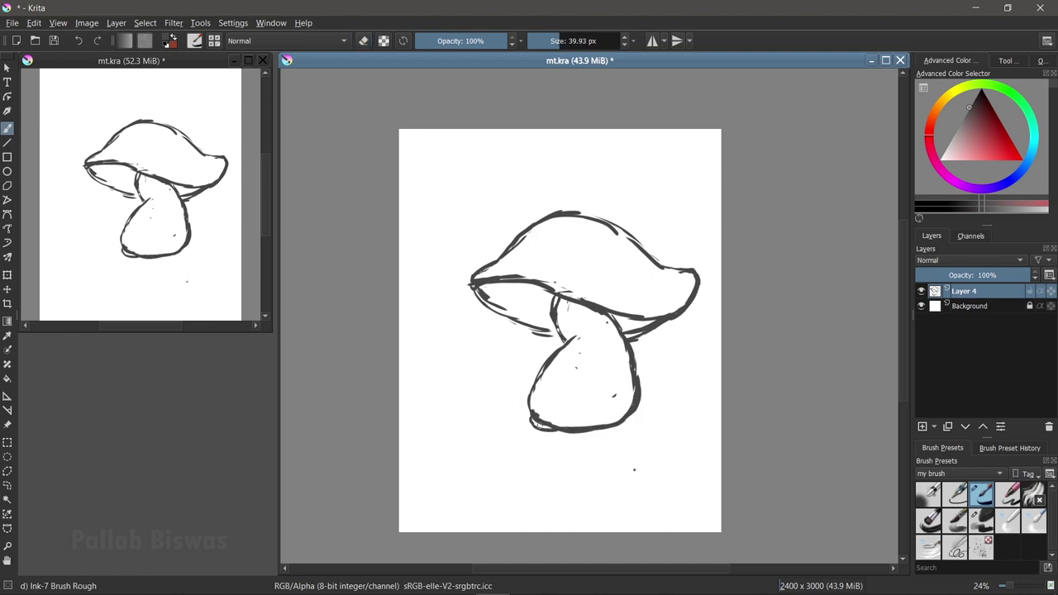
Sketch a small mushroom cap and stem just left of the big stem.
{"action": "mouse_move", "coordinate": [503, 387]}
{"action": "left_mouse_down"}
{"action": "mouse_move", "coordinate": [425, 385]}
{"action": "mouse_move", "coordinate": [517, 362]}
{"action": "left_mouse_up"}
{"action": "left_click_drag", "start_coordinate": [422, 376], "coordinate": [510, 356]}
{"action": "left_click_drag", "start_coordinate": [427, 395], "coordinate": [518, 364]}
{"action": "mouse_move", "coordinate": [463, 392]}
{"action": "left_mouse_down"}
{"action": "mouse_move", "coordinate": [487, 434]}
{"action": "mouse_move", "coordinate": [512, 420]}
{"action": "left_mouse_up"}
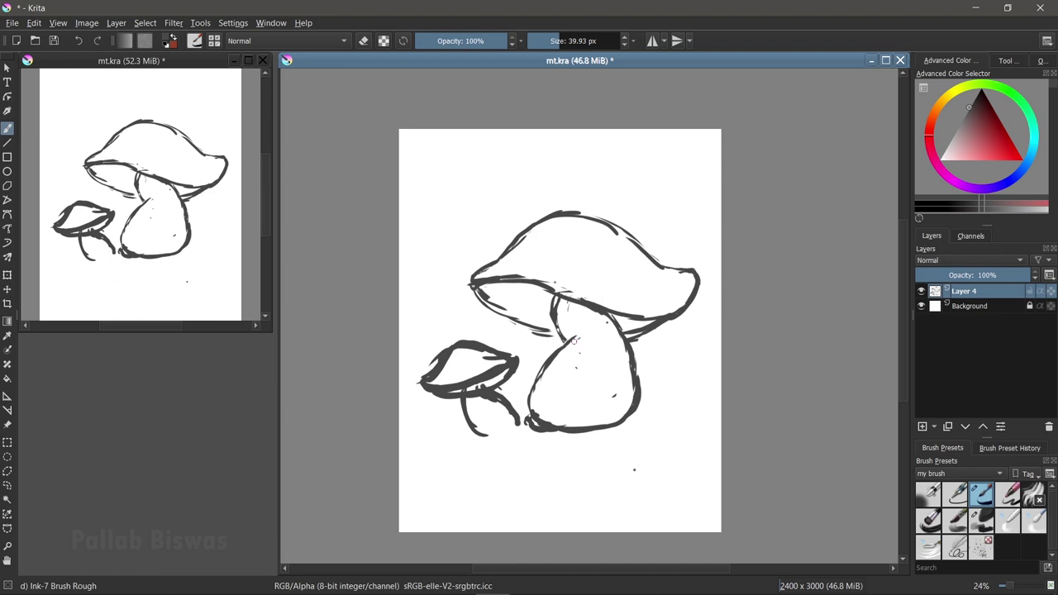
Shift and resize the small mushroom, trim its cap strokes, and darken where the stems meet.
{"action": "key", "text": "ctrl+t"}
{"action": "left_click_drag", "start_coordinate": [500, 417], "coordinate": [523, 411]}
{"action": "key", "text": "Return"}
{"action": "key", "text": "e"}
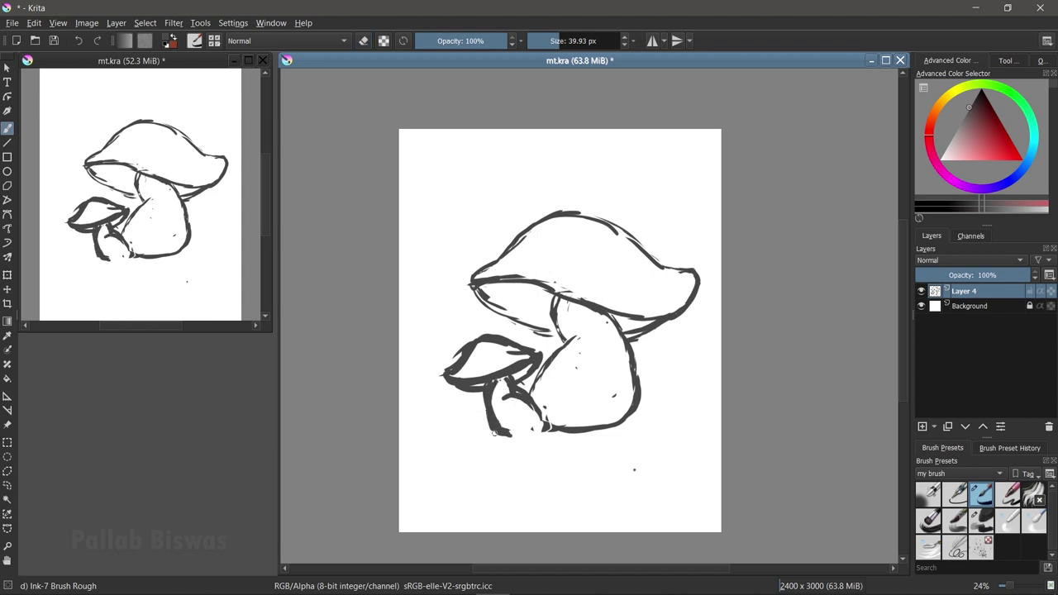
{"action": "mouse_move", "coordinate": [476, 351]}
{"action": "left_mouse_down"}
{"action": "mouse_move", "coordinate": [520, 353]}
{"action": "mouse_move", "coordinate": [453, 380]}
{"action": "mouse_move", "coordinate": [506, 369]}
{"action": "mouse_move", "coordinate": [507, 359]}
{"action": "mouse_move", "coordinate": [533, 405]}
{"action": "left_mouse_up"}
{"action": "key", "text": "ctrl+t"}
{"action": "key", "text": "Return"}
{"action": "key", "text": "b"}
{"action": "left_click_drag", "start_coordinate": [570, 342], "coordinate": [542, 382]}
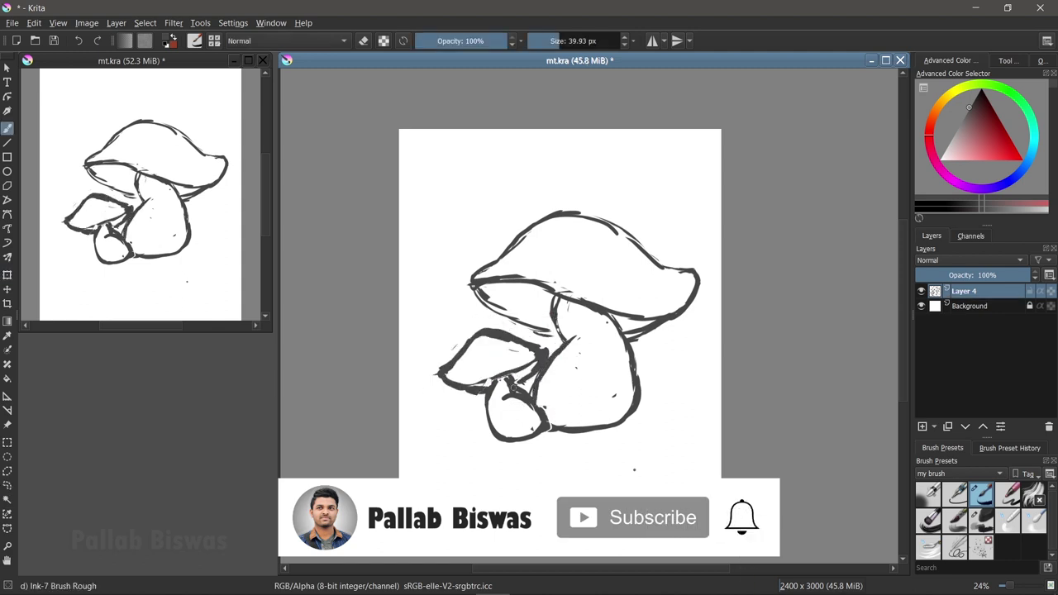
{"action": "key", "text": "e"}
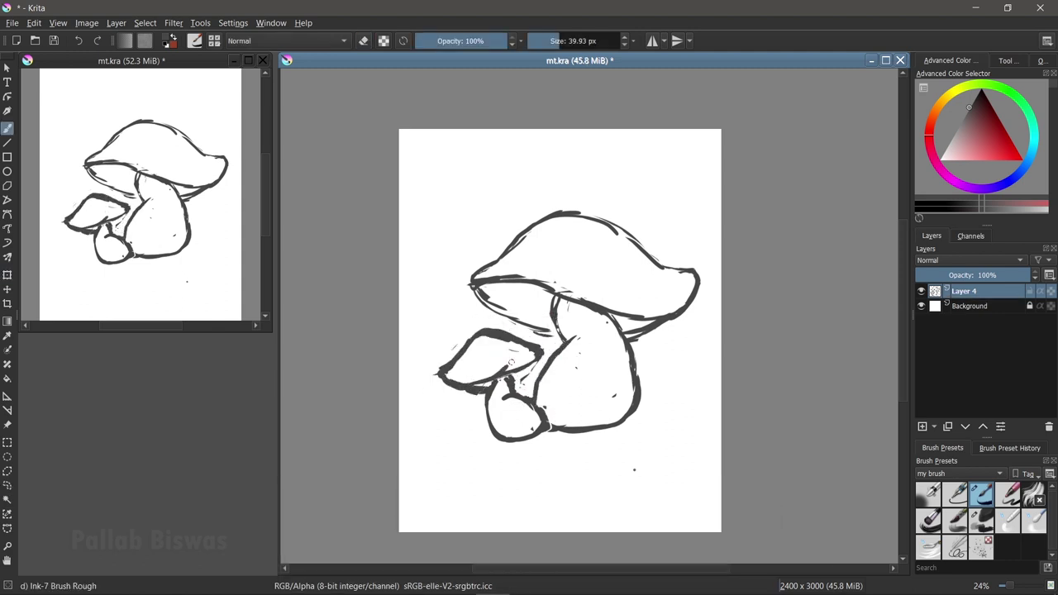
{"action": "left_click_drag", "start_coordinate": [510, 361], "coordinate": [435, 372]}
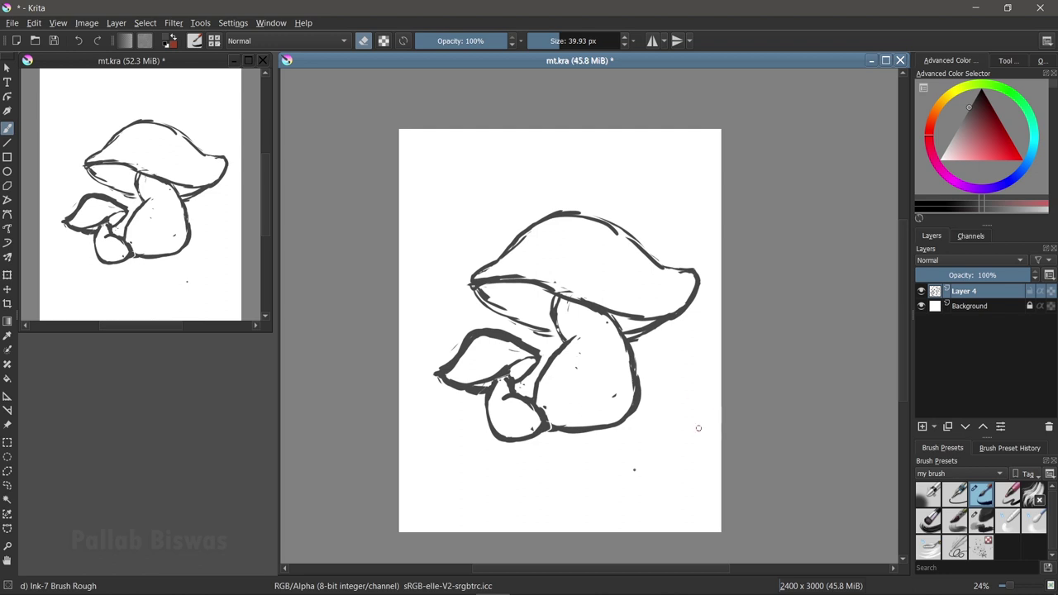
Sketch a rough elliptical ground patch with dark shadow strokes beneath both mushrooms.
{"action": "left_click_drag", "start_coordinate": [647, 396], "coordinate": [684, 404]}
{"action": "left_click_drag", "start_coordinate": [676, 408], "coordinate": [658, 450]}
{"action": "left_click_drag", "start_coordinate": [462, 446], "coordinate": [677, 436]}
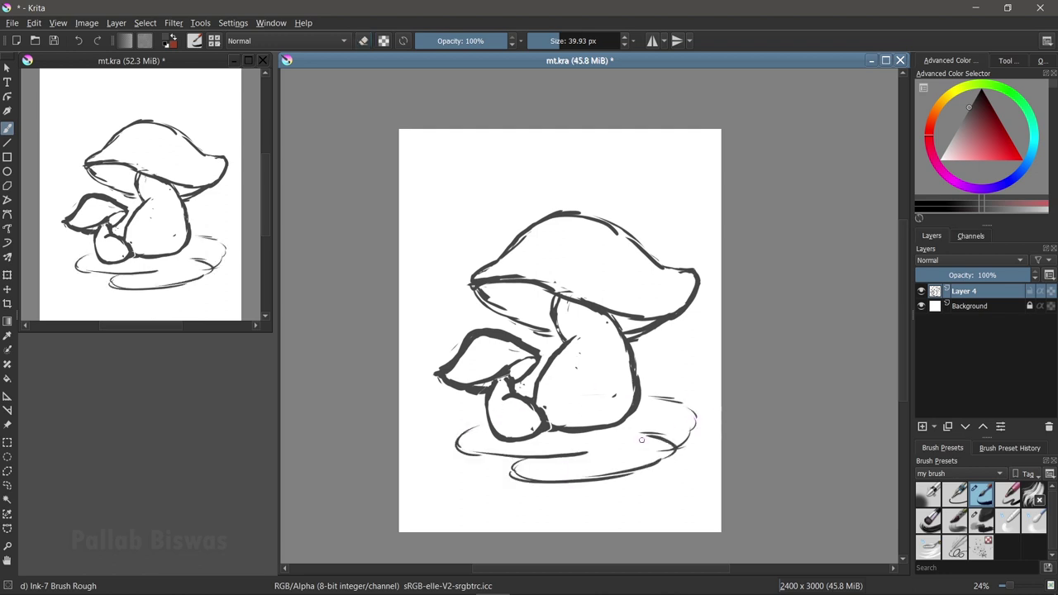
{"action": "mouse_move", "coordinate": [649, 399]}
{"action": "left_mouse_down"}
{"action": "mouse_move", "coordinate": [537, 479]}
{"action": "mouse_move", "coordinate": [442, 429]}
{"action": "mouse_move", "coordinate": [471, 426]}
{"action": "left_mouse_up"}
{"action": "left_click_drag", "start_coordinate": [434, 459], "coordinate": [487, 423]}
{"action": "left_click_drag", "start_coordinate": [644, 404], "coordinate": [699, 433]}
{"action": "left_click_drag", "start_coordinate": [586, 481], "coordinate": [686, 451]}
{"action": "left_click_drag", "start_coordinate": [446, 471], "coordinate": [520, 456]}
{"action": "left_click_drag", "start_coordinate": [552, 479], "coordinate": [611, 475]}
Erase stray strokes inside and along the edges of the ground patch.
{"action": "key", "text": "e"}
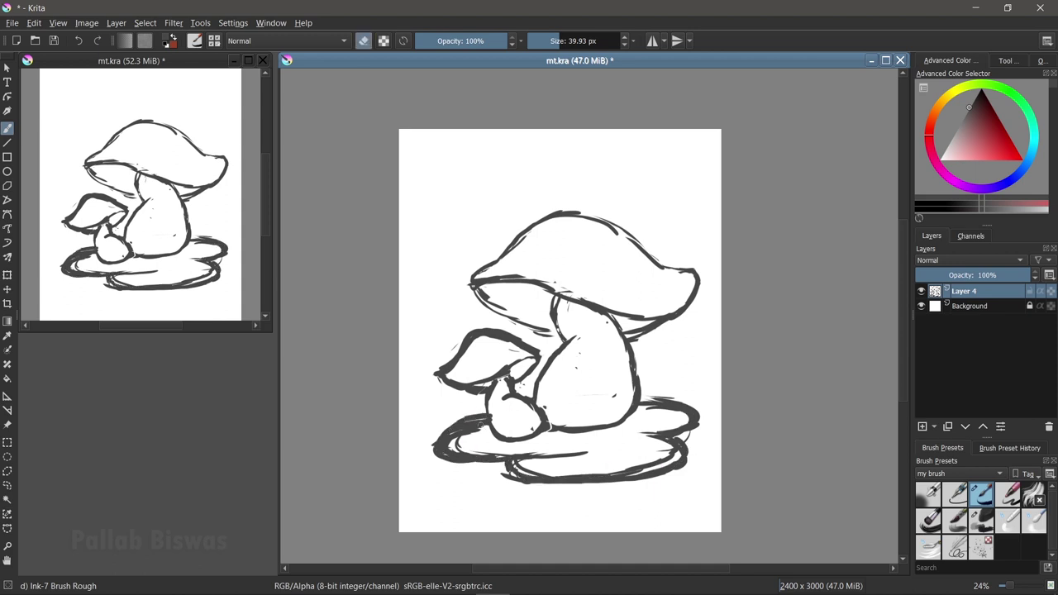
{"action": "left_click_drag", "start_coordinate": [482, 418], "coordinate": [458, 438]}
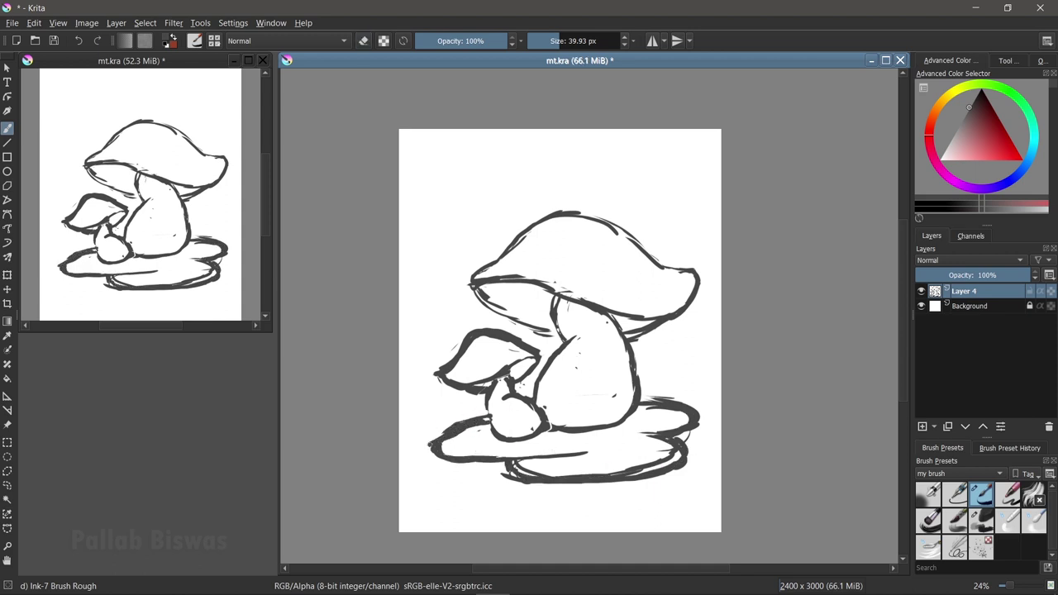
{"action": "left_click_drag", "start_coordinate": [661, 402], "coordinate": [673, 470]}
{"action": "left_click_drag", "start_coordinate": [533, 477], "coordinate": [661, 463]}
{"action": "left_click_drag", "start_coordinate": [512, 456], "coordinate": [652, 432]}
{"action": "key", "text": "e"}
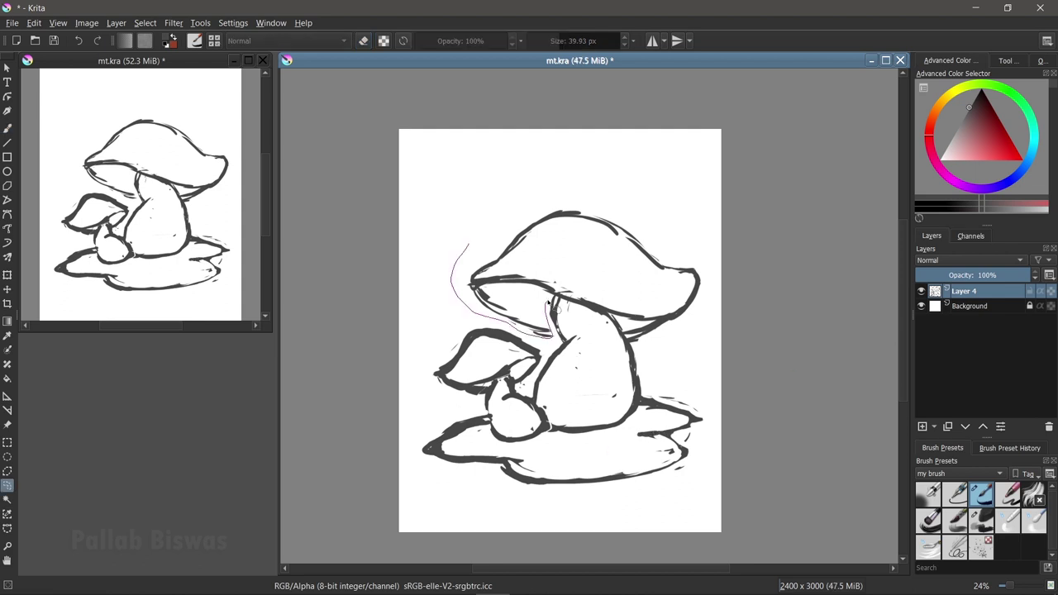
Try enlarging the big mushroom cap via lasso selection and Transform, then undo the changes.
{"action": "key", "text": "ctrl+t"}
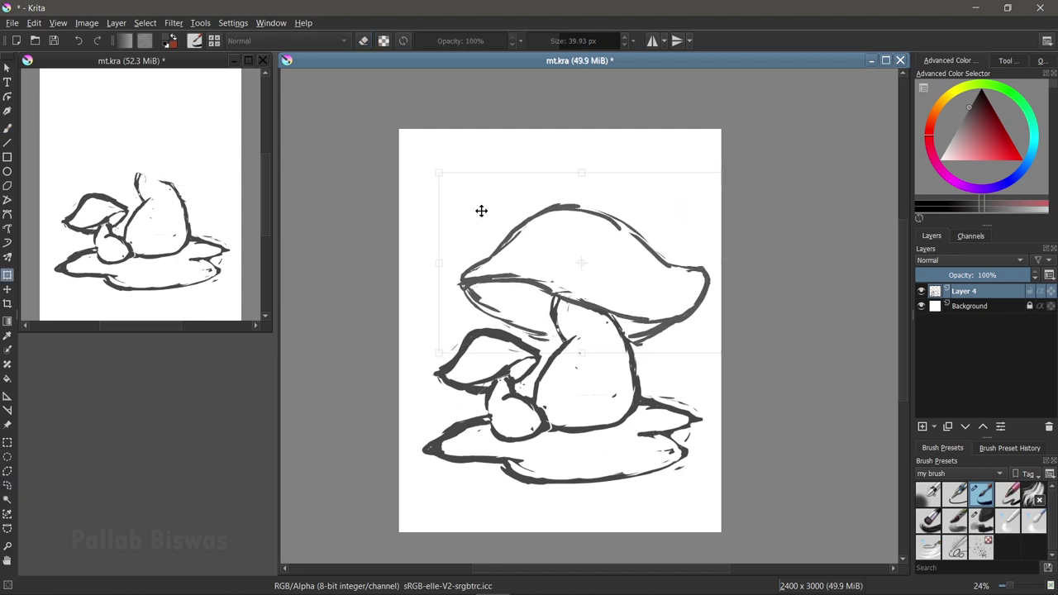
{"action": "key", "text": "Return"}
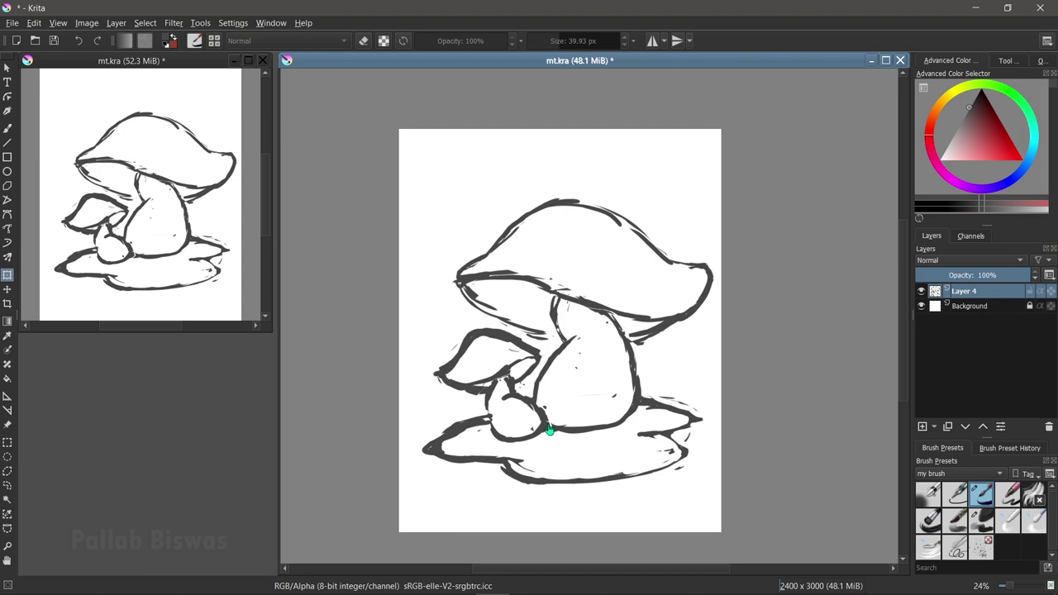
{"action": "left_click_drag", "start_coordinate": [549, 429], "coordinate": [541, 427]}
{"action": "left_click_drag", "start_coordinate": [708, 320], "coordinate": [410, 255]}
{"action": "key", "text": "ctrl+t"}
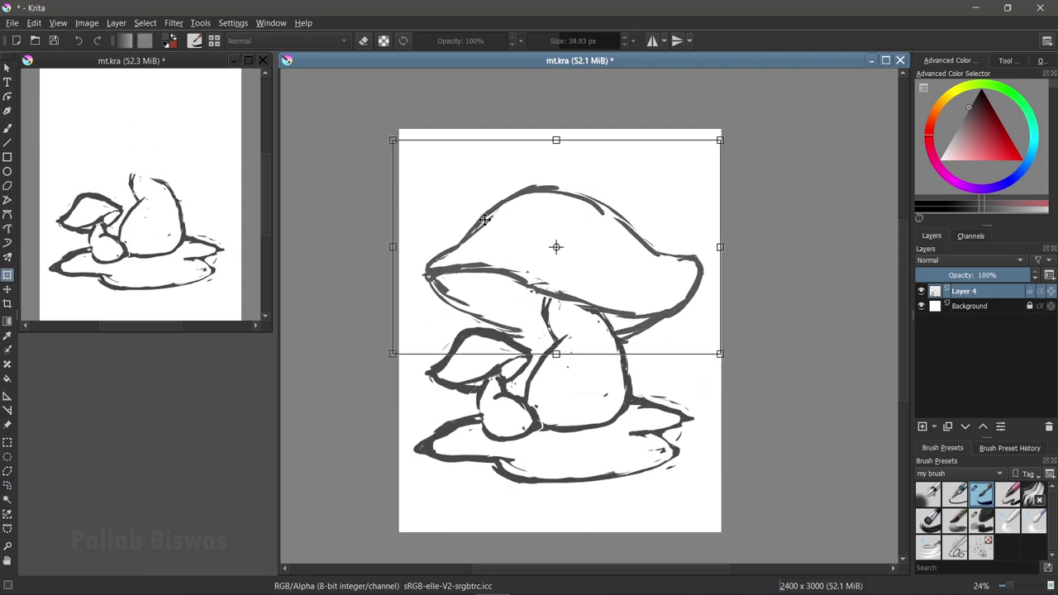
{"action": "left_click_drag", "start_coordinate": [408, 153], "coordinate": [416, 156]}
{"action": "key", "text": "Return"}
{"action": "key", "text": "b"}
{"action": "key", "text": "ctrl+shift+a"}
{"action": "left_click_drag", "start_coordinate": [462, 299], "coordinate": [536, 320]}
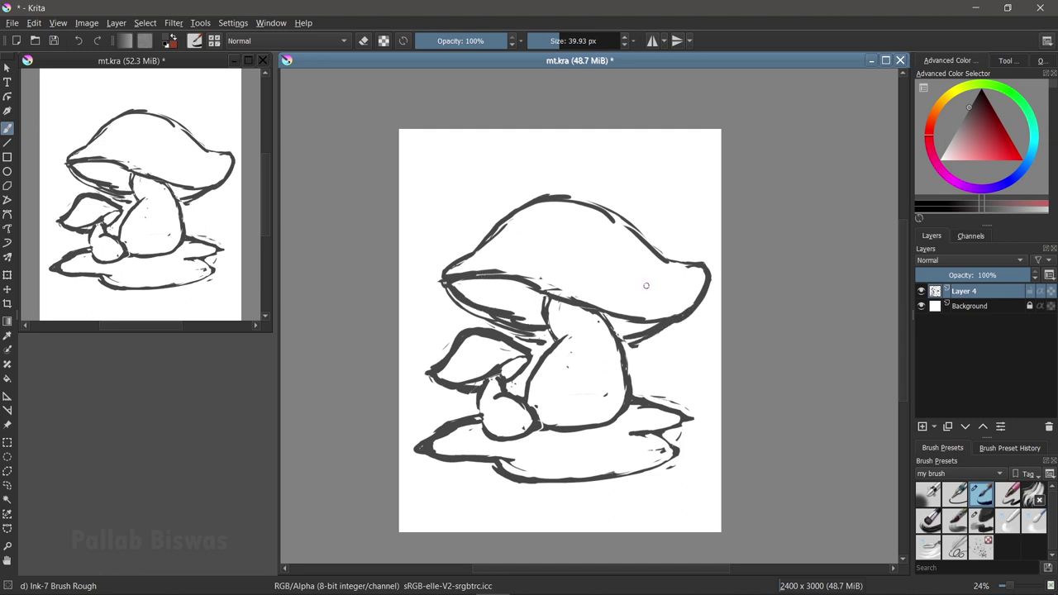
{"action": "key", "text": "ctrl+z"}
{"action": "key", "text": "ctrl+z"}
Nudge the drawing left, shrink the small mushroom, and clean up the cap's underside lines.
{"action": "key", "text": "t"}
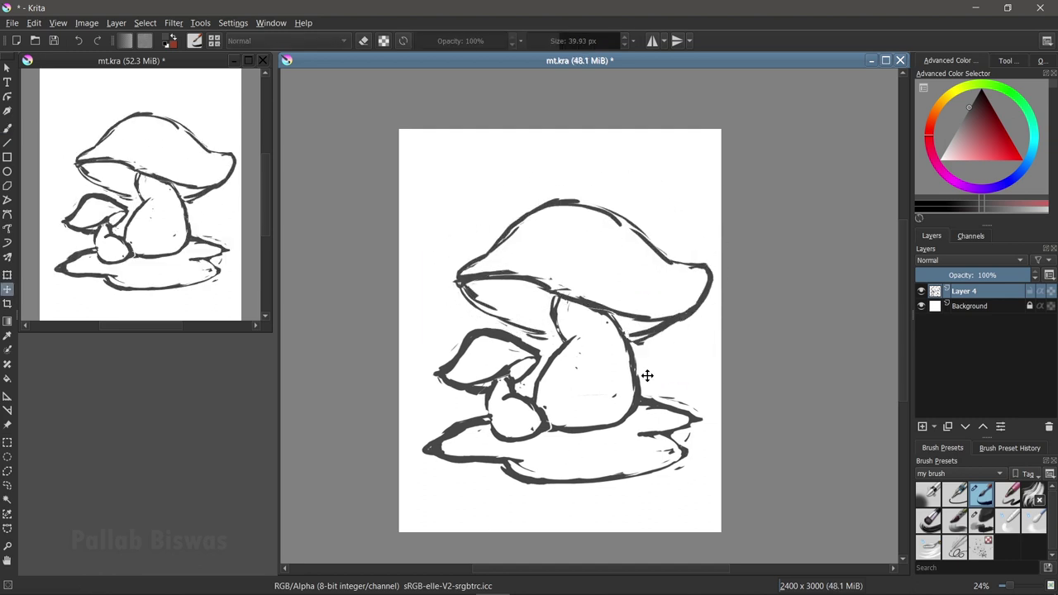
{"action": "left_click_drag", "start_coordinate": [647, 376], "coordinate": [641, 374]}
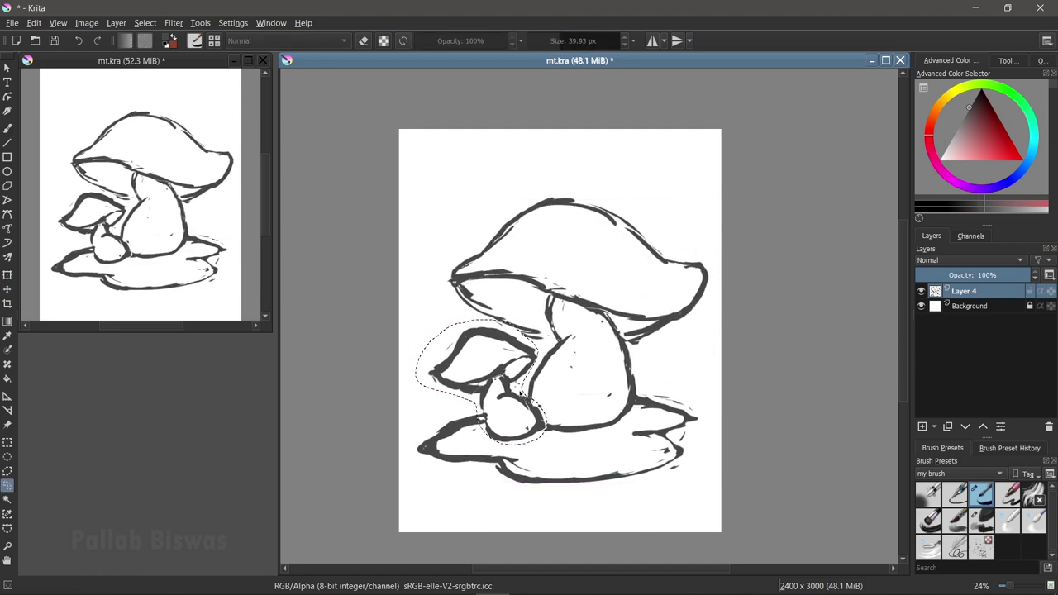
{"action": "left_click_drag", "start_coordinate": [521, 393], "coordinate": [515, 358]}
{"action": "key", "text": "b"}
{"action": "key", "text": "ctrl+shift+a"}
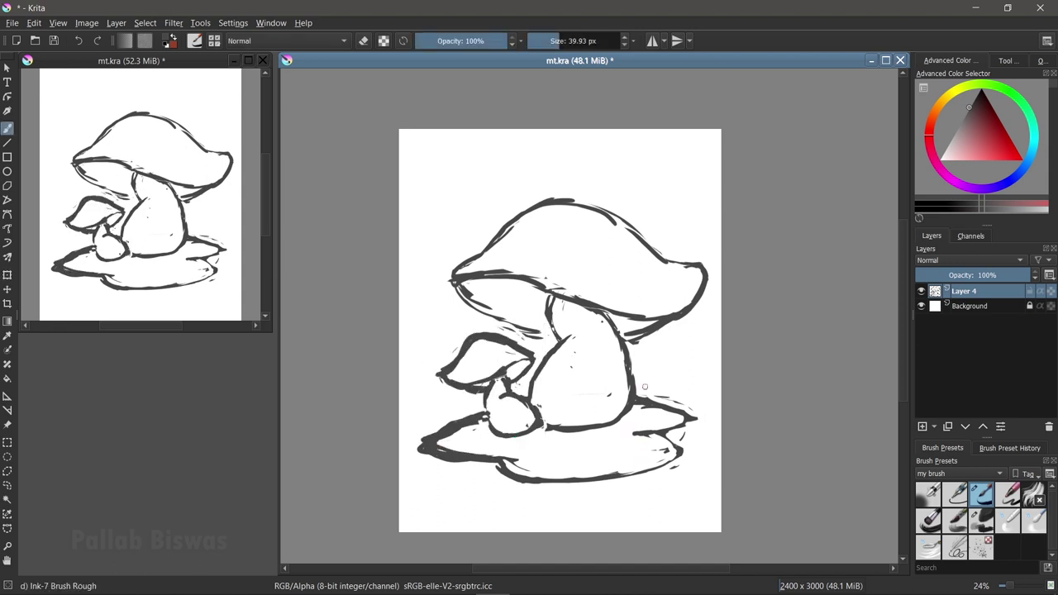
{"action": "left_click_drag", "start_coordinate": [484, 315], "coordinate": [548, 296]}
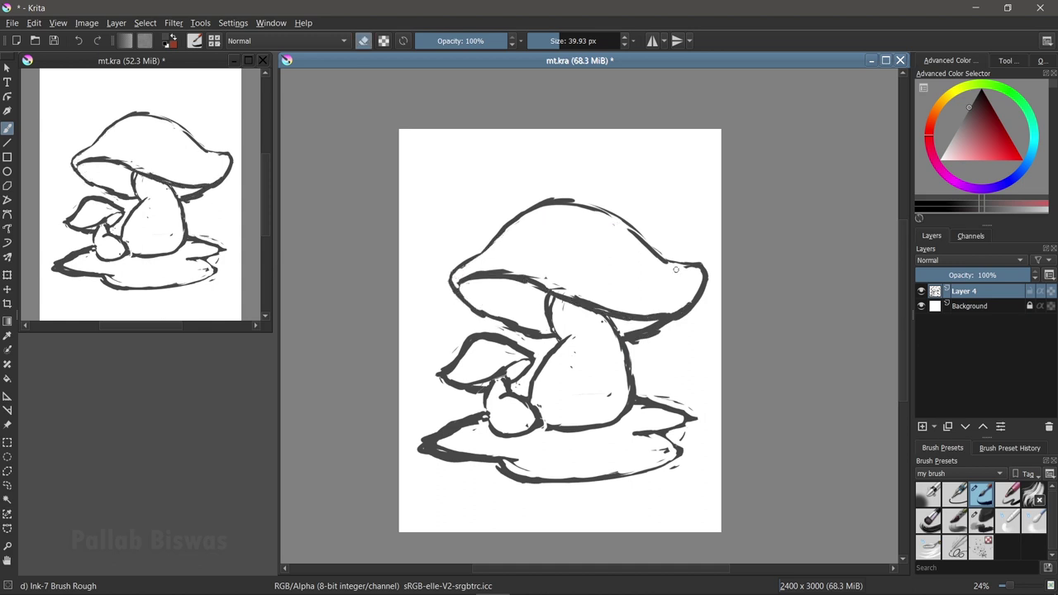
{"action": "left_click_drag", "start_coordinate": [671, 310], "coordinate": [626, 333]}
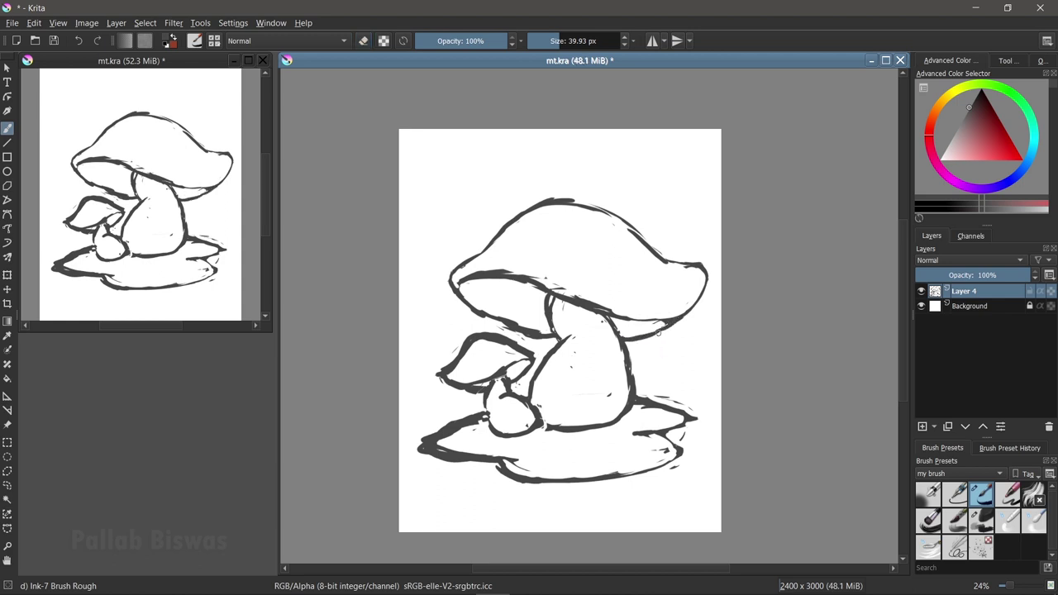
{"action": "left_click_drag", "start_coordinate": [457, 279], "coordinate": [581, 296]}
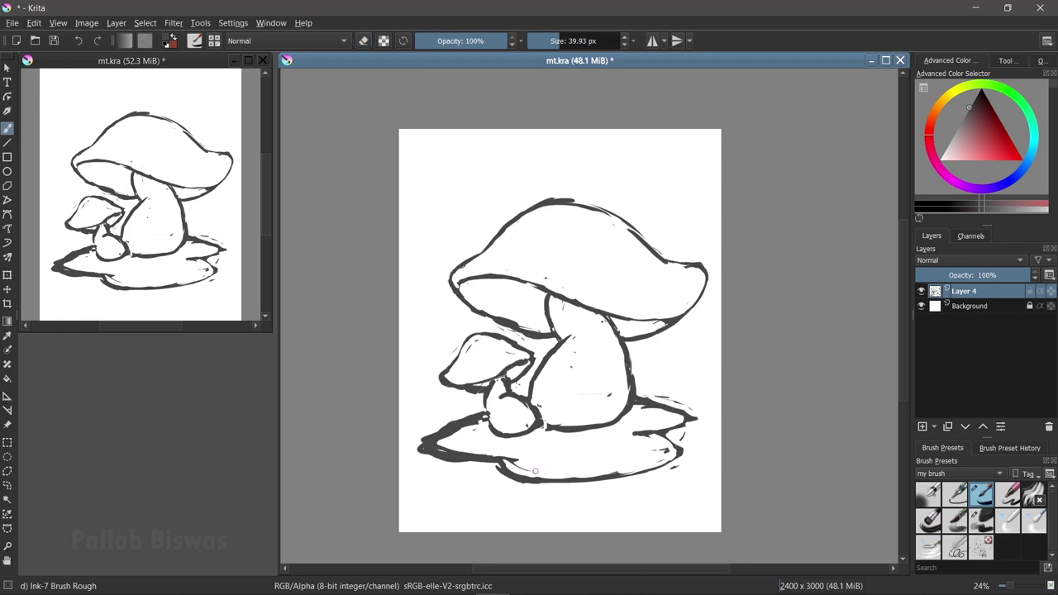
Paint a beige background across the canvas with the Bristles-4 Glaze brush.
{"action": "mouse_move", "coordinate": [437, 111]}
{"action": "left_mouse_down"}
{"action": "mouse_move", "coordinate": [739, 111]}
{"action": "mouse_move", "coordinate": [670, 138]}
{"action": "mouse_move", "coordinate": [451, 143]}
{"action": "mouse_move", "coordinate": [611, 234]}
{"action": "mouse_move", "coordinate": [736, 276]}
{"action": "mouse_move", "coordinate": [537, 302]}
{"action": "mouse_move", "coordinate": [420, 303]}
{"action": "mouse_move", "coordinate": [582, 397]}
{"action": "mouse_move", "coordinate": [762, 295]}
{"action": "mouse_move", "coordinate": [475, 376]}
{"action": "mouse_move", "coordinate": [670, 421]}
{"action": "mouse_move", "coordinate": [755, 501]}
{"action": "mouse_move", "coordinate": [487, 496]}
{"action": "mouse_move", "coordinate": [760, 507]}
{"action": "left_mouse_up"}
{"action": "key", "text": "Insert"}
{"action": "key", "text": "/"}
Ink the big cap's top and left edge in black on Layer 7, redoing trial strokes.
{"action": "left_click_drag", "start_coordinate": [413, 236], "coordinate": [685, 372]}
{"action": "scroll", "coordinate": [574, 321], "scroll_direction": "up", "scroll_amount": 2}
{"action": "left_click_drag", "start_coordinate": [577, 339], "coordinate": [806, 140]}
{"action": "scroll", "coordinate": [531, 347], "scroll_direction": "up", "scroll_amount": 3}
{"action": "left_click_drag", "start_coordinate": [719, 341], "coordinate": [420, 183]}
{"action": "scroll", "coordinate": [329, 350], "scroll_direction": "left", "scroll_amount": 3}
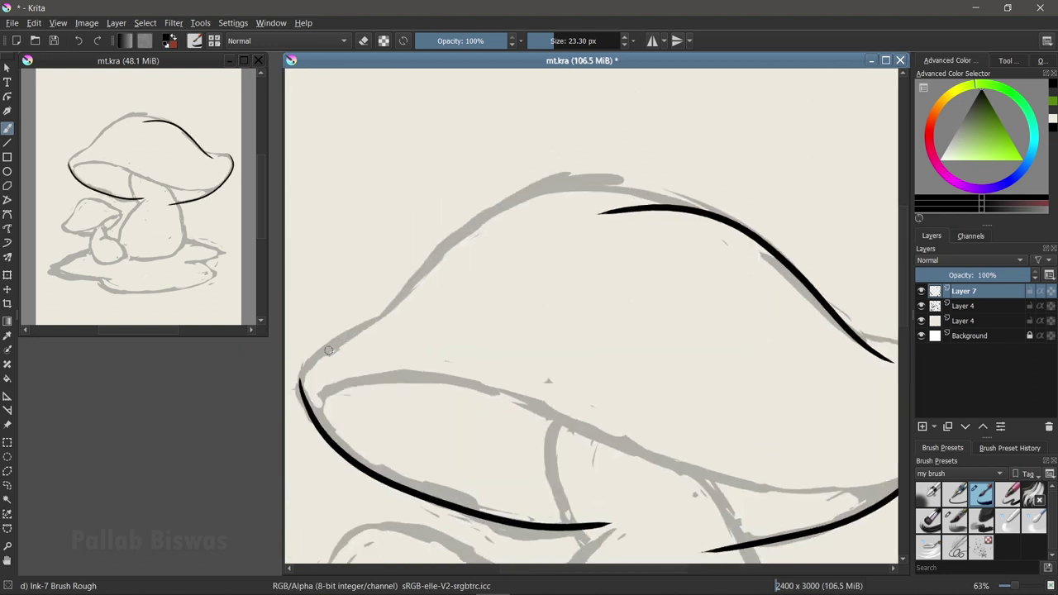
{"action": "key", "text": "ctrl+z"}
{"action": "mouse_move", "coordinate": [332, 356]}
{"action": "left_mouse_down"}
{"action": "mouse_move", "coordinate": [768, 214]}
{"action": "mouse_move", "coordinate": [711, 190]}
{"action": "left_mouse_up"}
{"action": "key", "text": "ctrl+z"}
{"action": "left_click_drag", "start_coordinate": [368, 349], "coordinate": [619, 186]}
{"action": "scroll", "coordinate": [388, 346], "scroll_direction": "left", "scroll_amount": 2}
{"action": "left_click_drag", "start_coordinate": [381, 367], "coordinate": [469, 273]}
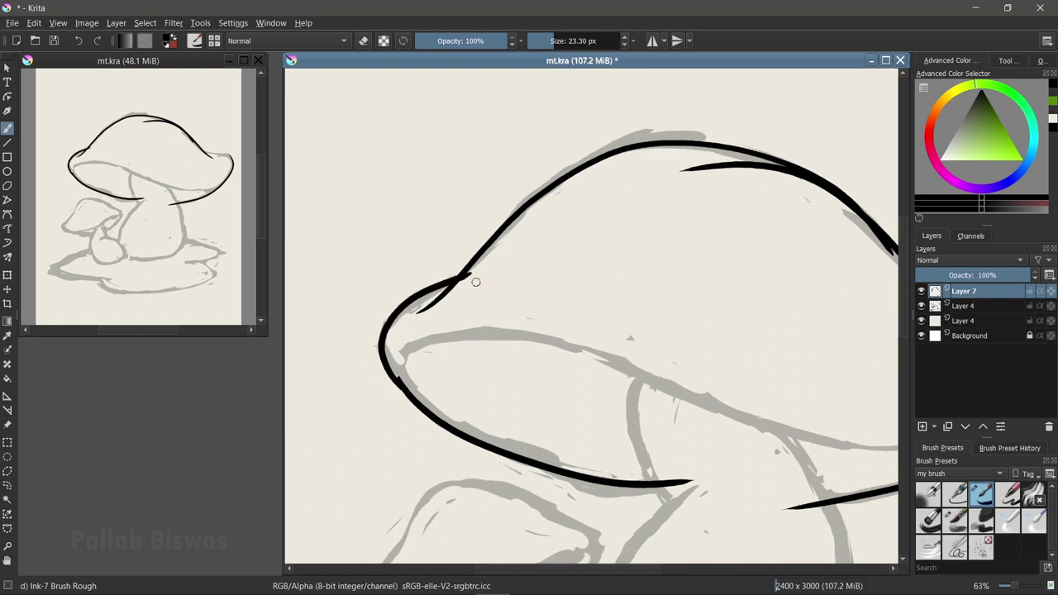
Ink the big cap's right edge and underside rim, resetting the canvas rotation upright.
{"action": "scroll", "coordinate": [513, 378], "scroll_direction": "up", "scroll_amount": 2}
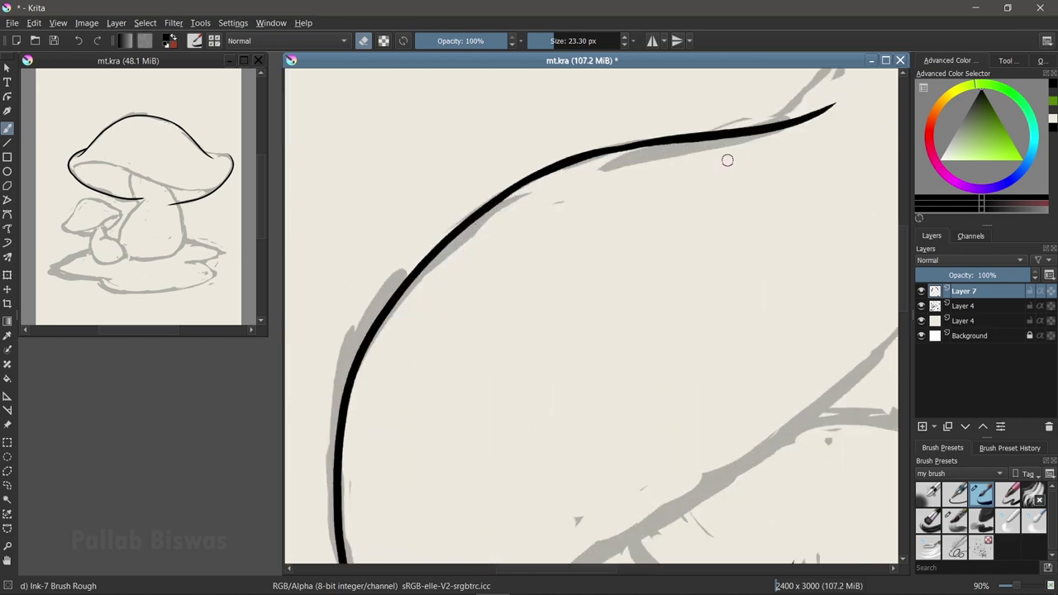
{"action": "scroll", "coordinate": [727, 160], "scroll_direction": "down", "scroll_amount": 5}
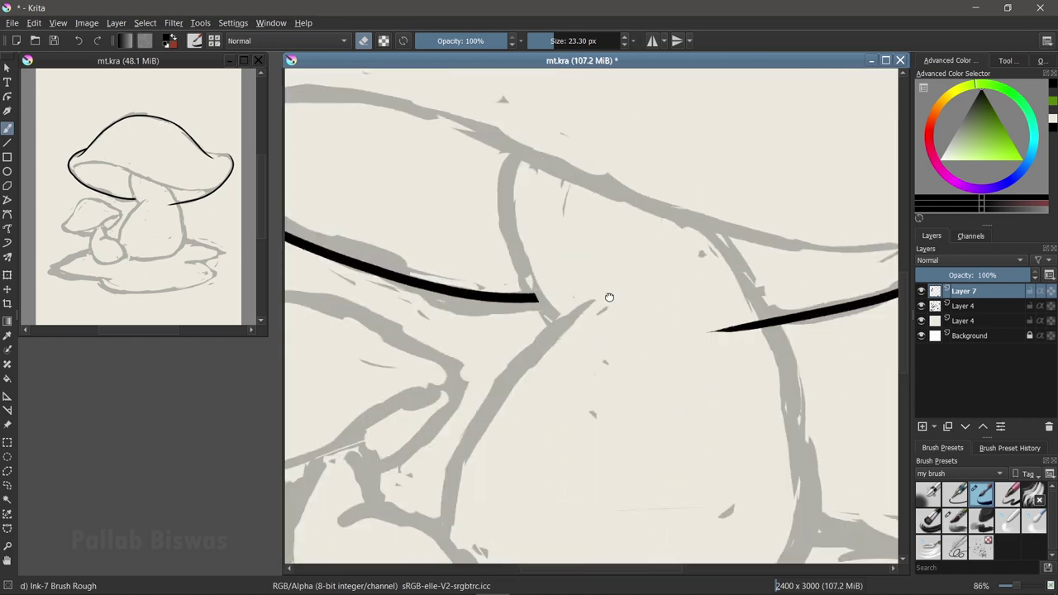
{"action": "scroll", "coordinate": [527, 444], "scroll_direction": "up", "scroll_amount": 3}
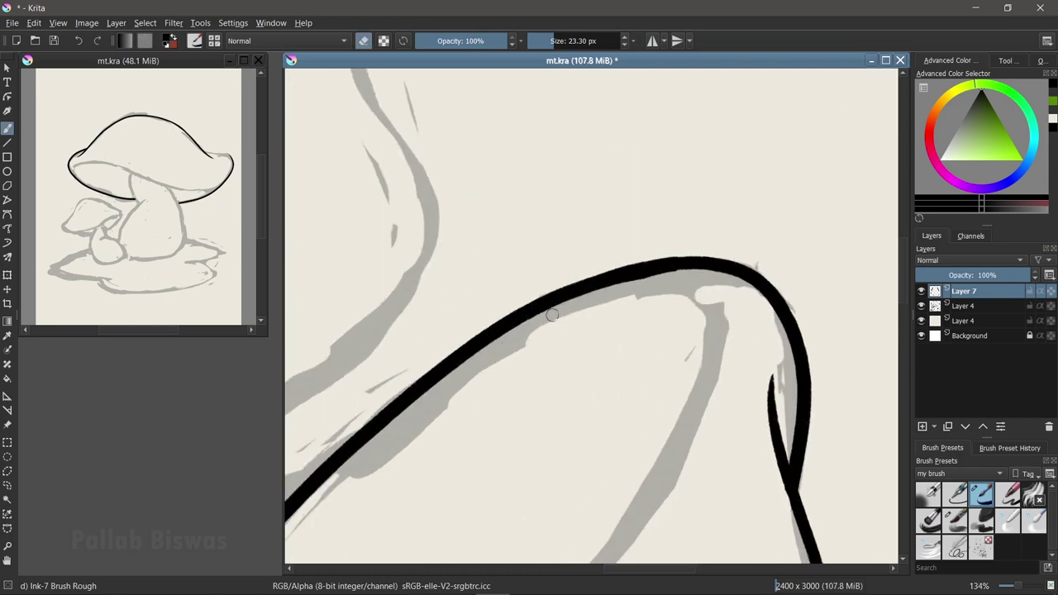
{"action": "scroll", "coordinate": [738, 291], "scroll_direction": "down", "scroll_amount": 5}
{"action": "scroll", "coordinate": [732, 307], "scroll_direction": "up", "scroll_amount": 5}
{"action": "scroll", "coordinate": [779, 173], "scroll_direction": "up", "scroll_amount": 2}
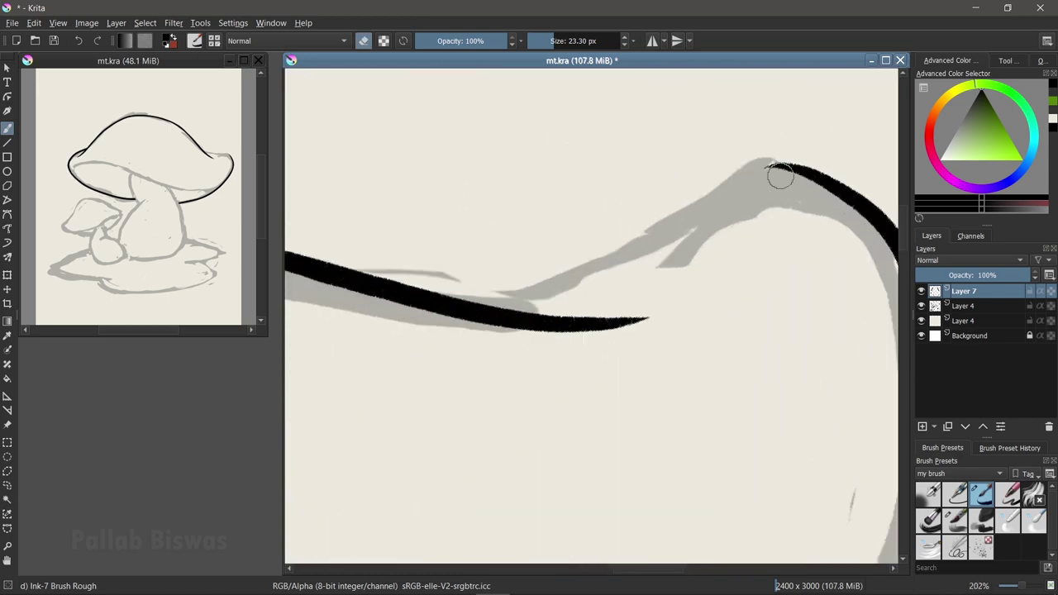
{"action": "left_click_drag", "start_coordinate": [812, 185], "coordinate": [509, 314]}
{"action": "key", "text": "ctrl+z"}
{"action": "left_click_drag", "start_coordinate": [712, 180], "coordinate": [485, 322]}
{"action": "scroll", "coordinate": [688, 300], "scroll_direction": "up", "scroll_amount": 3}
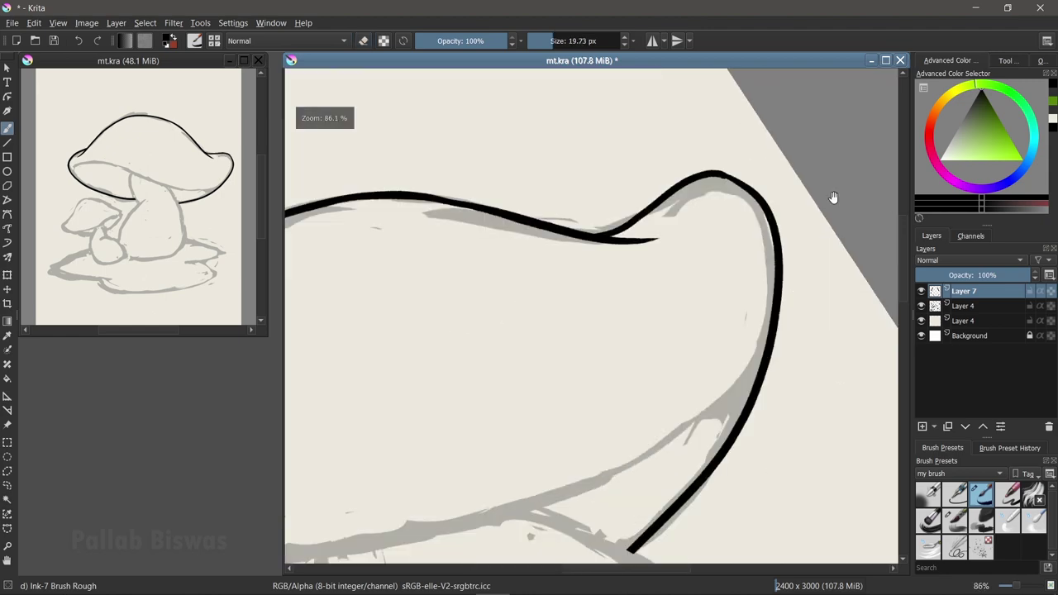
{"action": "scroll", "coordinate": [688, 300], "scroll_direction": "down", "scroll_amount": 2}
{"action": "key", "text": "e"}
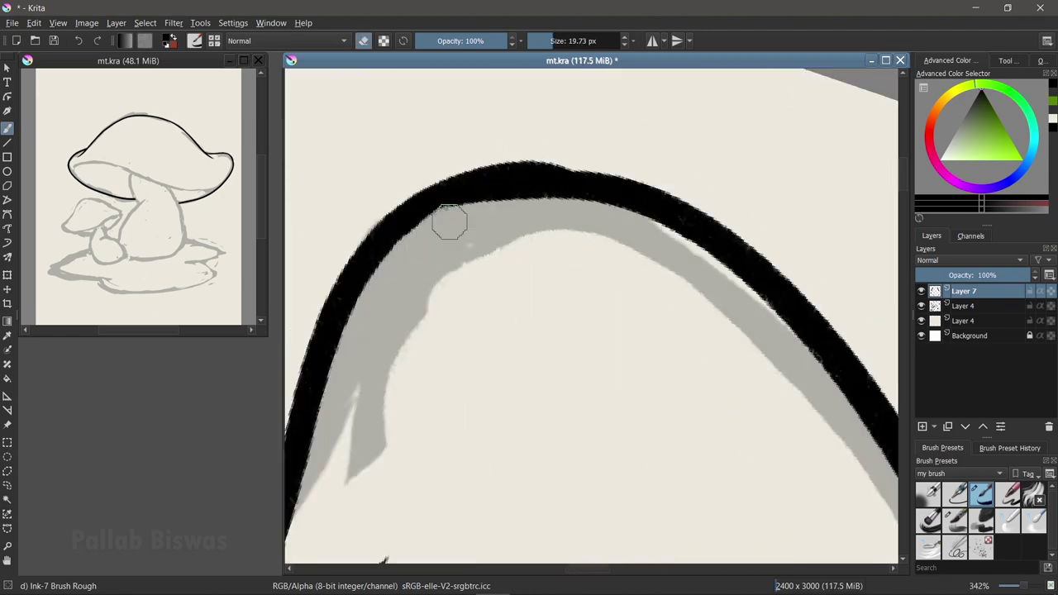
{"action": "key", "text": "2"}
{"action": "key", "text": "5"}
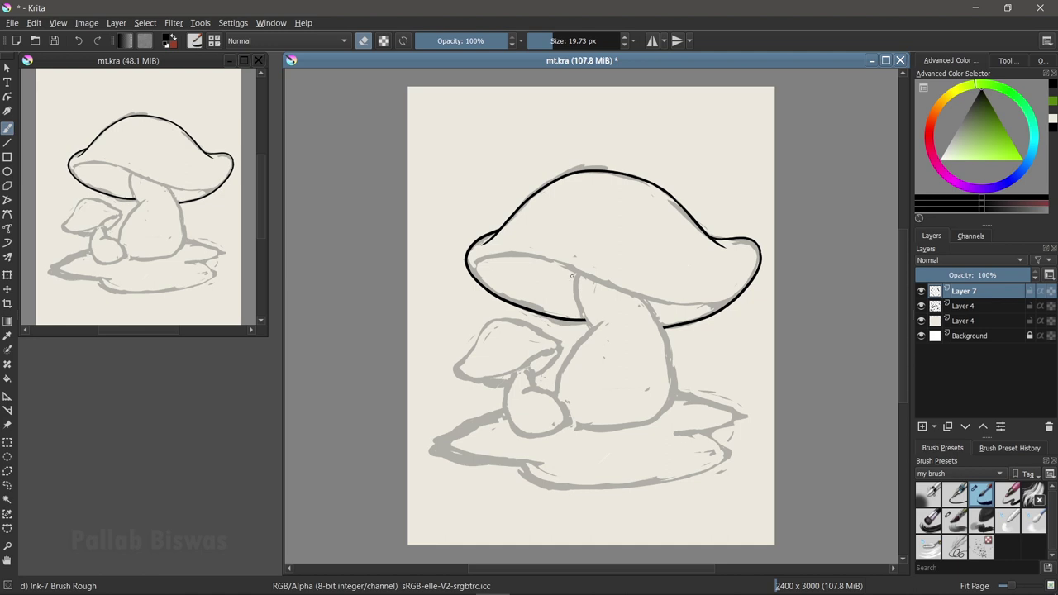
{"action": "scroll", "coordinate": [570, 288], "scroll_direction": "up", "scroll_amount": 3}
{"action": "key", "text": "e"}
{"action": "mouse_move", "coordinate": [512, 236]}
{"action": "left_mouse_down"}
{"action": "mouse_move", "coordinate": [402, 273]}
{"action": "mouse_move", "coordinate": [859, 307]}
{"action": "left_mouse_up"}
Ink the big stem's left edge and the small mushroom's stem base and cap outline.
{"action": "key", "text": "ctrl+z"}
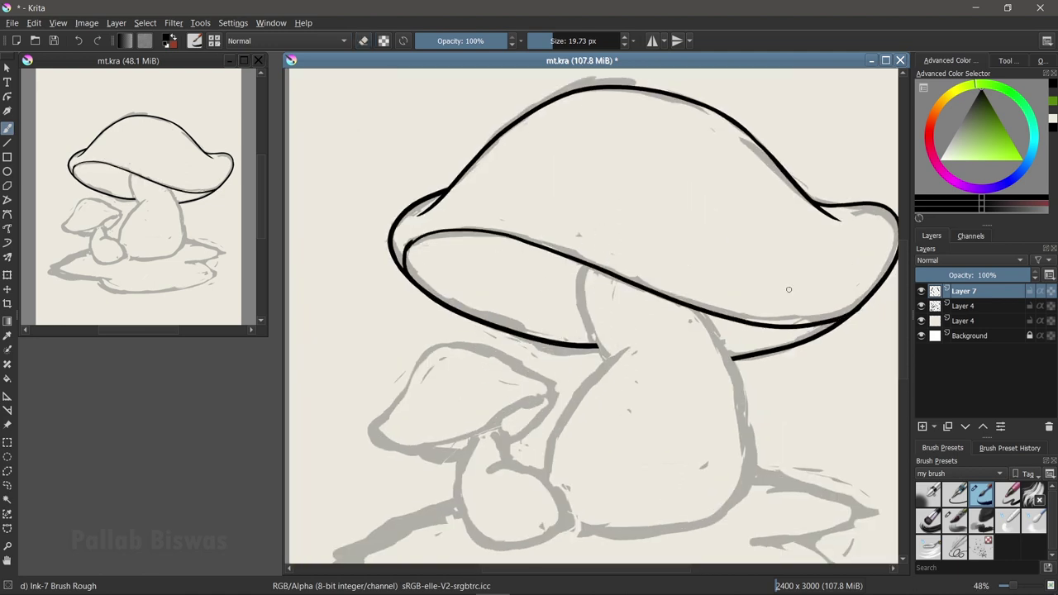
{"action": "scroll", "coordinate": [396, 240], "scroll_direction": "up", "scroll_amount": 3}
{"action": "scroll", "coordinate": [396, 239], "scroll_direction": "up", "scroll_amount": 2}
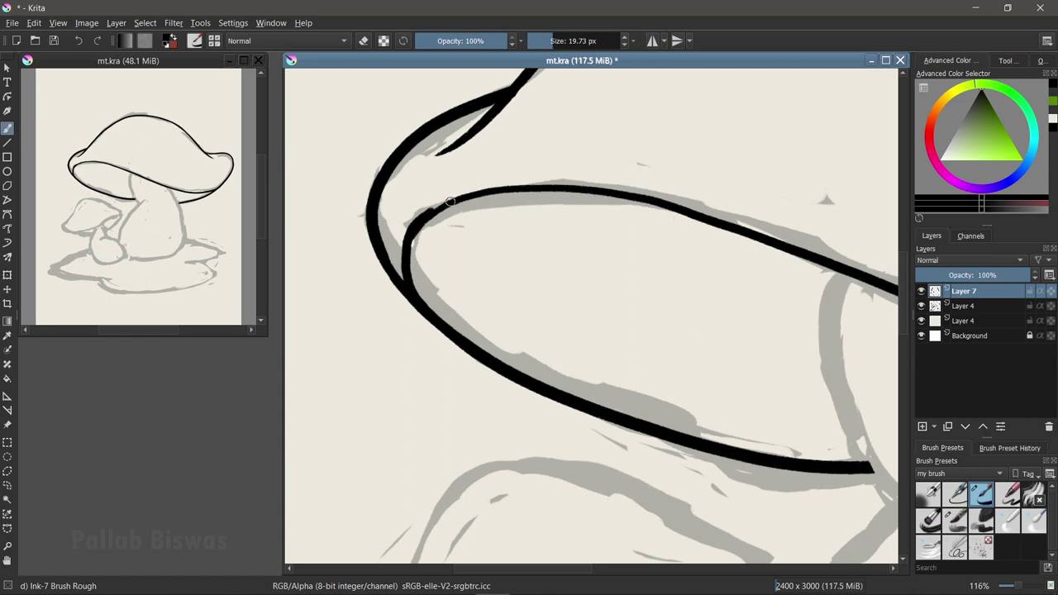
{"action": "scroll", "coordinate": [450, 201], "scroll_direction": "down", "scroll_amount": 2}
{"action": "left_click_drag", "start_coordinate": [451, 213], "coordinate": [508, 371]}
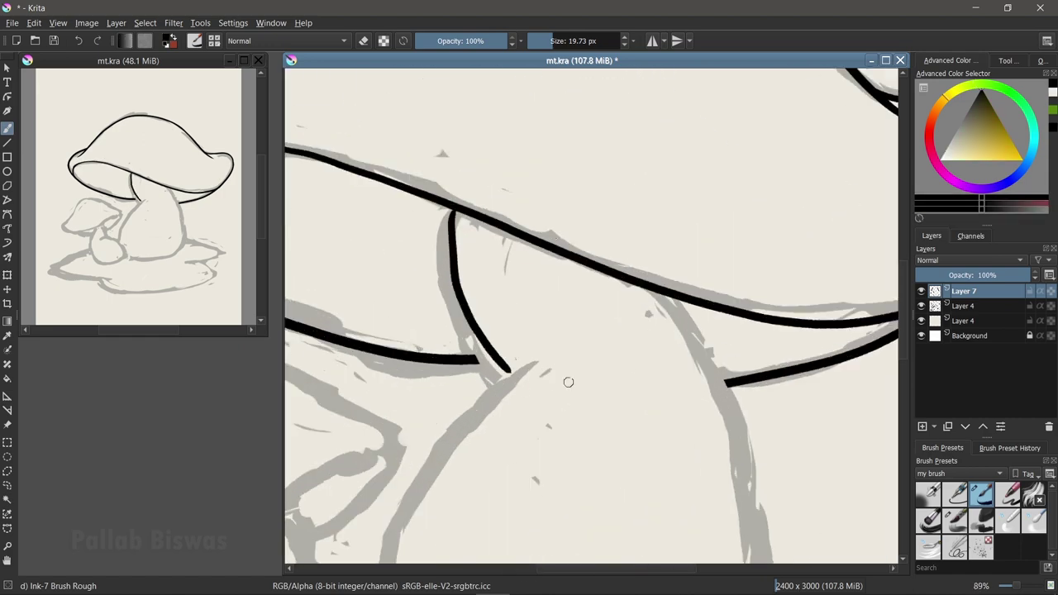
{"action": "scroll", "coordinate": [568, 382], "scroll_direction": "down", "scroll_amount": 1}
{"action": "left_click_drag", "start_coordinate": [515, 234], "coordinate": [583, 450]}
{"action": "left_click_drag", "start_coordinate": [602, 297], "coordinate": [669, 342]}
{"action": "key", "text": "ctrl+z"}
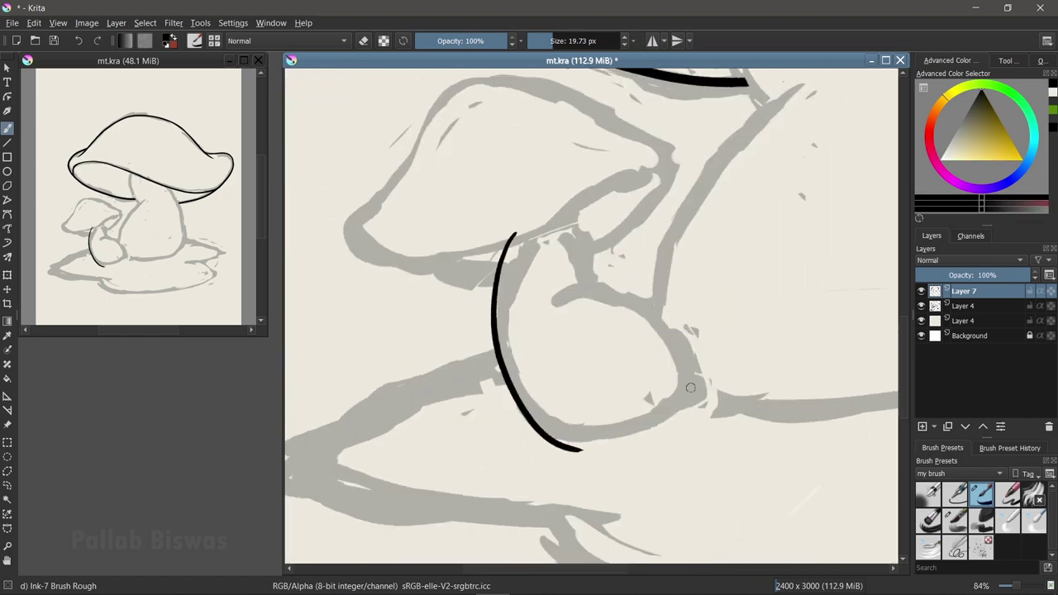
{"action": "left_click_drag", "start_coordinate": [552, 302], "coordinate": [550, 448]}
{"action": "left_click_drag", "start_coordinate": [577, 294], "coordinate": [564, 214]}
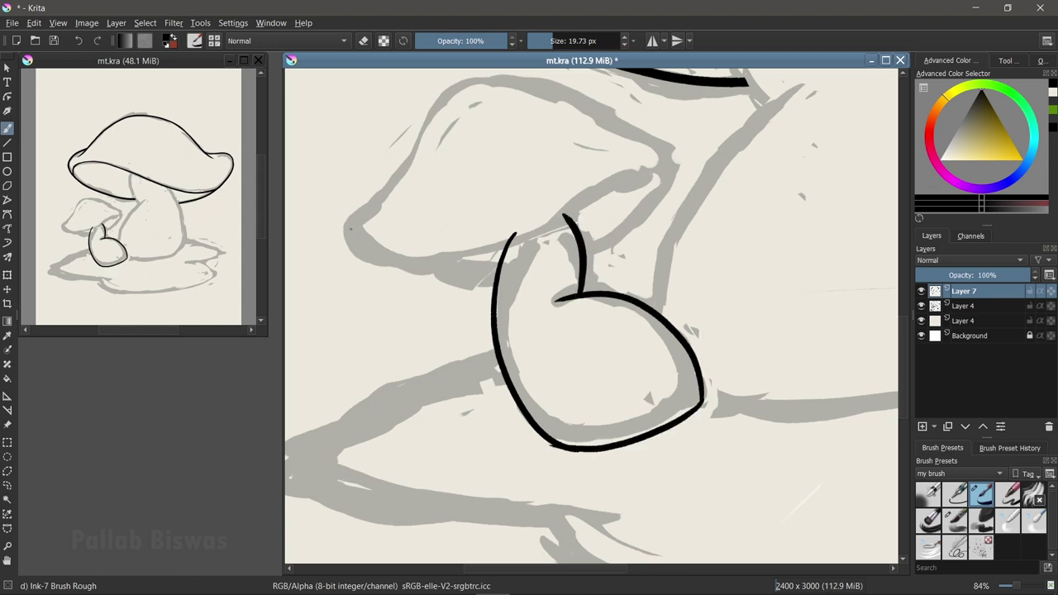
{"action": "mouse_move", "coordinate": [585, 252]}
{"action": "left_mouse_down"}
{"action": "mouse_move", "coordinate": [676, 157]}
{"action": "mouse_move", "coordinate": [347, 227]}
{"action": "mouse_move", "coordinate": [665, 153]}
{"action": "mouse_move", "coordinate": [662, 216]}
{"action": "mouse_move", "coordinate": [684, 227]}
{"action": "mouse_move", "coordinate": [731, 210]}
{"action": "left_mouse_up"}
Redraw the big stem's left, right and bottom edges in black ink.
{"action": "scroll", "coordinate": [669, 210], "scroll_direction": "up", "scroll_amount": 1}
{"action": "left_click_drag", "start_coordinate": [612, 385], "coordinate": [533, 308]}
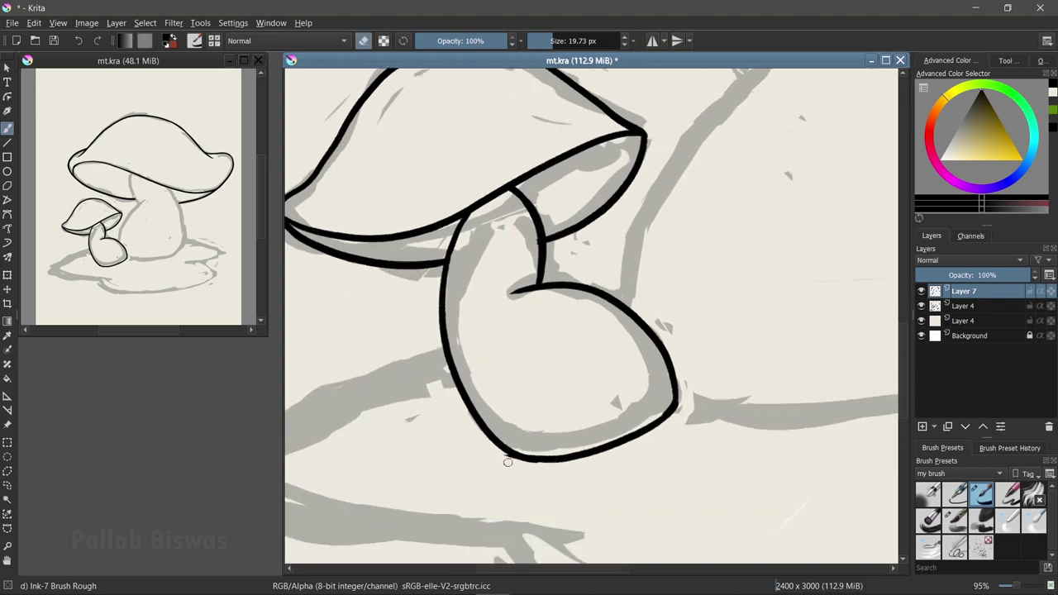
{"action": "scroll", "coordinate": [507, 462], "scroll_direction": "down", "scroll_amount": 5}
{"action": "scroll", "coordinate": [630, 380], "scroll_direction": "up", "scroll_amount": 3}
{"action": "scroll", "coordinate": [680, 305], "scroll_direction": "up", "scroll_amount": 2}
{"action": "key", "text": "e"}
{"action": "mouse_move", "coordinate": [461, 483]}
{"action": "left_mouse_down"}
{"action": "mouse_move", "coordinate": [593, 280]}
{"action": "mouse_move", "coordinate": [615, 271]}
{"action": "left_mouse_up"}
{"action": "key", "text": "ctrl+z"}
{"action": "key", "text": "ctrl+z"}
{"action": "key", "text": "ctrl+z"}
{"action": "mouse_move", "coordinate": [460, 484]}
{"action": "left_mouse_down"}
{"action": "mouse_move", "coordinate": [616, 271]}
{"action": "mouse_move", "coordinate": [585, 278]}
{"action": "mouse_move", "coordinate": [531, 139]}
{"action": "left_mouse_up"}
{"action": "key", "text": "ctrl+z"}
{"action": "key", "text": "ctrl+z"}
{"action": "left_click_drag", "start_coordinate": [578, 286], "coordinate": [520, 127]}
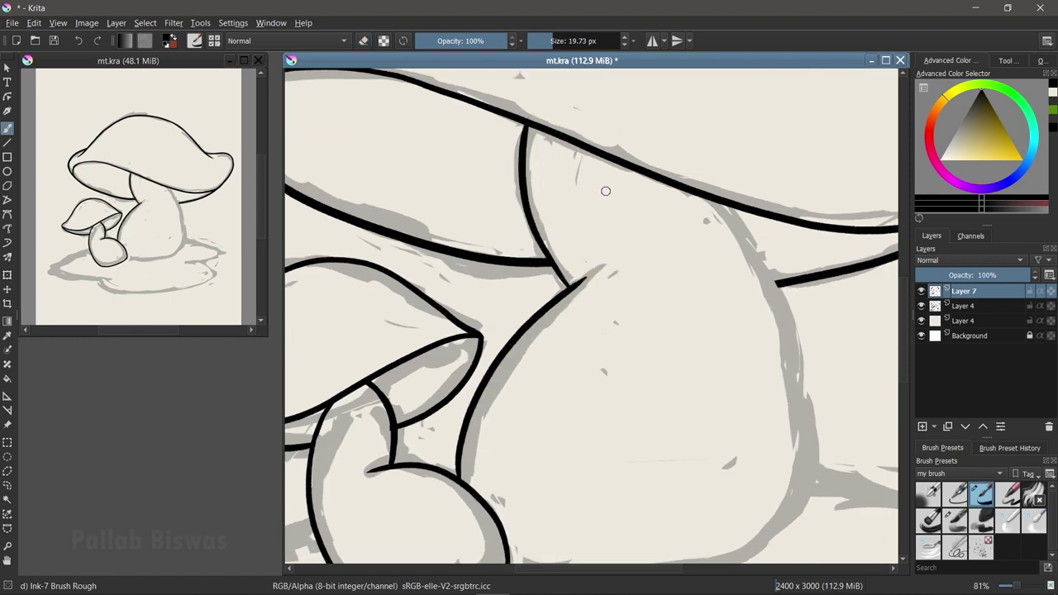
{"action": "scroll", "coordinate": [611, 198], "scroll_direction": "down", "scroll_amount": 2}
{"action": "scroll", "coordinate": [651, 213], "scroll_direction": "up", "scroll_amount": 1}
{"action": "left_click_drag", "start_coordinate": [621, 195], "coordinate": [655, 469]}
{"action": "key", "text": "ctrl+z"}
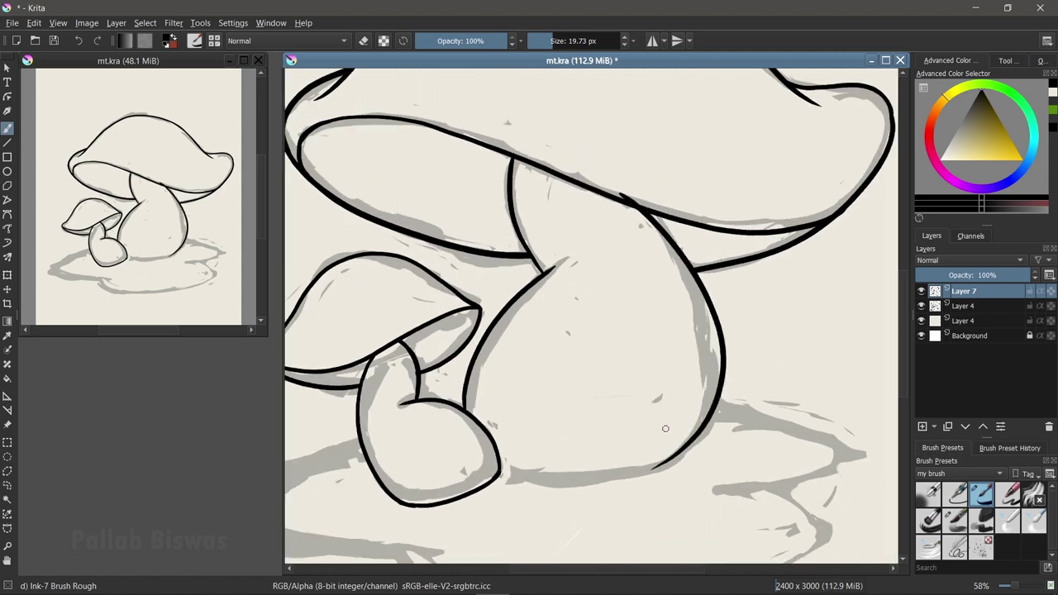
{"action": "left_click_drag", "start_coordinate": [698, 433], "coordinate": [463, 473]}
{"action": "key", "text": "ctrl+z"}
{"action": "key", "text": "ctrl+z"}
On a new layer, ink the first edge of the grey ground patch outline.
{"action": "scroll", "coordinate": [469, 473], "scroll_direction": "up", "scroll_amount": 1}
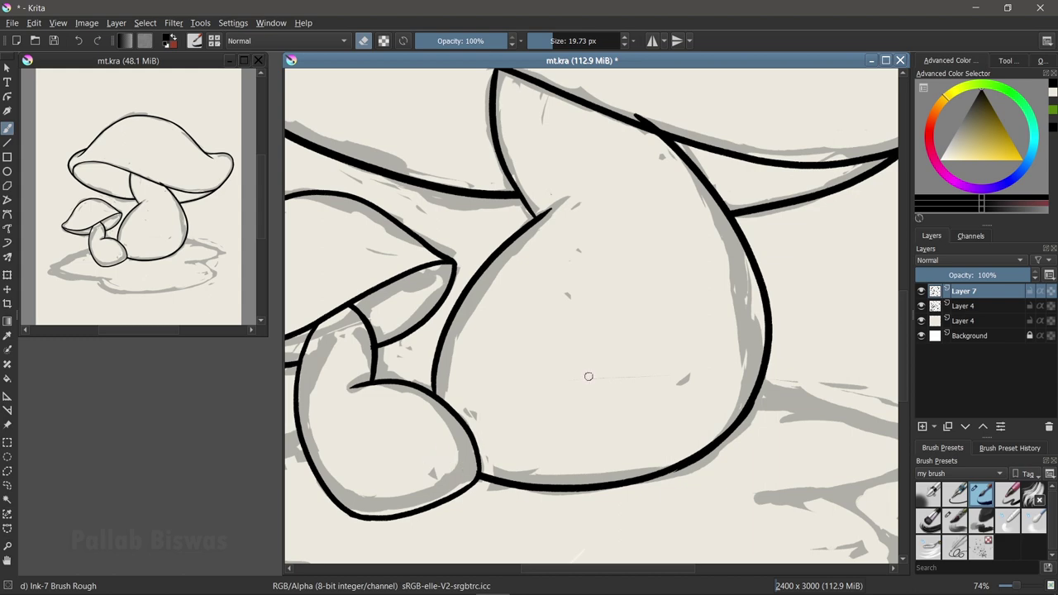
{"action": "scroll", "coordinate": [433, 456], "scroll_direction": "up", "scroll_amount": 3}
{"action": "scroll", "coordinate": [550, 308], "scroll_direction": "down", "scroll_amount": 5}
{"action": "scroll", "coordinate": [529, 331], "scroll_direction": "up", "scroll_amount": 3}
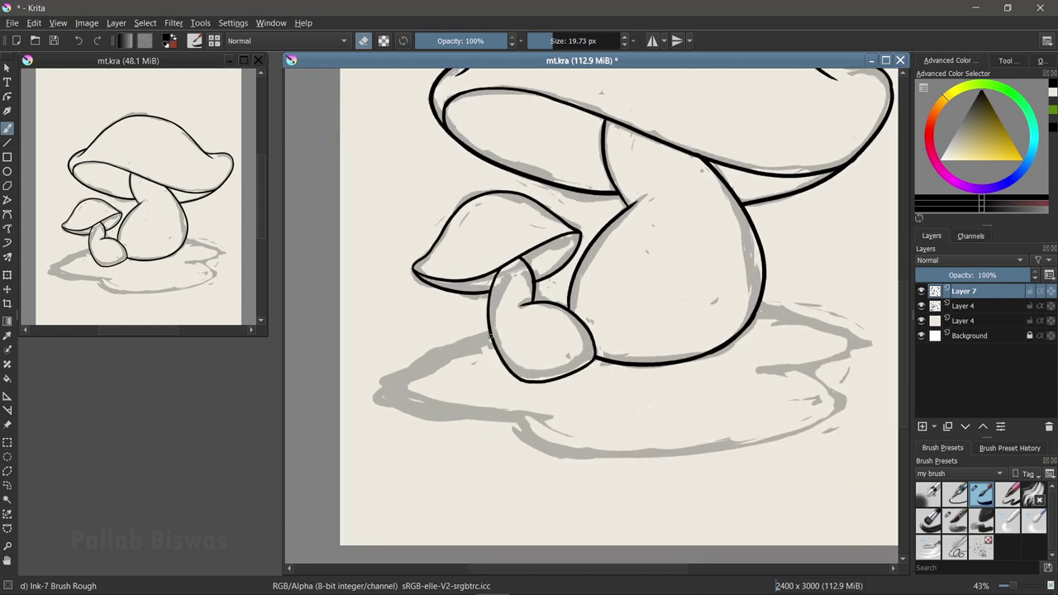
{"action": "key", "text": "Insert"}
{"action": "left_click_drag", "start_coordinate": [518, 328], "coordinate": [527, 420]}
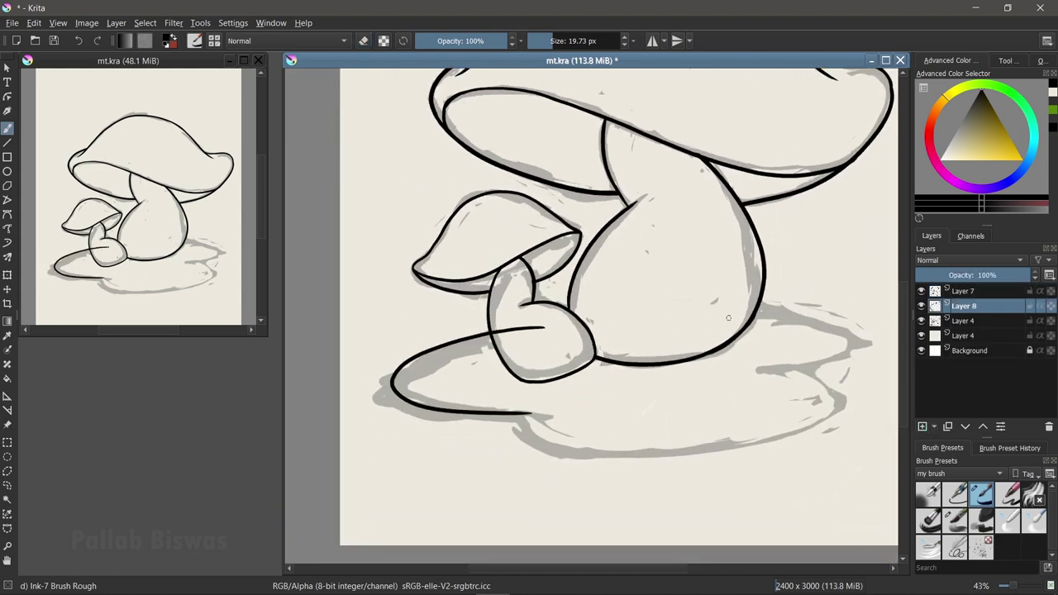
Redo the ground patch's black outline along its left curve, lower edge and right side.
{"action": "key", "text": "ctrl+z"}
{"action": "key", "text": "ctrl+z"}
{"action": "mouse_move", "coordinate": [521, 327]}
{"action": "left_mouse_down"}
{"action": "mouse_move", "coordinate": [401, 400]}
{"action": "mouse_move", "coordinate": [659, 407]}
{"action": "left_mouse_up"}
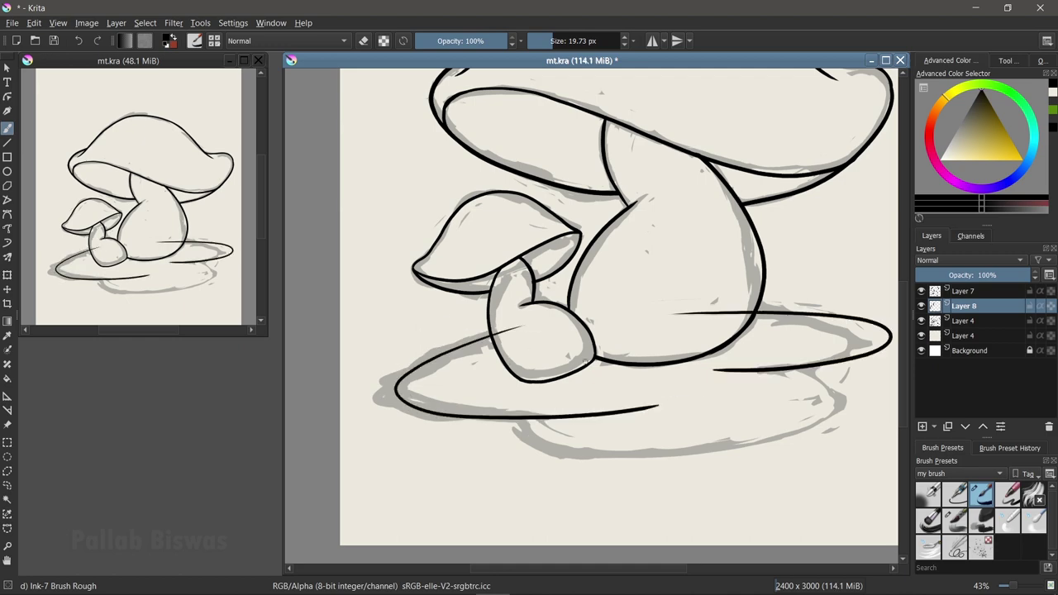
{"action": "left_click_drag", "start_coordinate": [685, 311], "coordinate": [685, 399]}
{"action": "left_click_drag", "start_coordinate": [777, 369], "coordinate": [556, 402]}
{"action": "scroll", "coordinate": [556, 402], "scroll_direction": "up", "scroll_amount": 1}
Erase a stray ink stroke and apply a transform to the ground outline.
{"action": "key", "text": "e"}
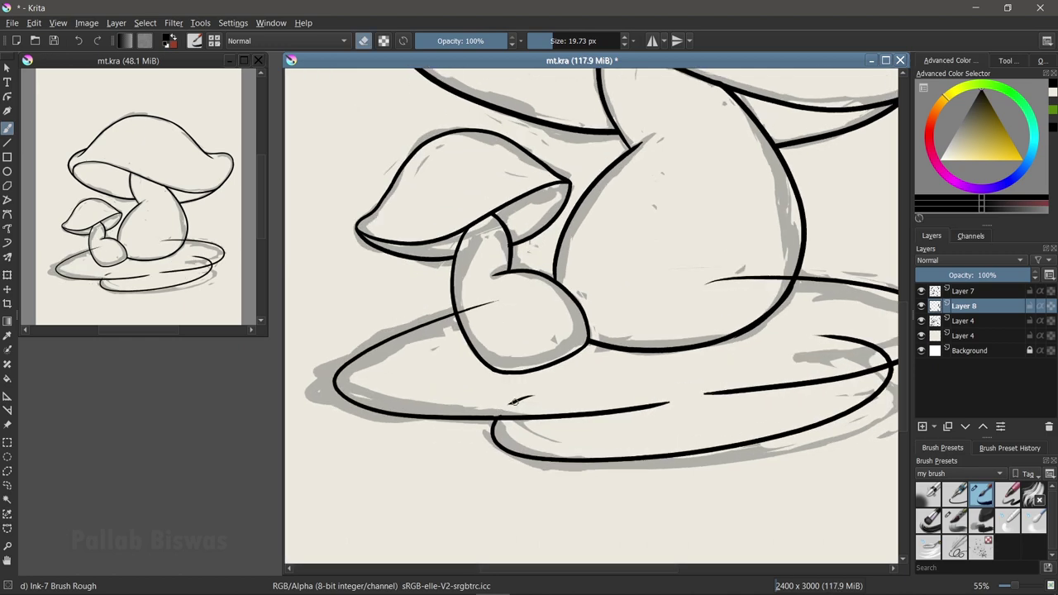
{"action": "scroll", "coordinate": [661, 285], "scroll_direction": "right", "scroll_amount": 3}
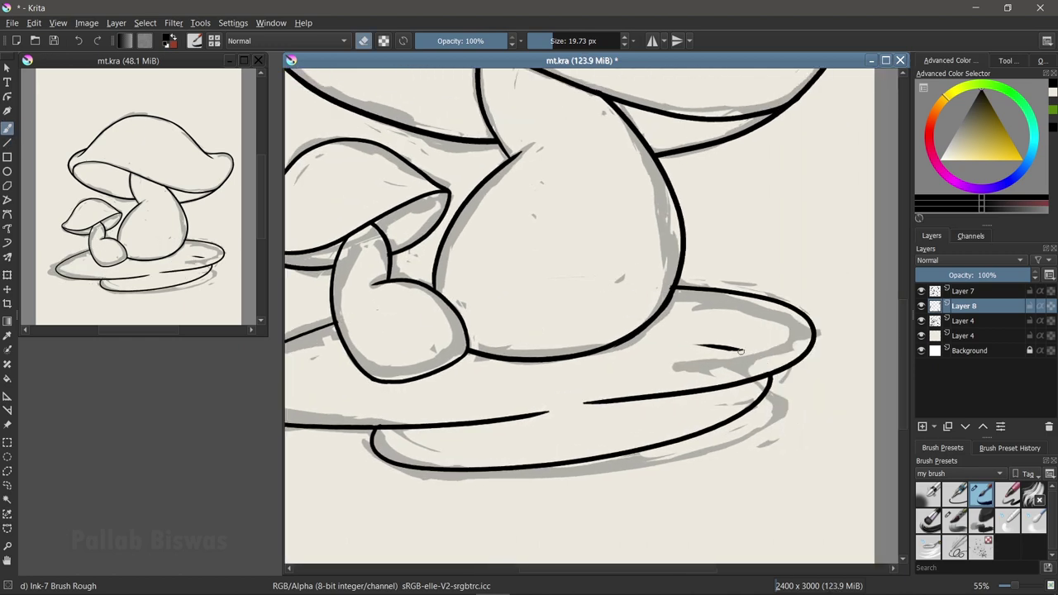
{"action": "left_click_drag", "start_coordinate": [740, 352], "coordinate": [694, 346]}
{"action": "scroll", "coordinate": [694, 345], "scroll_direction": "down", "scroll_amount": 5}
{"action": "scroll", "coordinate": [731, 343], "scroll_direction": "up", "scroll_amount": 3}
{"action": "key", "text": "ctrl+t"}
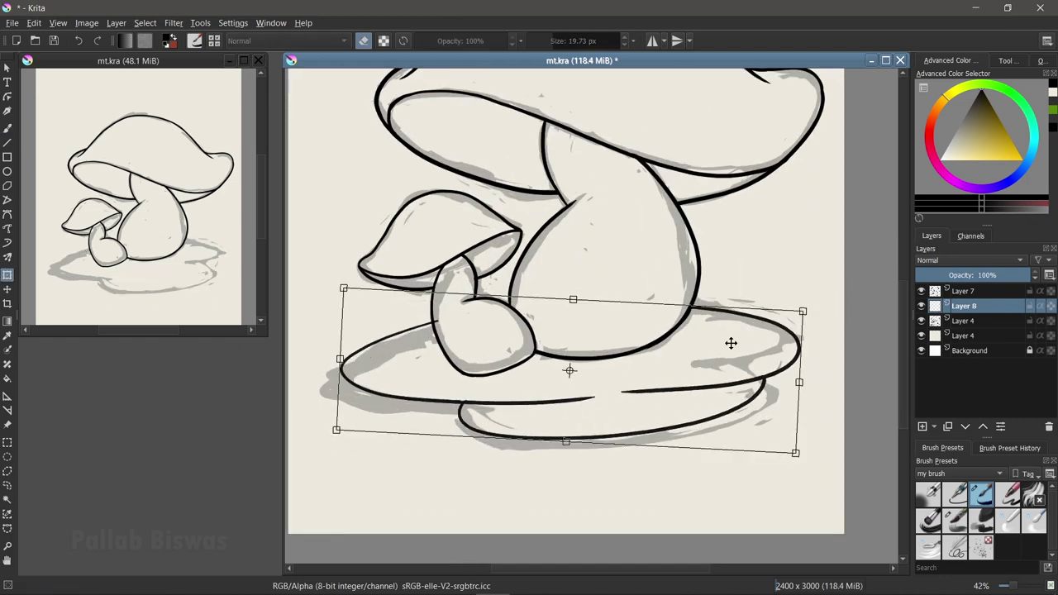
{"action": "key", "text": "Return"}
Return to the ink brush and set its size to 14.85 px.
{"action": "scroll", "coordinate": [689, 402], "scroll_direction": "up", "scroll_amount": 2}
{"action": "key", "text": "b"}
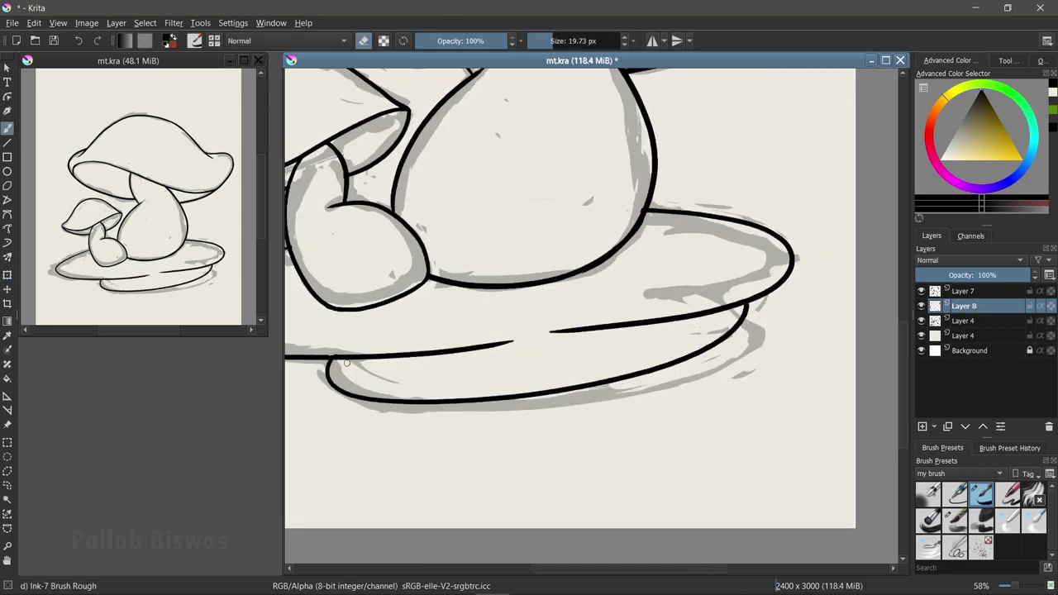
{"action": "scroll", "coordinate": [350, 343], "scroll_direction": "down", "scroll_amount": 1}
{"action": "key", "text": "bracketright"}
{"action": "key", "text": "bracketright"}
{"action": "key", "text": "bracketright"}
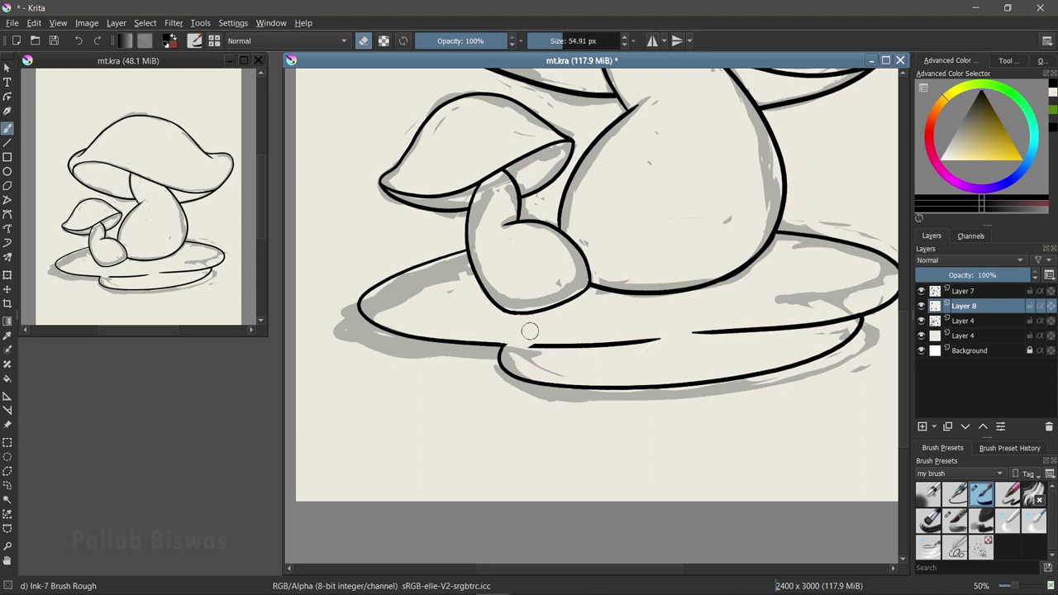
{"action": "key", "text": "bracketleft"}
{"action": "key", "text": "bracketleft"}
{"action": "key", "text": "bracketleft"}
Paint green grass inside the ground outline.
{"action": "scroll", "coordinate": [498, 339], "scroll_direction": "up", "scroll_amount": 1}
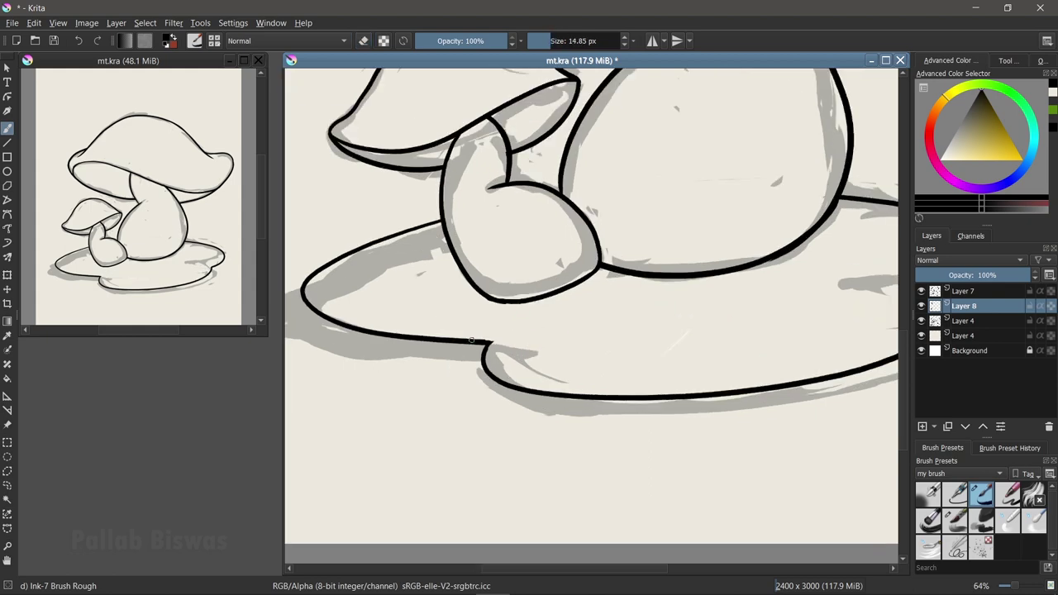
{"action": "left_click_drag", "start_coordinate": [471, 339], "coordinate": [758, 313]}
{"action": "scroll", "coordinate": [763, 310], "scroll_direction": "down", "scroll_amount": 5}
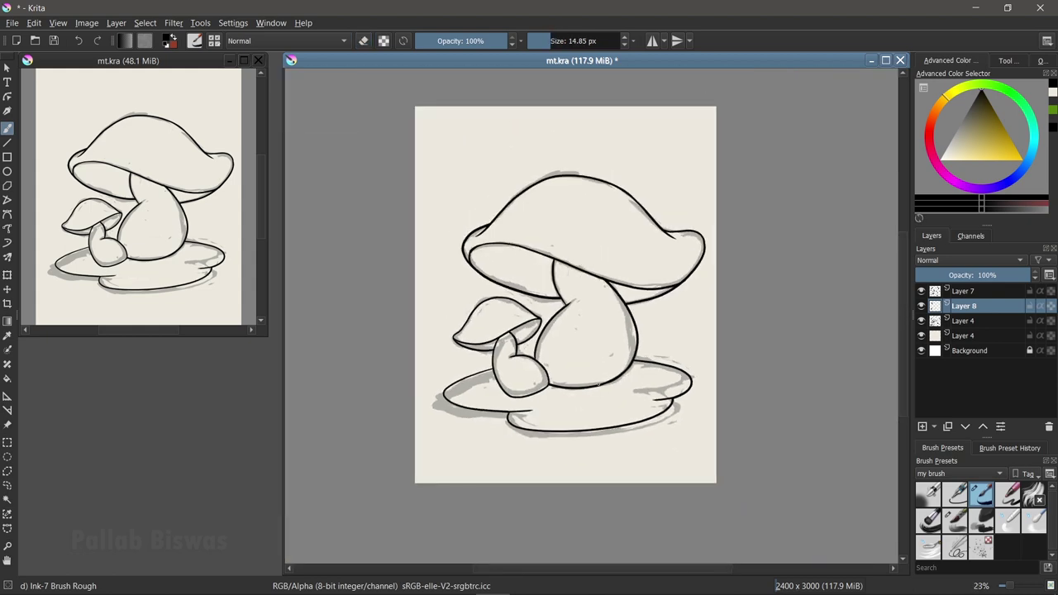
{"action": "scroll", "coordinate": [716, 356], "scroll_direction": "up", "scroll_amount": 2}
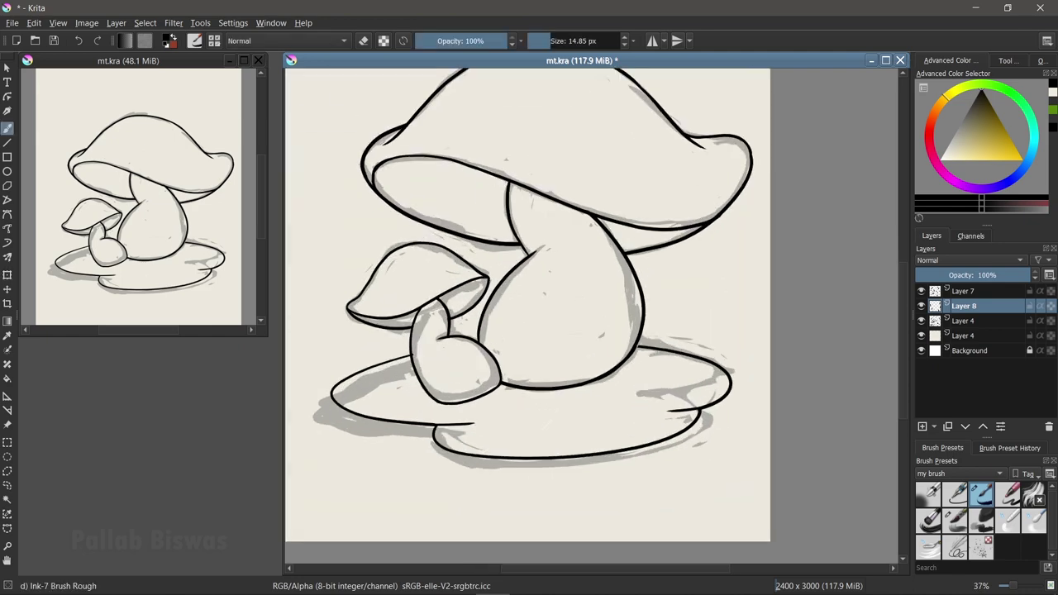
{"action": "scroll", "coordinate": [676, 340], "scroll_direction": "up", "scroll_amount": 1}
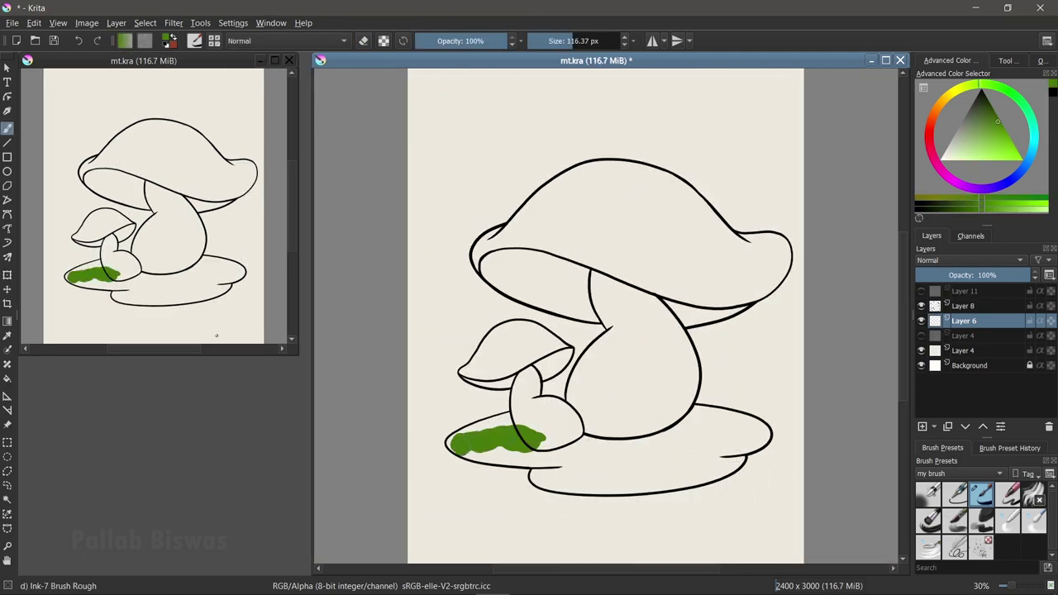
{"action": "mouse_move", "coordinate": [545, 442]}
{"action": "left_mouse_down"}
{"action": "mouse_move", "coordinate": [499, 447]}
{"action": "mouse_move", "coordinate": [555, 428]}
{"action": "mouse_move", "coordinate": [661, 432]}
{"action": "mouse_move", "coordinate": [818, 380]}
{"action": "mouse_move", "coordinate": [842, 351]}
{"action": "mouse_move", "coordinate": [744, 388]}
{"action": "mouse_move", "coordinate": [561, 347]}
{"action": "mouse_move", "coordinate": [719, 413]}
{"action": "mouse_move", "coordinate": [588, 404]}
{"action": "mouse_move", "coordinate": [747, 401]}
{"action": "left_mouse_up"}
On a new layer, fill the big stem and the small mushroom's stem with tan.
{"action": "scroll", "coordinate": [550, 463], "scroll_direction": "up", "scroll_amount": 2}
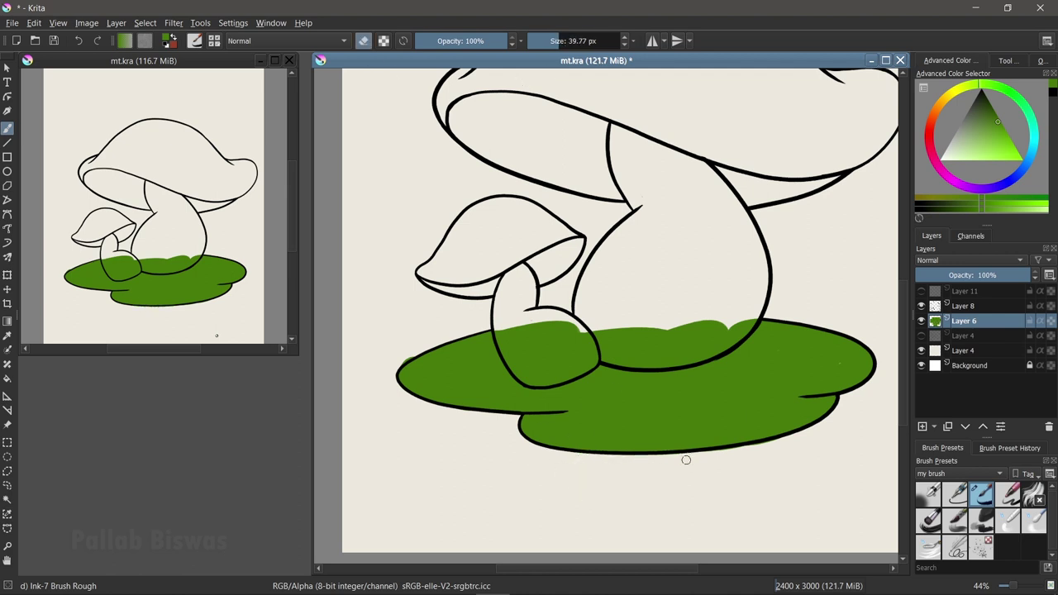
{"action": "scroll", "coordinate": [614, 472], "scroll_direction": "down", "scroll_amount": 2}
{"action": "left_click", "coordinate": [922, 427]}
{"action": "left_click_drag", "start_coordinate": [557, 417], "coordinate": [560, 427]}
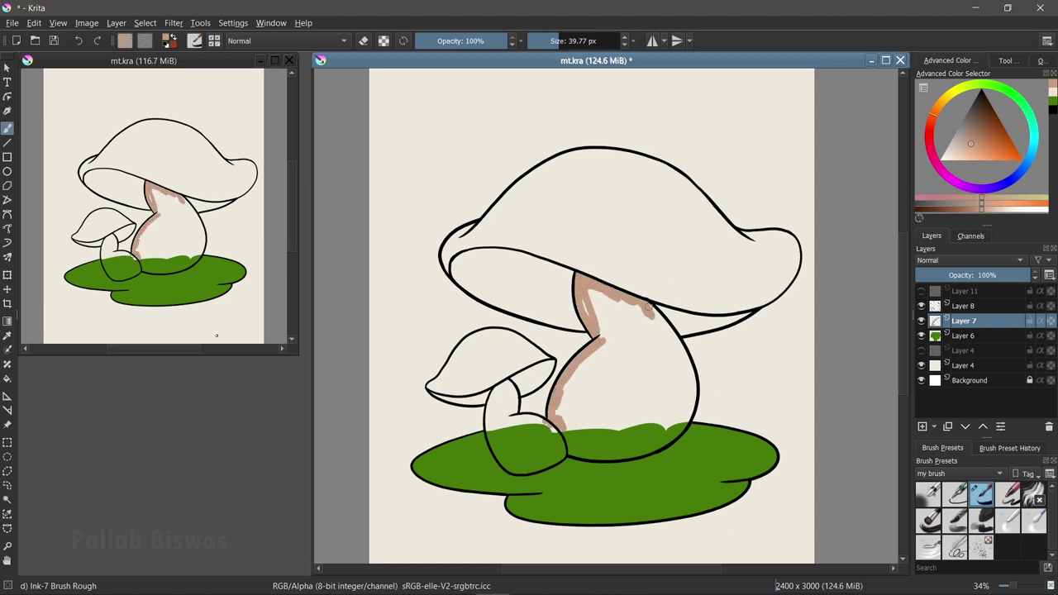
{"action": "left_click_drag", "start_coordinate": [650, 308], "coordinate": [604, 342]}
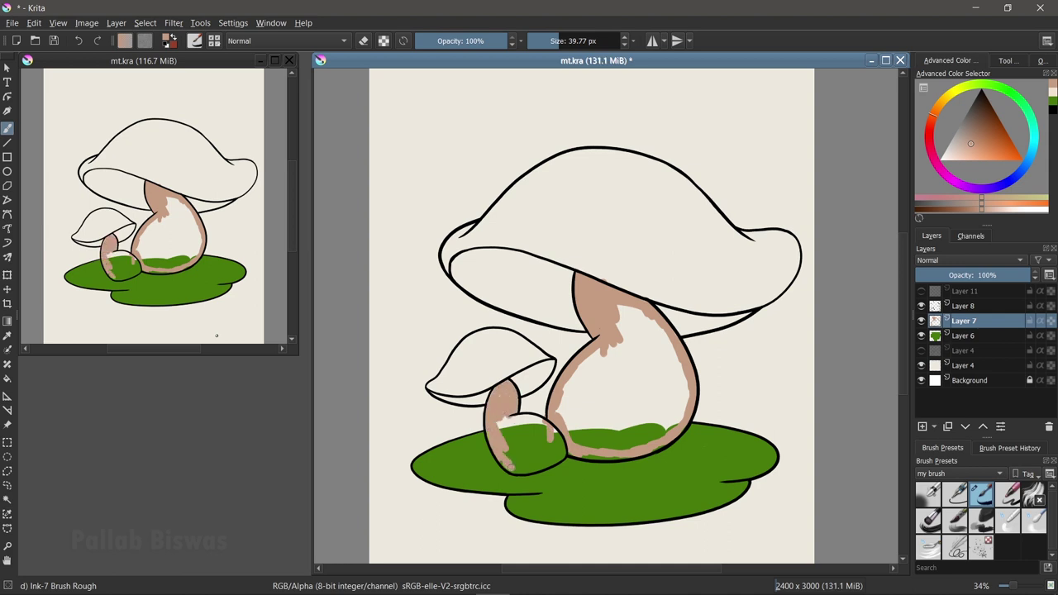
{"action": "left_click_drag", "start_coordinate": [510, 466], "coordinate": [539, 420]}
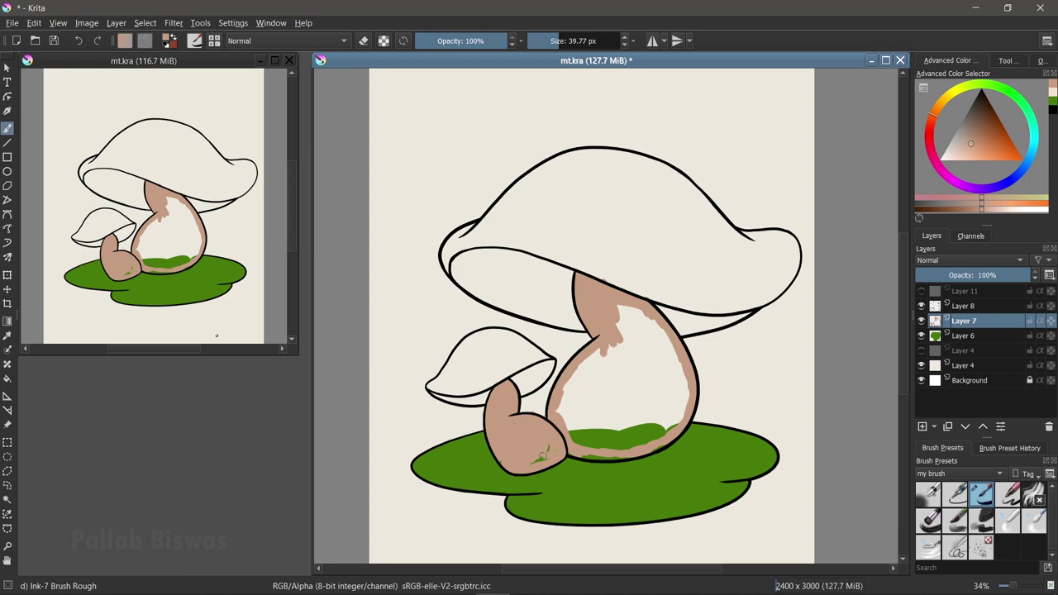
{"action": "mouse_move", "coordinate": [612, 335]}
{"action": "left_mouse_down"}
{"action": "mouse_move", "coordinate": [582, 413]}
{"action": "mouse_move", "coordinate": [661, 331]}
{"action": "mouse_move", "coordinate": [617, 439]}
{"action": "left_mouse_up"}
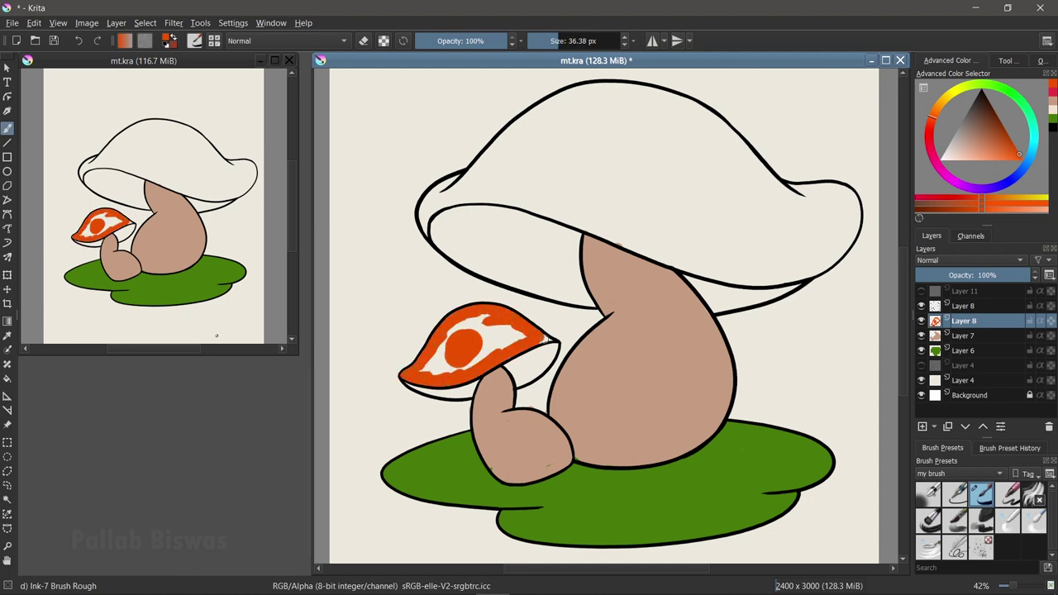
Cover the small cap's white spot with orange and paint the big cap red.
{"action": "mouse_move", "coordinate": [437, 364]}
{"action": "left_mouse_down"}
{"action": "mouse_move", "coordinate": [496, 334]}
{"action": "mouse_move", "coordinate": [487, 355]}
{"action": "left_mouse_up"}
{"action": "left_click", "coordinate": [1002, 152]}
{"action": "left_click_drag", "start_coordinate": [491, 173], "coordinate": [533, 161]}
{"action": "mouse_move", "coordinate": [430, 203]}
{"action": "left_mouse_down"}
{"action": "mouse_move", "coordinate": [525, 133]}
{"action": "mouse_move", "coordinate": [603, 93]}
{"action": "mouse_move", "coordinate": [673, 101]}
{"action": "mouse_move", "coordinate": [810, 210]}
{"action": "left_mouse_up"}
{"action": "mouse_move", "coordinate": [497, 191]}
{"action": "left_mouse_down"}
{"action": "mouse_move", "coordinate": [728, 261]}
{"action": "mouse_move", "coordinate": [789, 265]}
{"action": "mouse_move", "coordinate": [844, 220]}
{"action": "mouse_move", "coordinate": [813, 227]}
{"action": "mouse_move", "coordinate": [570, 132]}
{"action": "mouse_move", "coordinate": [719, 207]}
{"action": "mouse_move", "coordinate": [659, 158]}
{"action": "mouse_move", "coordinate": [698, 186]}
{"action": "left_mouse_up"}
Paint dark red shading under the big cap's left and right rims.
{"action": "key", "text": "bracketleft"}
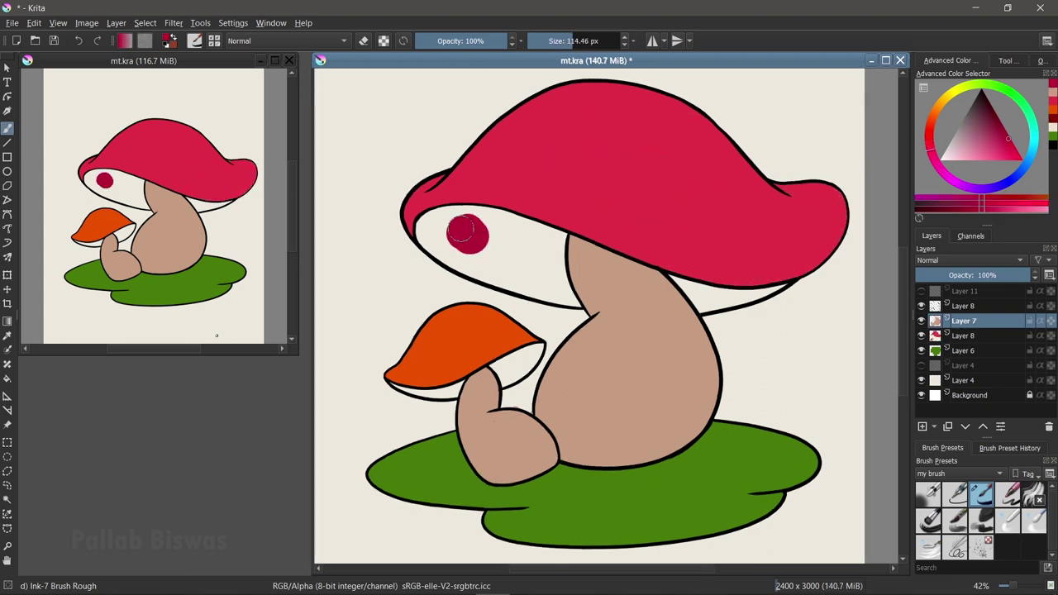
{"action": "left_click", "coordinate": [922, 426]}
{"action": "key", "text": "ctrl+z"}
{"action": "mouse_move", "coordinate": [456, 245]}
{"action": "left_mouse_down"}
{"action": "mouse_move", "coordinate": [438, 226]}
{"action": "mouse_move", "coordinate": [483, 219]}
{"action": "mouse_move", "coordinate": [528, 233]}
{"action": "mouse_move", "coordinate": [570, 297]}
{"action": "mouse_move", "coordinate": [438, 248]}
{"action": "mouse_move", "coordinate": [472, 243]}
{"action": "left_mouse_up"}
{"action": "key", "text": "e"}
{"action": "mouse_move", "coordinate": [670, 285]}
{"action": "left_mouse_down"}
{"action": "mouse_move", "coordinate": [720, 314]}
{"action": "mouse_move", "coordinate": [800, 297]}
{"action": "left_mouse_up"}
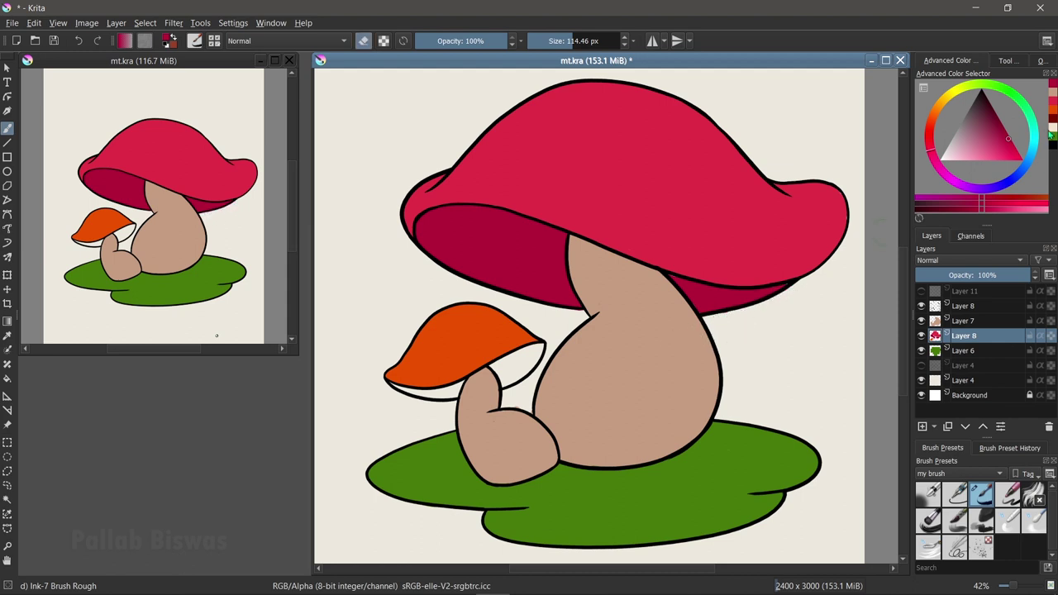
Paint dark red under the small orange cap and erase the spill below its rim.
{"action": "scroll", "coordinate": [449, 396], "scroll_direction": "up", "scroll_amount": 2}
{"action": "key", "text": "e"}
{"action": "mouse_move", "coordinate": [579, 318]}
{"action": "left_mouse_down"}
{"action": "mouse_move", "coordinate": [628, 285]}
{"action": "mouse_move", "coordinate": [442, 349]}
{"action": "mouse_move", "coordinate": [475, 354]}
{"action": "left_mouse_up"}
{"action": "left_click_drag", "start_coordinate": [402, 348], "coordinate": [456, 364]}
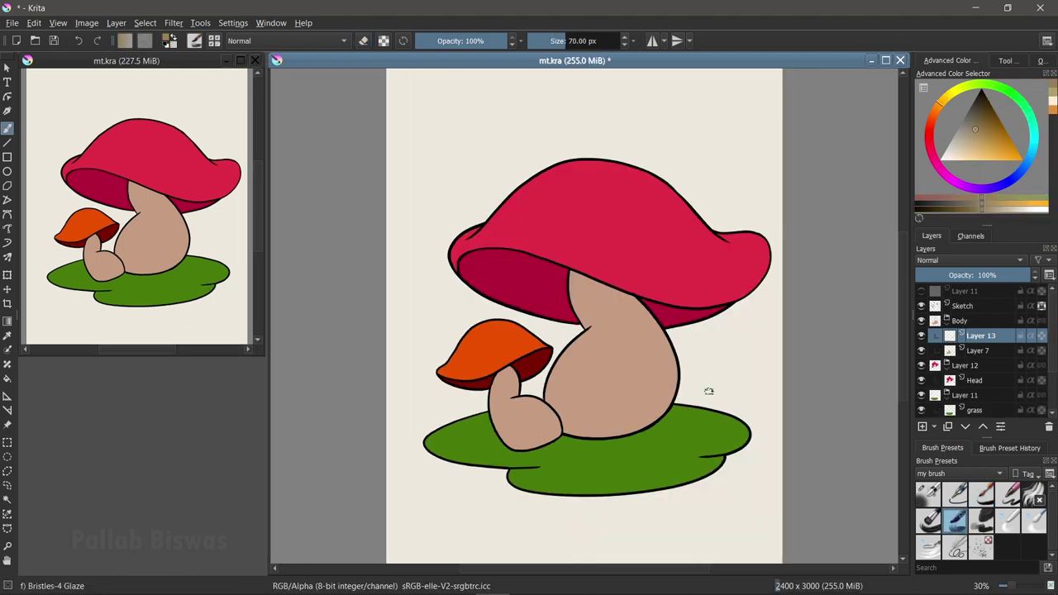
Shade the big stem's left and right edges and the small mushroom's stem.
{"action": "left_click_drag", "start_coordinate": [578, 294], "coordinate": [570, 335]}
{"action": "left_click_drag", "start_coordinate": [644, 298], "coordinate": [661, 359]}
{"action": "mouse_move", "coordinate": [590, 326]}
{"action": "left_mouse_down"}
{"action": "mouse_move", "coordinate": [650, 409]}
{"action": "mouse_move", "coordinate": [644, 314]}
{"action": "mouse_move", "coordinate": [578, 413]}
{"action": "left_mouse_up"}
{"action": "scroll", "coordinate": [567, 373], "scroll_direction": "up", "scroll_amount": 2}
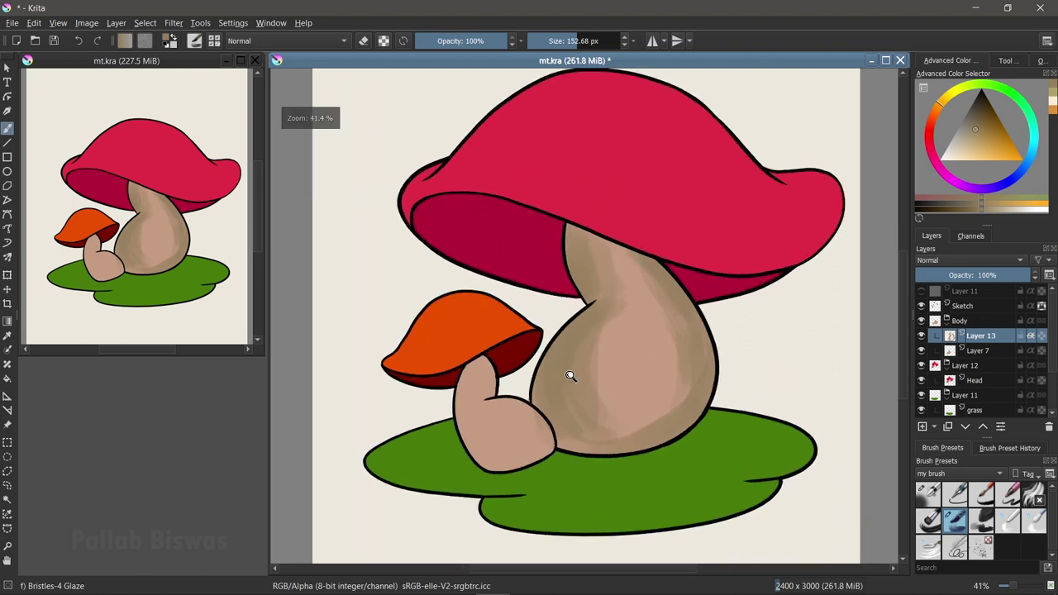
{"action": "mouse_move", "coordinate": [461, 390]}
{"action": "left_mouse_down"}
{"action": "mouse_move", "coordinate": [463, 450]}
{"action": "mouse_move", "coordinate": [512, 471]}
{"action": "left_mouse_up"}
Brush light beige highlights down the big stem and the small stem.
{"action": "left_click_drag", "start_coordinate": [471, 413], "coordinate": [521, 463]}
{"action": "key", "text": "l"}
{"action": "key", "text": "l"}
{"action": "key", "text": "l"}
{"action": "left_click_drag", "start_coordinate": [591, 277], "coordinate": [612, 307]}
{"action": "left_click_drag", "start_coordinate": [578, 339], "coordinate": [626, 408]}
{"action": "left_click_drag", "start_coordinate": [653, 372], "coordinate": [562, 455]}
{"action": "left_click_drag", "start_coordinate": [625, 322], "coordinate": [603, 273]}
{"action": "left_click_drag", "start_coordinate": [653, 298], "coordinate": [661, 446]}
{"action": "left_click_drag", "start_coordinate": [612, 314], "coordinate": [594, 430]}
{"action": "left_click_drag", "start_coordinate": [488, 422], "coordinate": [529, 471]}
With a 109 px brush at 77% opacity, glaze soft beige over both stems.
{"action": "key", "text": "bracketleft"}
{"action": "left_click_drag", "start_coordinate": [462, 393], "coordinate": [477, 442]}
{"action": "left_click", "coordinate": [649, 293], "text": "ctrl"}
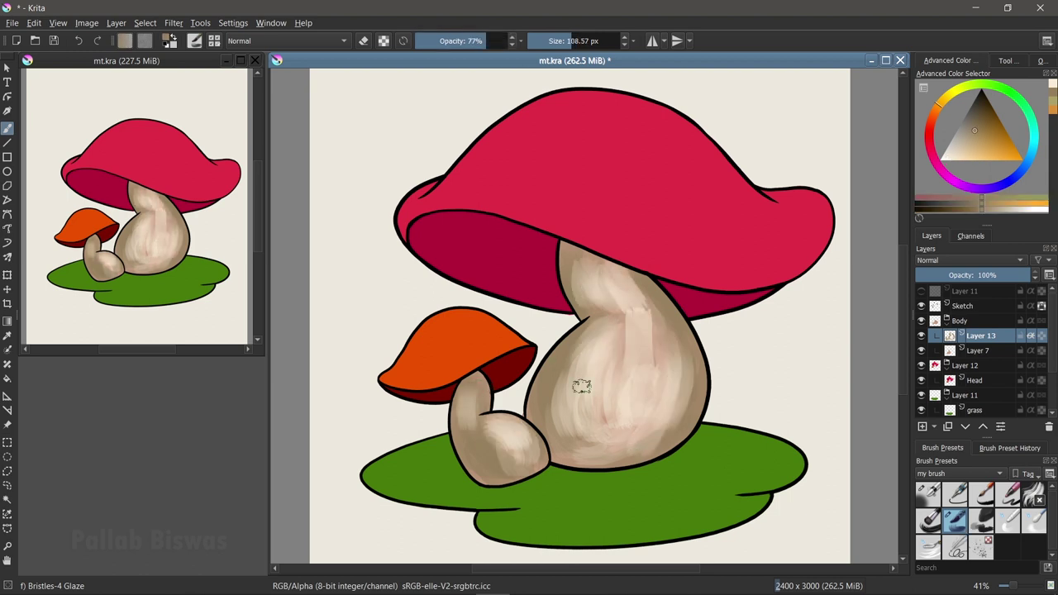
{"action": "key", "text": "i"}
{"action": "scroll", "coordinate": [650, 378], "scroll_direction": "up", "scroll_amount": 1}
{"action": "mouse_move", "coordinate": [555, 333]}
{"action": "left_mouse_down"}
{"action": "mouse_move", "coordinate": [545, 423]}
{"action": "mouse_move", "coordinate": [502, 398]}
{"action": "mouse_move", "coordinate": [533, 450]}
{"action": "left_mouse_up"}
{"action": "left_click_drag", "start_coordinate": [491, 404], "coordinate": [475, 446]}
{"action": "left_click_drag", "start_coordinate": [450, 396], "coordinate": [471, 471]}
Glaze lighter beige along the big stem's bottom and smooth its sides.
{"action": "left_click", "coordinate": [976, 125]}
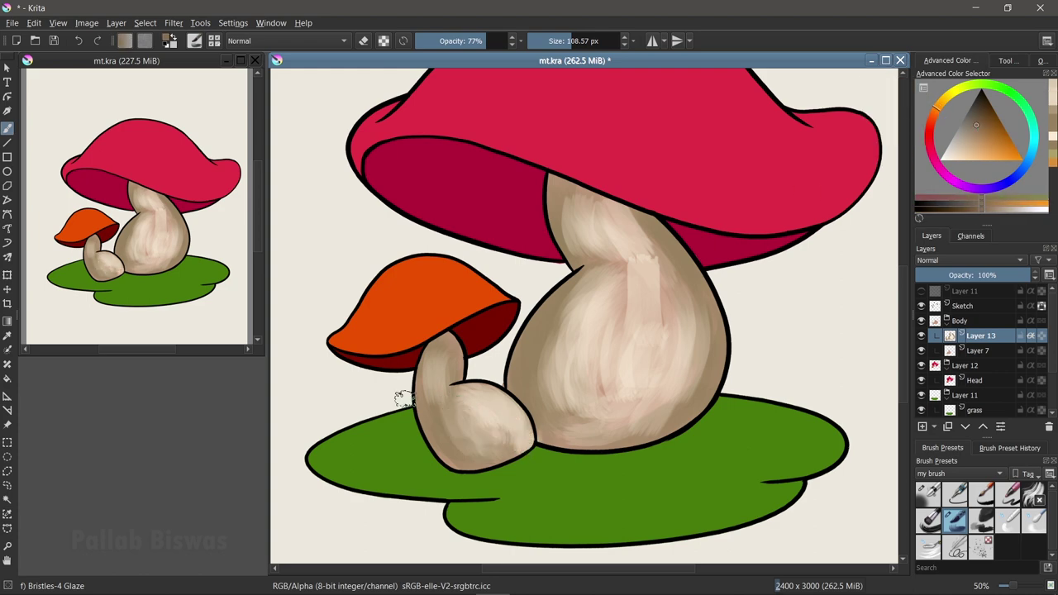
{"action": "left_click_drag", "start_coordinate": [570, 412], "coordinate": [632, 433]}
{"action": "left_click_drag", "start_coordinate": [561, 438], "coordinate": [690, 412]}
{"action": "left_click", "coordinate": [880, 195], "text": "ctrl"}
{"action": "mouse_move", "coordinate": [578, 413]}
{"action": "left_mouse_down"}
{"action": "mouse_move", "coordinate": [622, 423]}
{"action": "mouse_move", "coordinate": [562, 314]}
{"action": "left_mouse_up"}
{"action": "left_click", "coordinate": [621, 423], "text": "ctrl"}
{"action": "left_click_drag", "start_coordinate": [686, 376], "coordinate": [702, 306]}
{"action": "left_click_drag", "start_coordinate": [571, 252], "coordinate": [640, 211]}
{"action": "mouse_move", "coordinate": [578, 285]}
{"action": "left_mouse_down"}
{"action": "mouse_move", "coordinate": [601, 261]}
{"action": "mouse_move", "coordinate": [562, 219]}
{"action": "mouse_move", "coordinate": [623, 226]}
{"action": "mouse_move", "coordinate": [654, 371]}
{"action": "left_mouse_up"}
Lighten the big stem's middle and smooth its left side, bottom edge and right side.
{"action": "left_click", "coordinate": [601, 261], "text": "ctrl"}
{"action": "left_click_drag", "start_coordinate": [579, 405], "coordinate": [645, 417]}
{"action": "left_click_drag", "start_coordinate": [529, 306], "coordinate": [504, 380]}
{"action": "left_click", "coordinate": [633, 377], "text": "ctrl"}
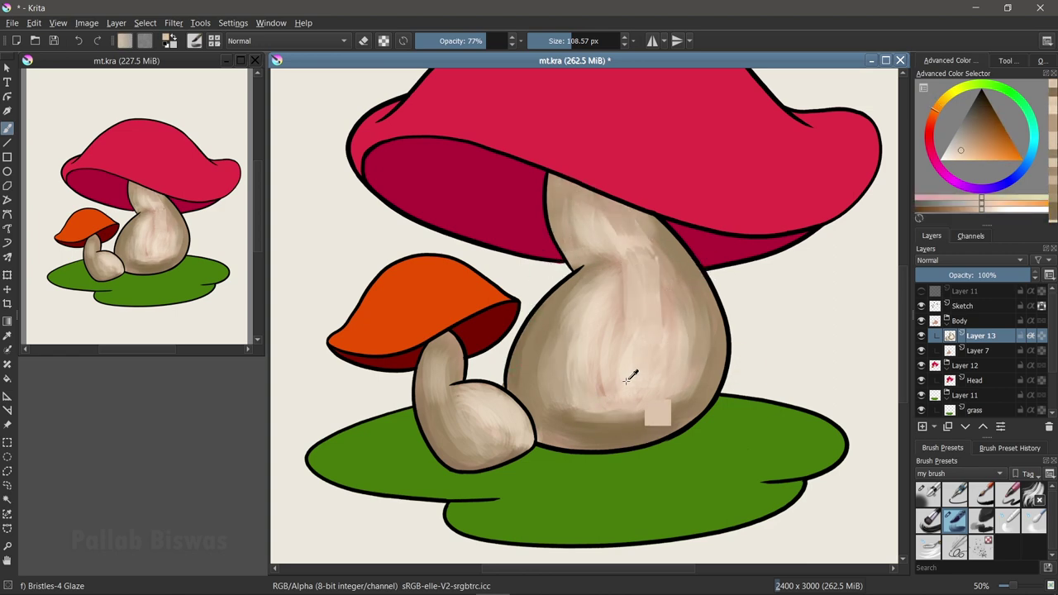
{"action": "left_click_drag", "start_coordinate": [570, 330], "coordinate": [600, 350]}
{"action": "left_click_drag", "start_coordinate": [542, 442], "coordinate": [692, 426]}
{"action": "left_click", "coordinate": [692, 428], "text": "ctrl"}
{"action": "left_click_drag", "start_coordinate": [703, 380], "coordinate": [632, 331]}
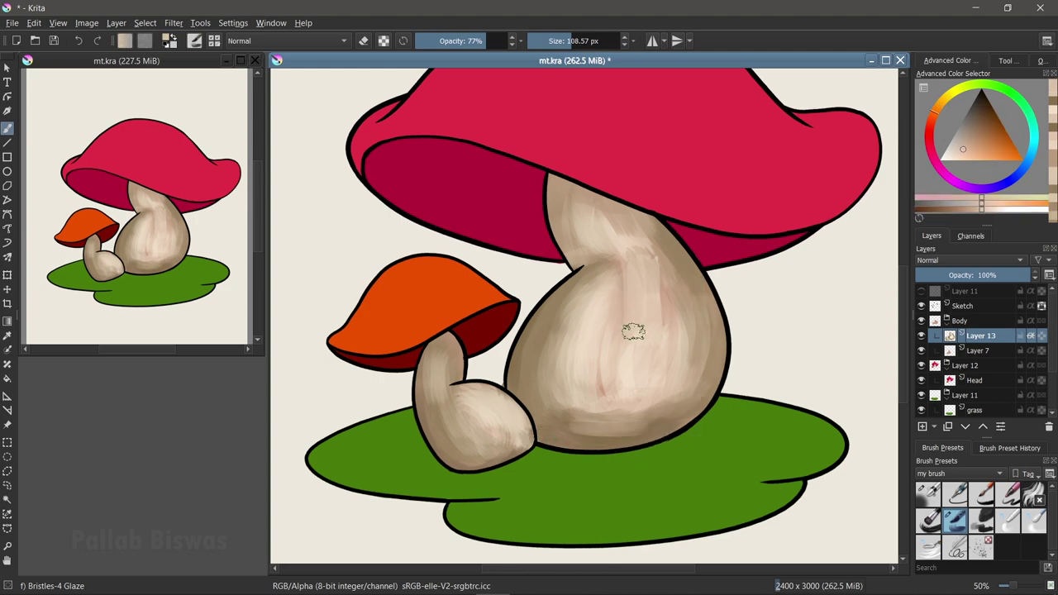
Smooth the small stem's shading with the Blender Blur brush.
{"action": "left_click", "coordinate": [670, 398], "text": "ctrl"}
{"action": "left_click_drag", "start_coordinate": [410, 378], "coordinate": [438, 413]}
{"action": "left_click", "coordinate": [468, 401], "text": "ctrl"}
{"action": "left_click_drag", "start_coordinate": [451, 338], "coordinate": [429, 446]}
Blend the big stem's upper-left and lower shading with the Blender Basic brush.
{"action": "left_click", "coordinate": [1033, 519]}
{"action": "left_click", "coordinate": [1014, 524]}
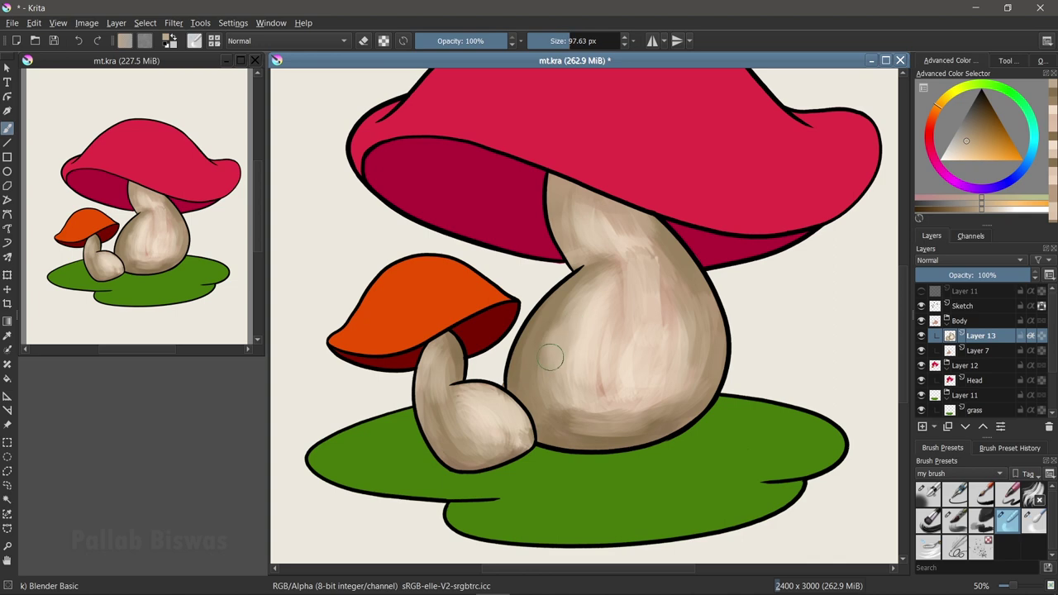
{"action": "left_click_drag", "start_coordinate": [595, 335], "coordinate": [604, 246]}
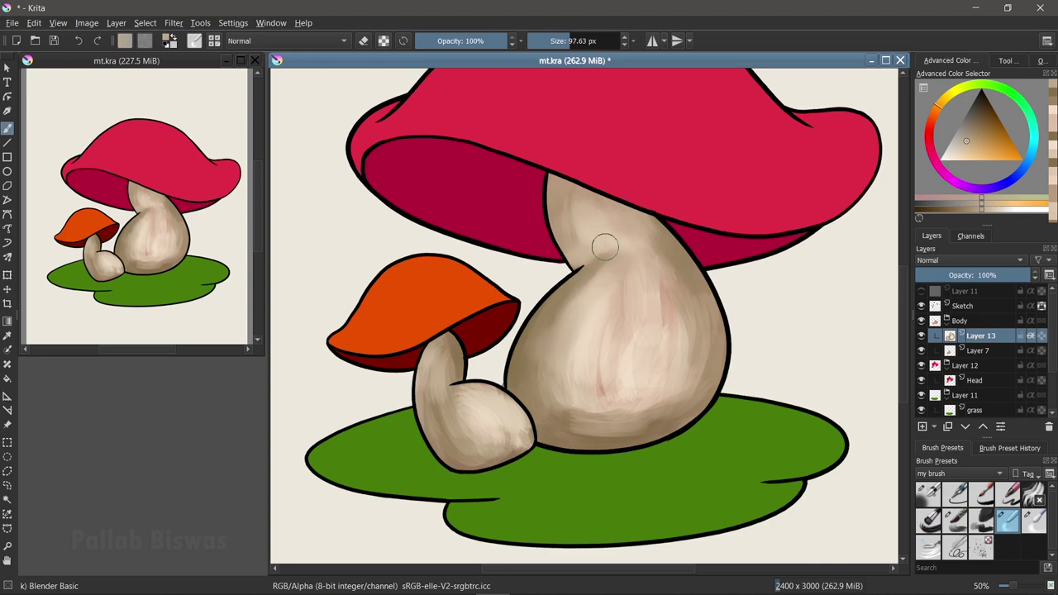
{"action": "mouse_move", "coordinate": [619, 436]}
{"action": "left_mouse_down"}
{"action": "mouse_move", "coordinate": [579, 413]}
{"action": "mouse_move", "coordinate": [653, 404]}
{"action": "left_mouse_up"}
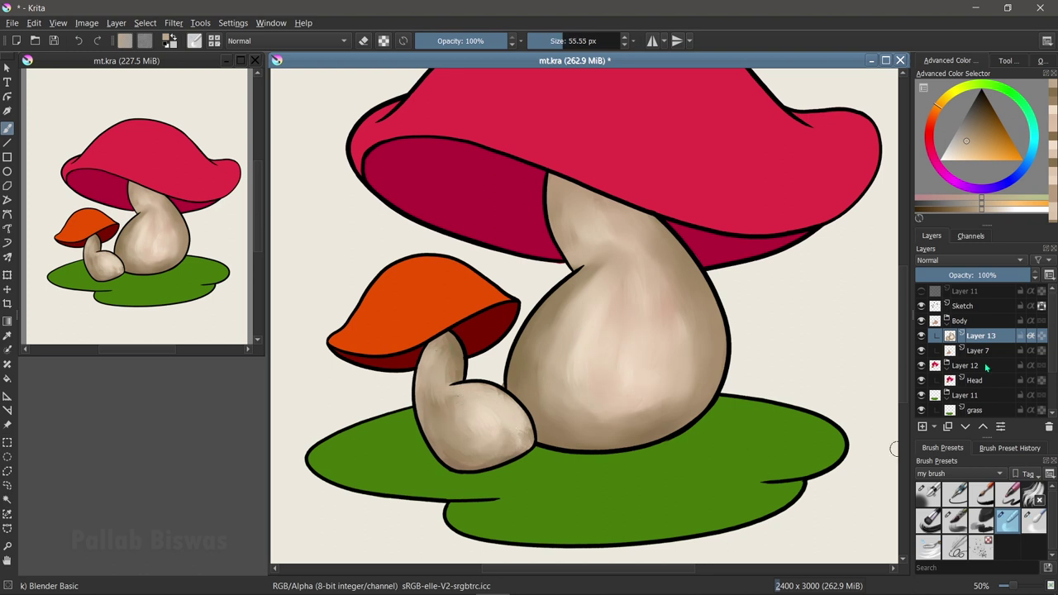
{"action": "left_click", "coordinate": [963, 306]}
{"action": "left_click", "coordinate": [954, 518]}
Paint grey over the outlines on the Sketch layer and set its blend mode to Multiply.
{"action": "mouse_move", "coordinate": [467, 310]}
{"action": "left_mouse_down"}
{"action": "mouse_move", "coordinate": [413, 401]}
{"action": "mouse_move", "coordinate": [472, 354]}
{"action": "mouse_move", "coordinate": [388, 363]}
{"action": "mouse_move", "coordinate": [521, 285]}
{"action": "mouse_move", "coordinate": [302, 485]}
{"action": "mouse_move", "coordinate": [793, 533]}
{"action": "mouse_move", "coordinate": [649, 420]}
{"action": "mouse_move", "coordinate": [467, 331]}
{"action": "mouse_move", "coordinate": [609, 156]}
{"action": "mouse_move", "coordinate": [818, 189]}
{"action": "mouse_move", "coordinate": [421, 212]}
{"action": "mouse_move", "coordinate": [381, 107]}
{"action": "left_mouse_up"}
{"action": "scroll", "coordinate": [512, 285], "scroll_direction": "up", "scroll_amount": 1}
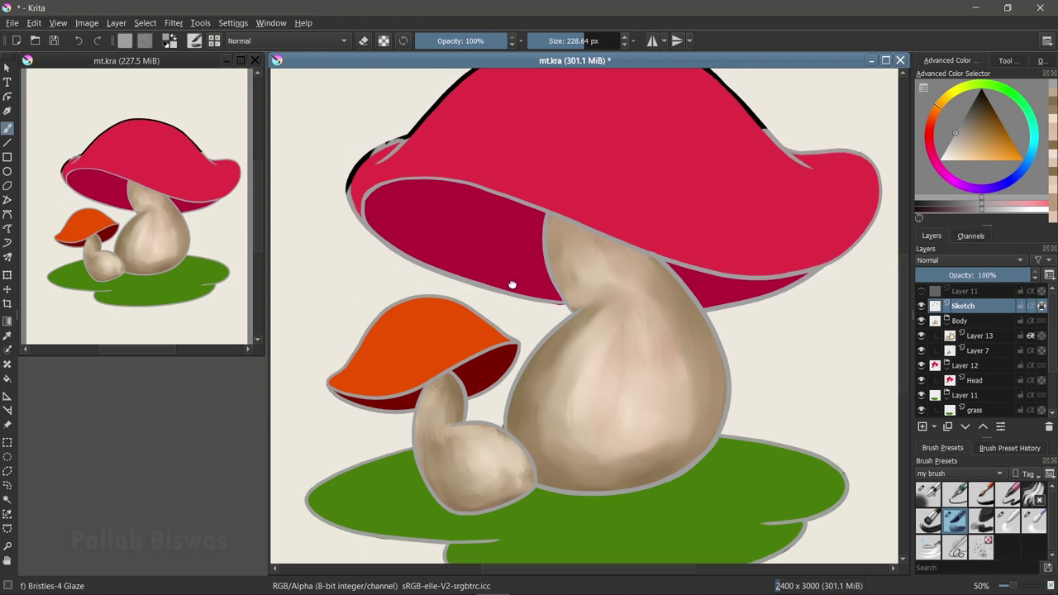
{"action": "scroll", "coordinate": [512, 285], "scroll_direction": "up", "scroll_amount": 2}
{"action": "scroll", "coordinate": [675, 286], "scroll_direction": "down", "scroll_amount": 2}
{"action": "left_click", "coordinate": [967, 260]}
{"action": "left_click", "coordinate": [950, 448]}
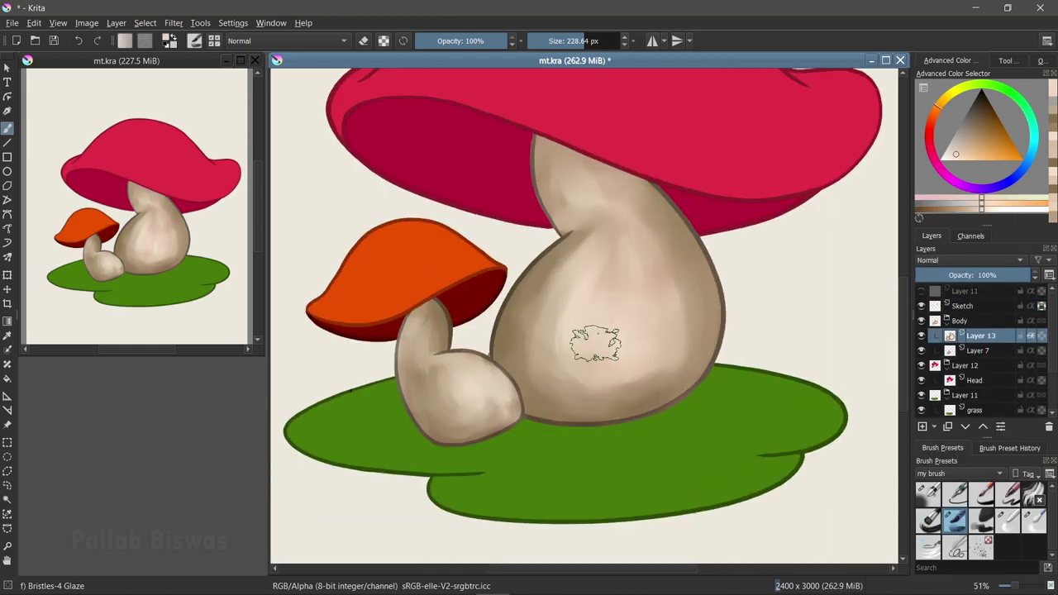
Sample a light stem colour and paint light strokes on the big stem.
{"action": "left_click", "coordinate": [879, 174], "text": "ctrl"}
{"action": "left_click_drag", "start_coordinate": [626, 272], "coordinate": [633, 371]}
{"action": "key", "text": "ctrl+z"}
{"action": "mouse_move", "coordinate": [545, 331]}
{"action": "left_mouse_down"}
{"action": "mouse_move", "coordinate": [570, 273]}
{"action": "mouse_move", "coordinate": [579, 350]}
{"action": "left_mouse_up"}
Lighten the big stem's middle and small stem's bottom, then blend the big stem's shading.
{"action": "left_click", "coordinate": [598, 313], "text": "ctrl"}
{"action": "mouse_move", "coordinate": [598, 314]}
{"action": "left_mouse_down"}
{"action": "mouse_move", "coordinate": [583, 355]}
{"action": "mouse_move", "coordinate": [579, 331]}
{"action": "left_mouse_up"}
{"action": "mouse_move", "coordinate": [463, 372]}
{"action": "left_mouse_down"}
{"action": "mouse_move", "coordinate": [491, 401]}
{"action": "mouse_move", "coordinate": [471, 409]}
{"action": "left_mouse_up"}
{"action": "key", "text": "slash"}
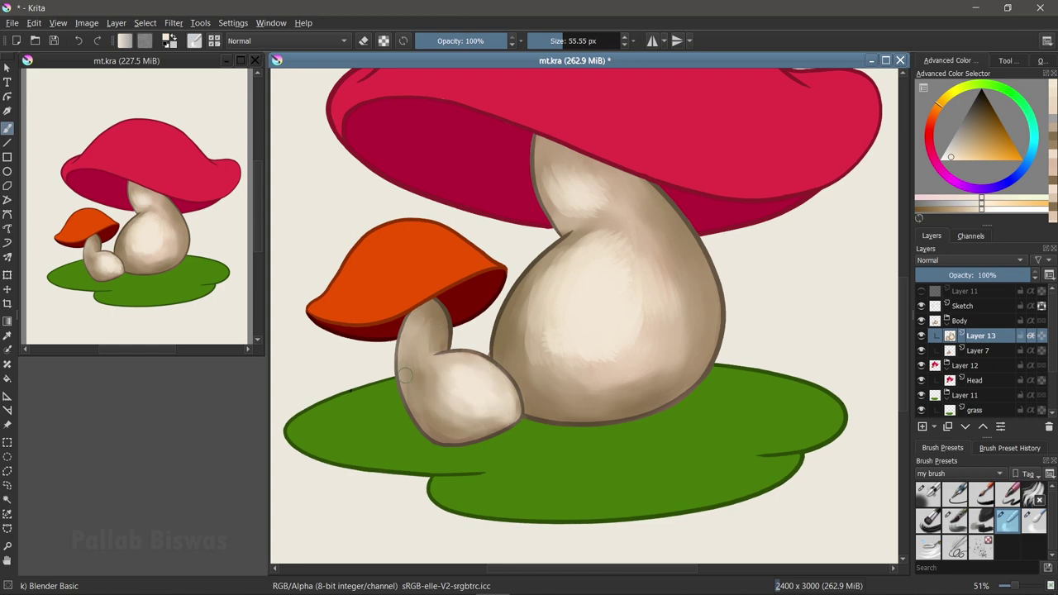
{"action": "mouse_move", "coordinate": [543, 297]}
{"action": "left_mouse_down"}
{"action": "mouse_move", "coordinate": [562, 253]}
{"action": "mouse_move", "coordinate": [659, 361]}
{"action": "left_mouse_up"}
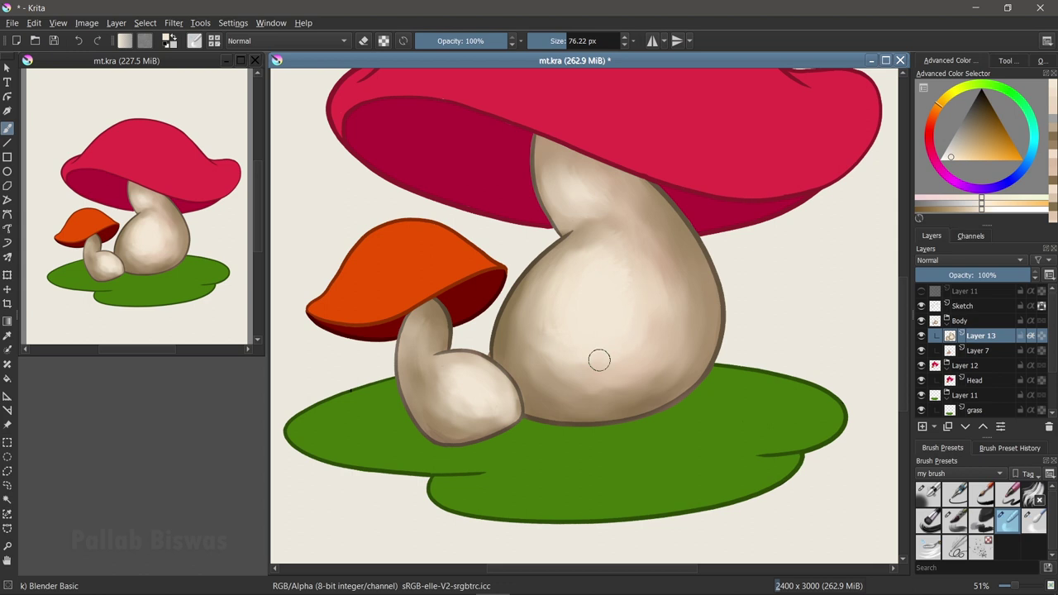
Raise the Sketch layer's opacity to about 64%.
{"action": "scroll", "coordinate": [599, 360], "scroll_direction": "down", "scroll_amount": 3}
{"action": "left_click", "coordinate": [950, 304]}
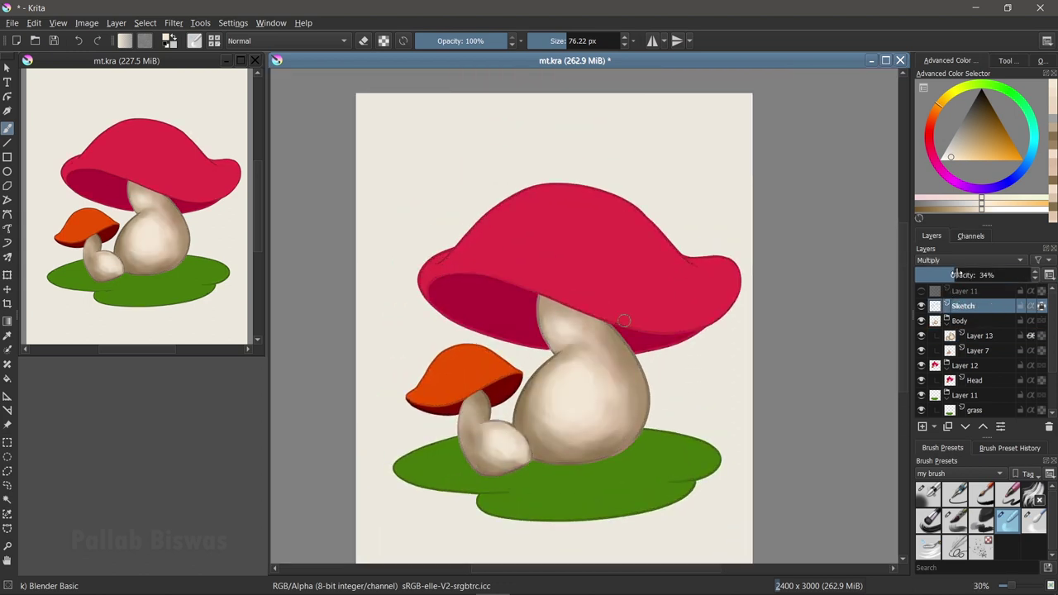
{"action": "scroll", "coordinate": [633, 437], "scroll_direction": "up", "scroll_amount": 1}
{"action": "left_click", "coordinate": [701, 473], "text": "ctrl"}
{"action": "left_click_drag", "start_coordinate": [927, 273], "coordinate": [985, 279]}
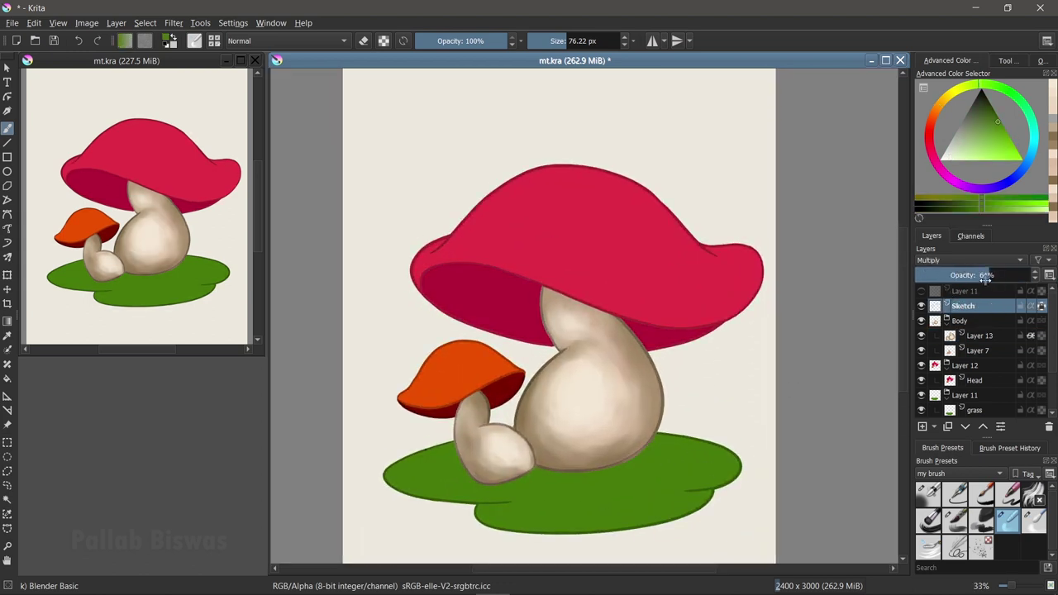
Glaze and blend beige on the small stem in Layer 13, then add Layer 14 above Head.
{"action": "left_click", "coordinate": [979, 335]}
{"action": "left_click", "coordinate": [954, 521]}
{"action": "scroll", "coordinate": [560, 444], "scroll_direction": "up", "scroll_amount": 3}
{"action": "left_click", "coordinate": [559, 443], "text": "ctrl"}
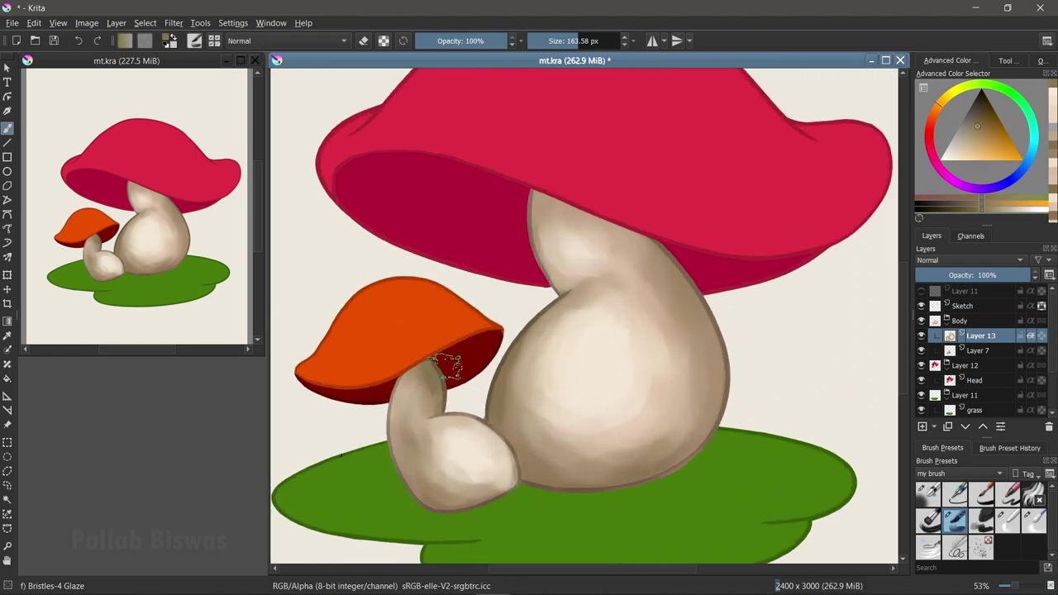
{"action": "key", "text": "slash"}
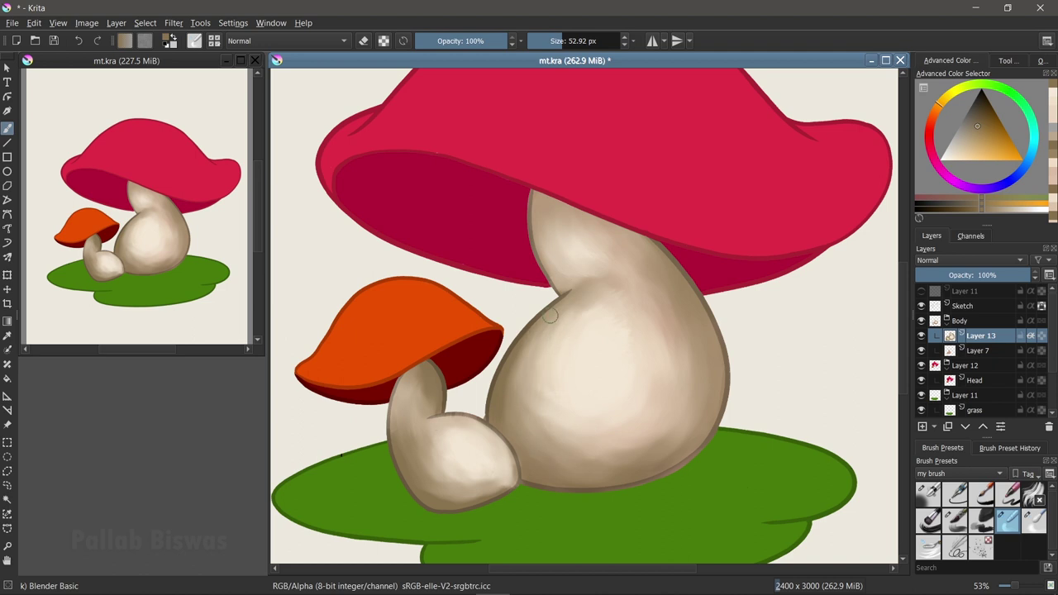
{"action": "scroll", "coordinate": [549, 315], "scroll_direction": "down", "scroll_amount": 3}
{"action": "key", "text": "Insert"}
{"action": "key", "text": "slash"}
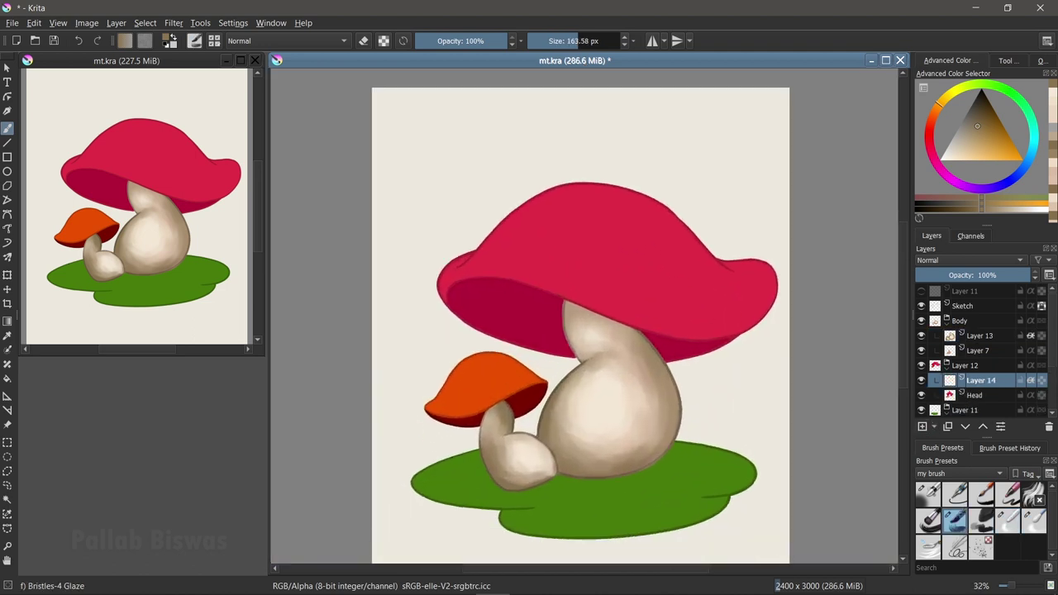
Glaze sampled crimson strokes across the top of the big red cap with Bristles-4 Glaze.
{"action": "scroll", "coordinate": [628, 239], "scroll_direction": "up", "scroll_amount": 1}
{"action": "left_click", "coordinate": [582, 227], "text": "ctrl"}
{"action": "left_click", "coordinate": [997, 153]}
{"action": "mouse_move", "coordinate": [511, 217]}
{"action": "left_mouse_down"}
{"action": "mouse_move", "coordinate": [460, 242]}
{"action": "mouse_move", "coordinate": [550, 240]}
{"action": "left_mouse_up"}
{"action": "scroll", "coordinate": [550, 240], "scroll_direction": "up", "scroll_amount": 2}
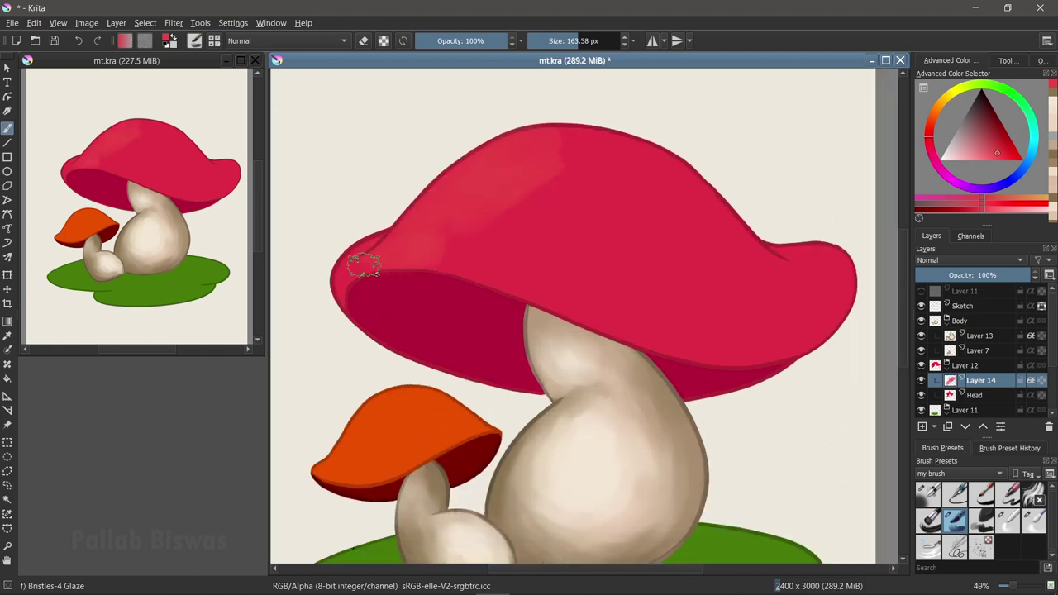
{"action": "left_click", "coordinate": [533, 230], "text": "ctrl"}
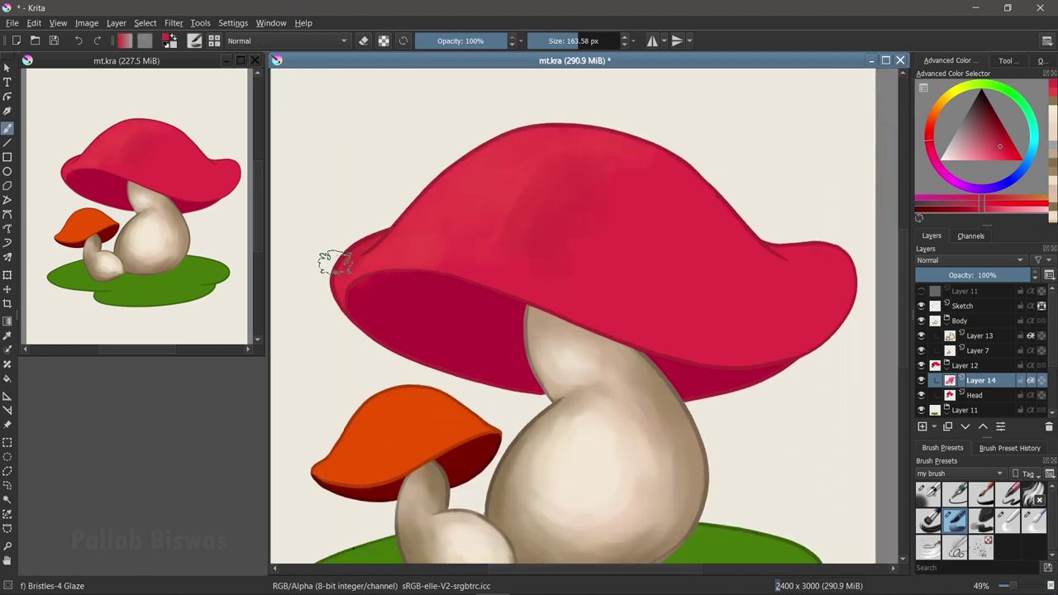
{"action": "left_click_drag", "start_coordinate": [506, 240], "coordinate": [656, 207]}
Darken the cap's center, right edge, area above the stem and left edge with sampled reds.
{"action": "left_click", "coordinate": [635, 170], "text": "ctrl"}
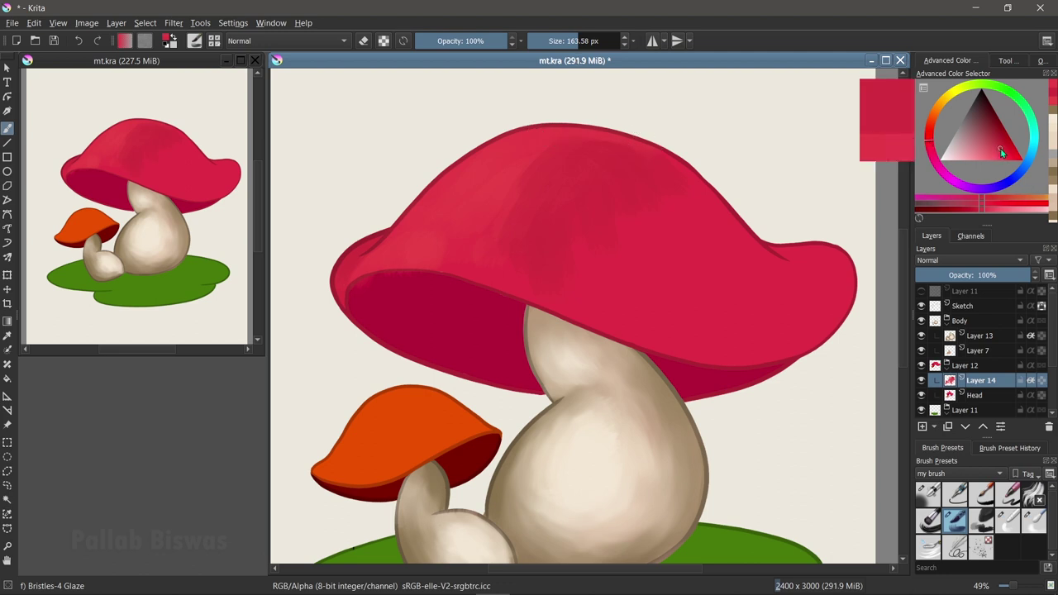
{"action": "left_click", "coordinate": [756, 274], "text": "ctrl"}
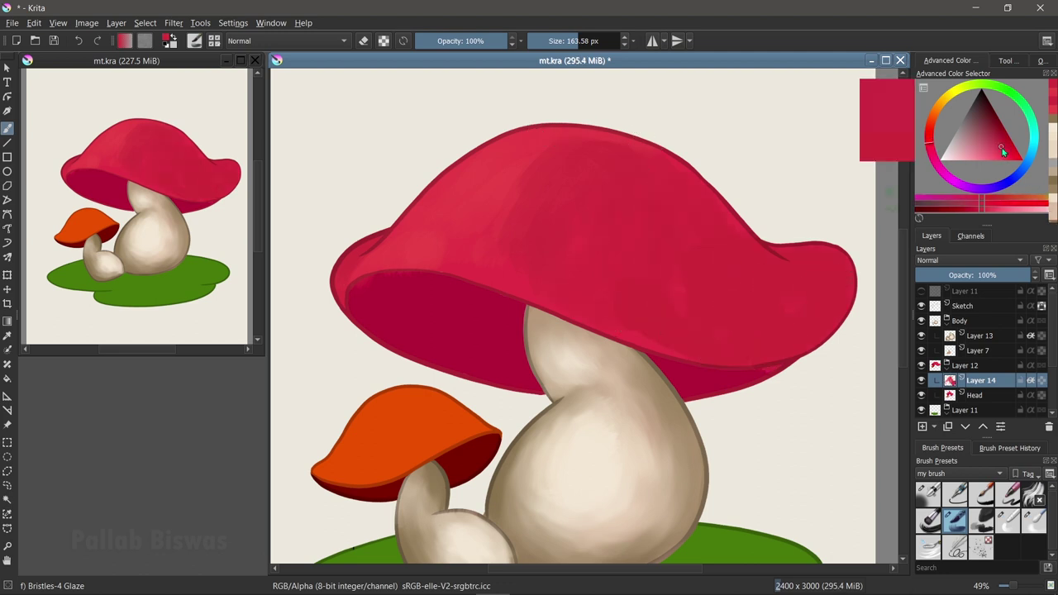
{"action": "left_click_drag", "start_coordinate": [637, 253], "coordinate": [810, 278]}
{"action": "left_click_drag", "start_coordinate": [792, 237], "coordinate": [821, 283]}
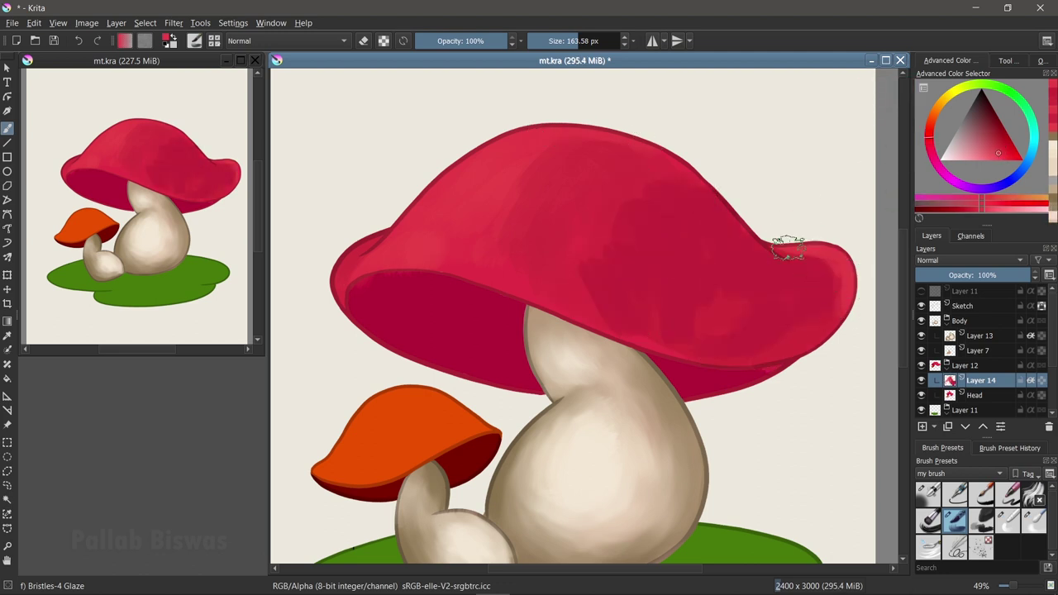
{"action": "left_click", "coordinate": [821, 283], "text": "ctrl"}
{"action": "left_click_drag", "start_coordinate": [727, 240], "coordinate": [615, 309]}
{"action": "left_click_drag", "start_coordinate": [661, 157], "coordinate": [637, 264]}
{"action": "left_click_drag", "start_coordinate": [735, 281], "coordinate": [581, 297]}
{"action": "left_click_drag", "start_coordinate": [347, 248], "coordinate": [359, 283]}
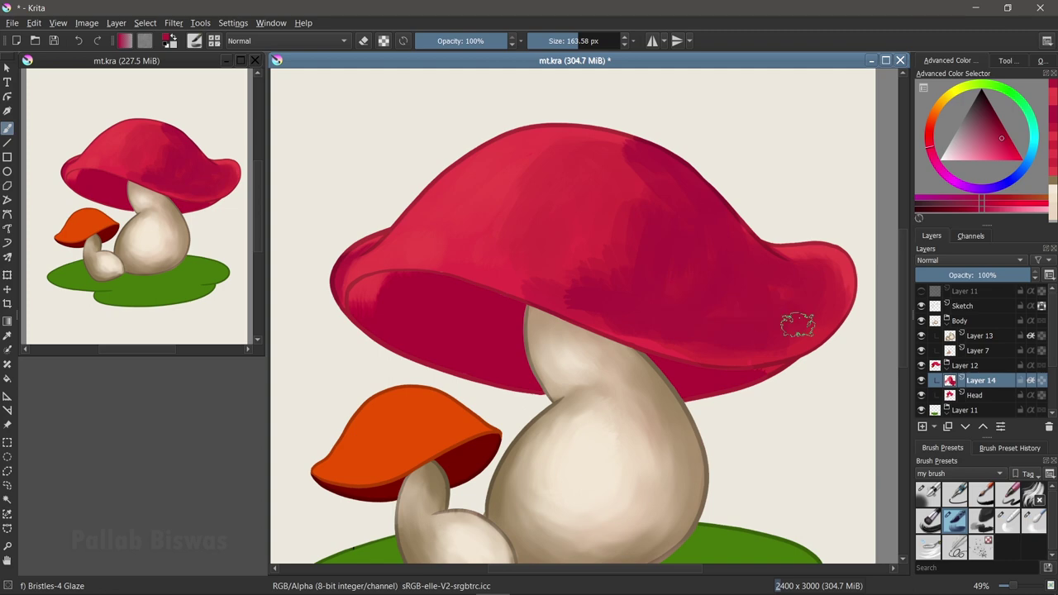
Blend with Blender Basic, then glaze a darker stroke along the cap's underside edge.
{"action": "key", "text": "slash"}
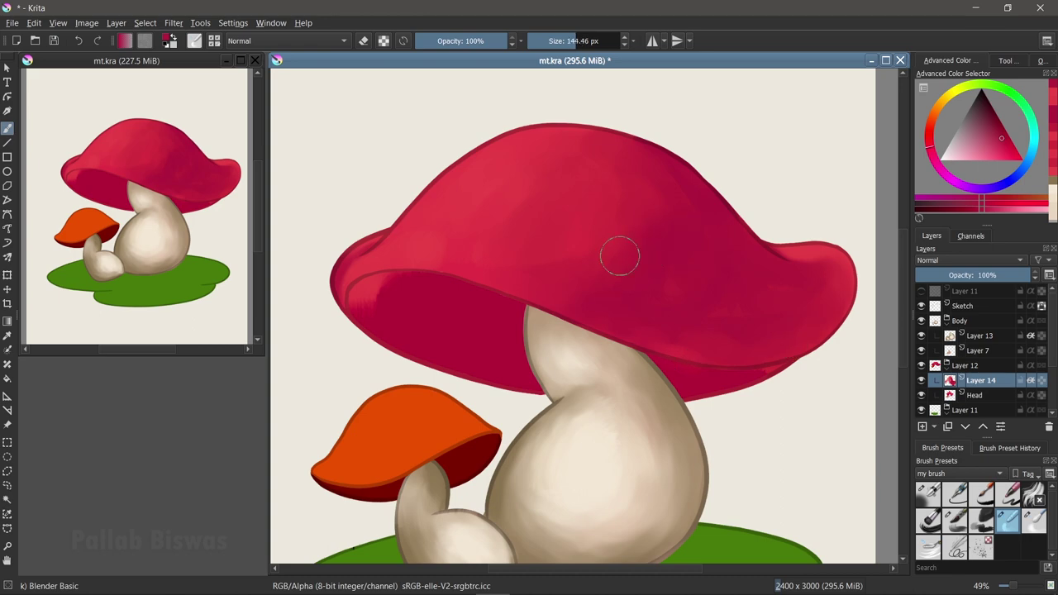
{"action": "key", "text": "slash"}
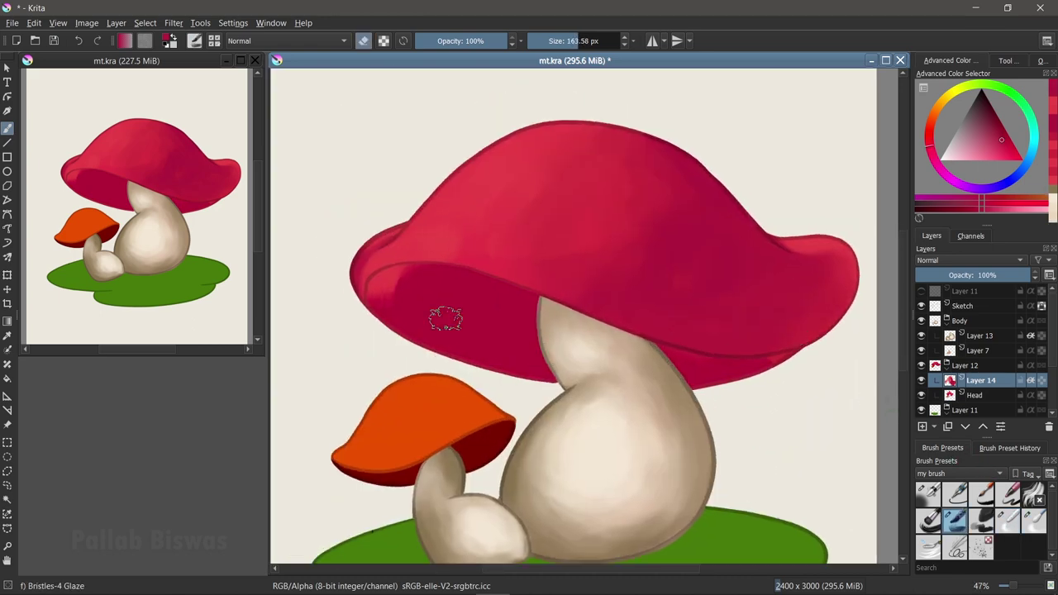
{"action": "mouse_move", "coordinate": [445, 319]}
{"action": "left_mouse_down"}
{"action": "mouse_move", "coordinate": [424, 284]}
{"action": "mouse_move", "coordinate": [396, 277]}
{"action": "left_mouse_up"}
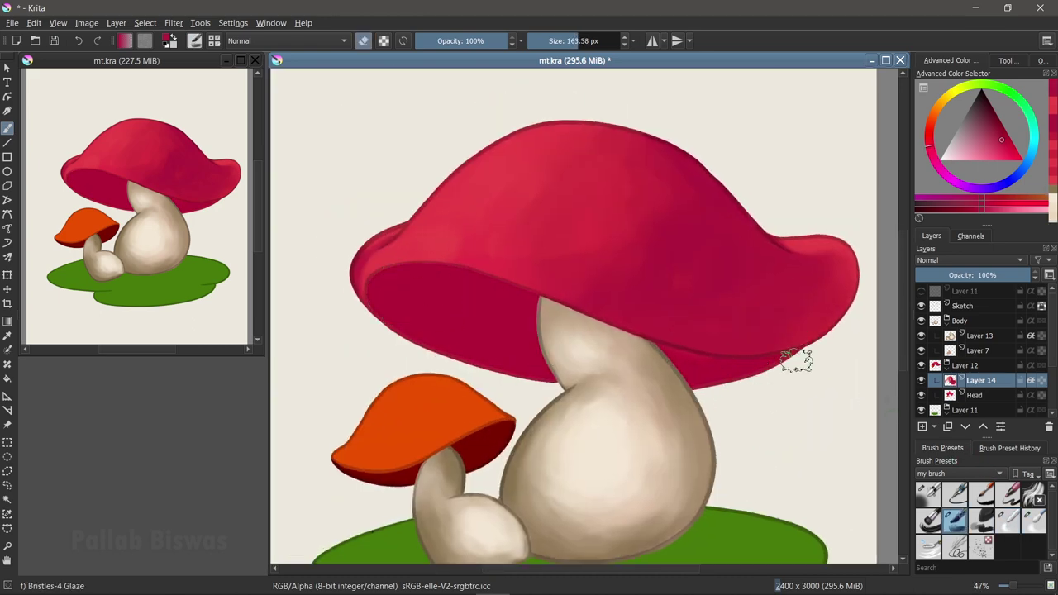
{"action": "key", "text": "e"}
{"action": "left_click", "coordinate": [371, 263], "text": "ctrl"}
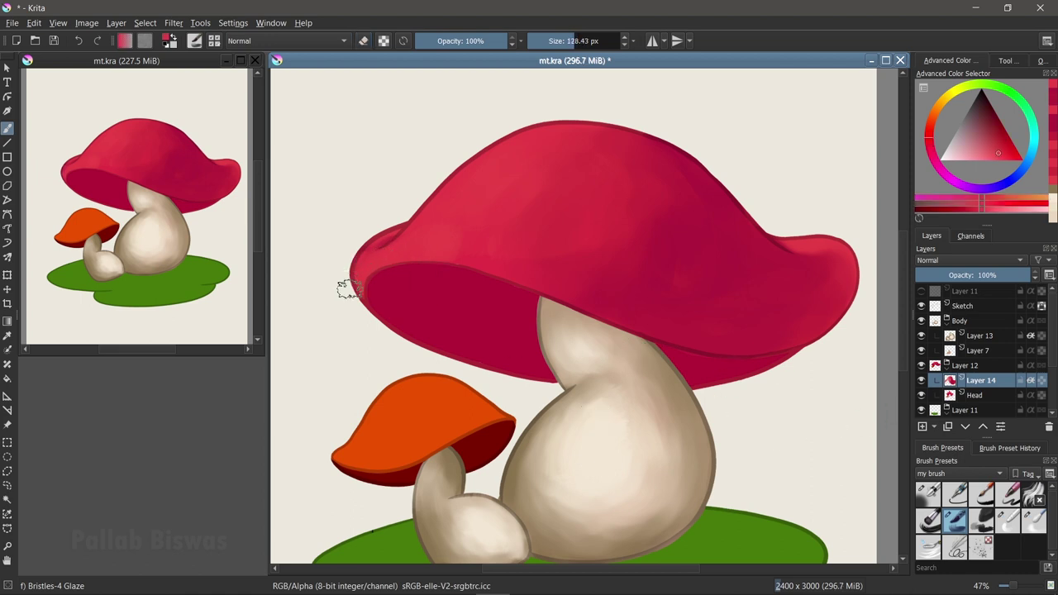
Darken the cap's right side with a deeper red, then switch back to Blender Basic.
{"action": "left_click", "coordinate": [994, 155]}
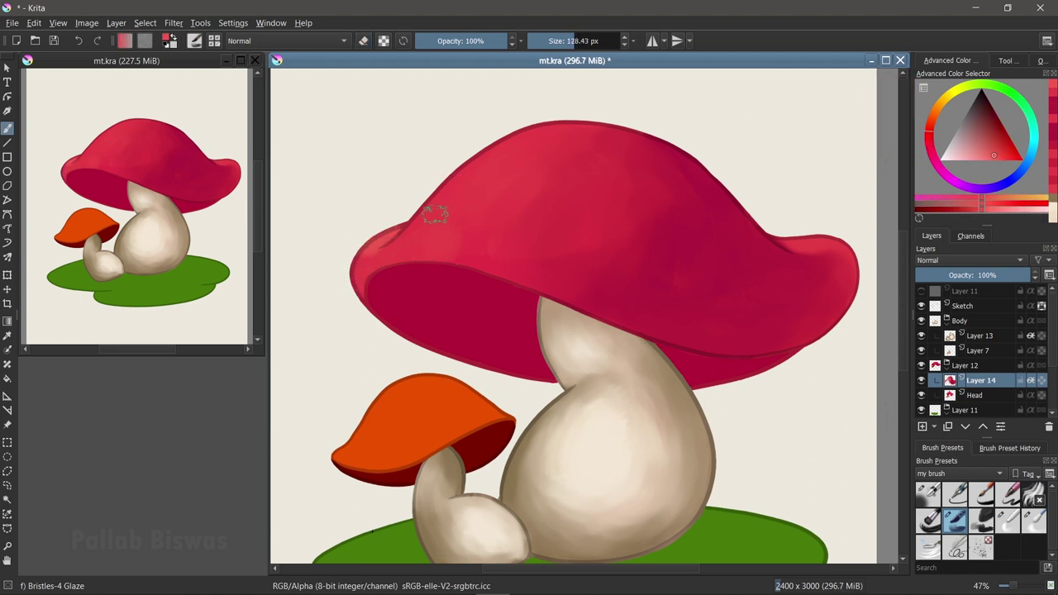
{"action": "left_click", "coordinate": [552, 181], "text": "ctrl"}
{"action": "left_click_drag", "start_coordinate": [645, 294], "coordinate": [651, 160]}
{"action": "key", "text": "slash"}
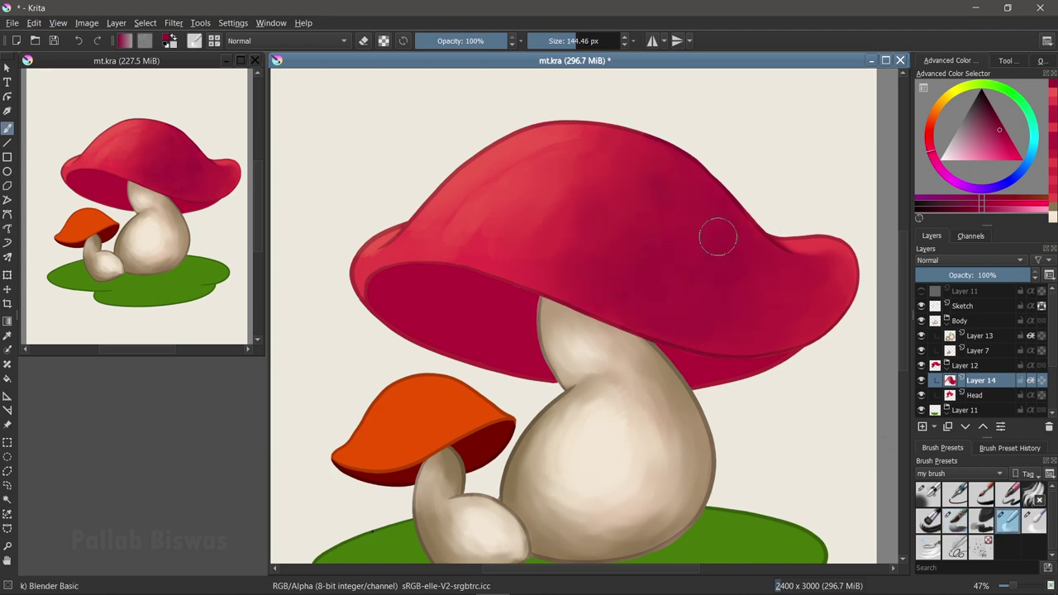
{"action": "scroll", "coordinate": [573, 316], "scroll_direction": "down", "scroll_amount": 3}
Sample the orange cap colour and glaze brighter orange across the small cap's top.
{"action": "scroll", "coordinate": [423, 430], "scroll_direction": "up", "scroll_amount": 5}
{"action": "left_click", "coordinate": [519, 299], "text": "ctrl"}
{"action": "key", "text": "slash"}
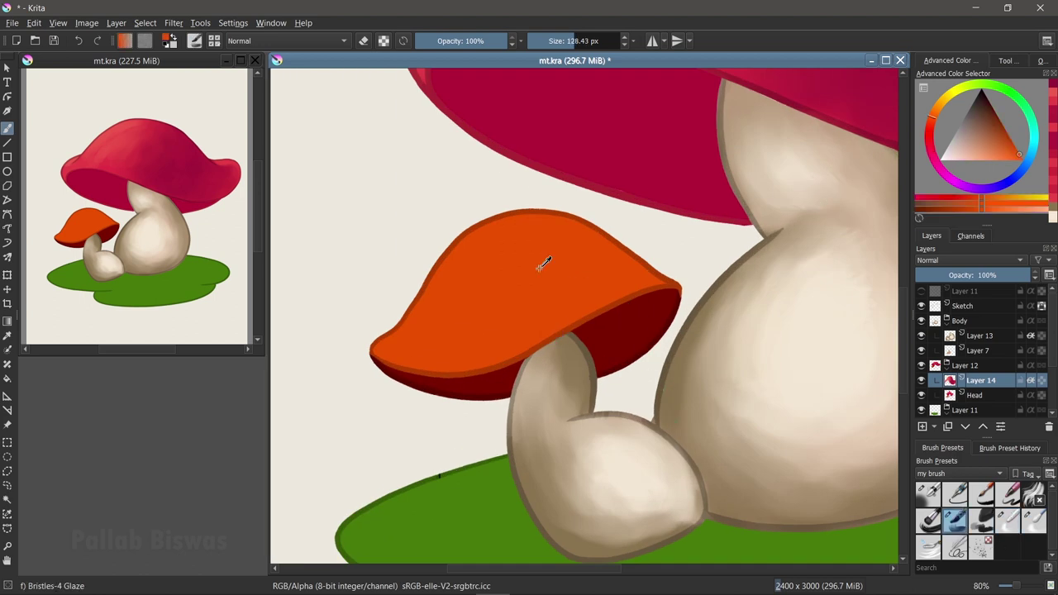
{"action": "mouse_move", "coordinate": [490, 233]}
{"action": "left_mouse_down"}
{"action": "mouse_move", "coordinate": [507, 236]}
{"action": "mouse_move", "coordinate": [507, 276]}
{"action": "mouse_move", "coordinate": [628, 289]}
{"action": "left_mouse_up"}
Glaze redder orange over the small cap and darken its lower band.
{"action": "left_click", "coordinate": [1013, 156]}
{"action": "left_click", "coordinate": [931, 128]}
{"action": "left_click_drag", "start_coordinate": [479, 264], "coordinate": [627, 280]}
{"action": "mouse_move", "coordinate": [430, 322]}
{"action": "left_mouse_down"}
{"action": "mouse_move", "coordinate": [488, 298]}
{"action": "mouse_move", "coordinate": [645, 273]}
{"action": "left_mouse_up"}
{"action": "left_click_drag", "start_coordinate": [397, 355], "coordinate": [595, 314]}
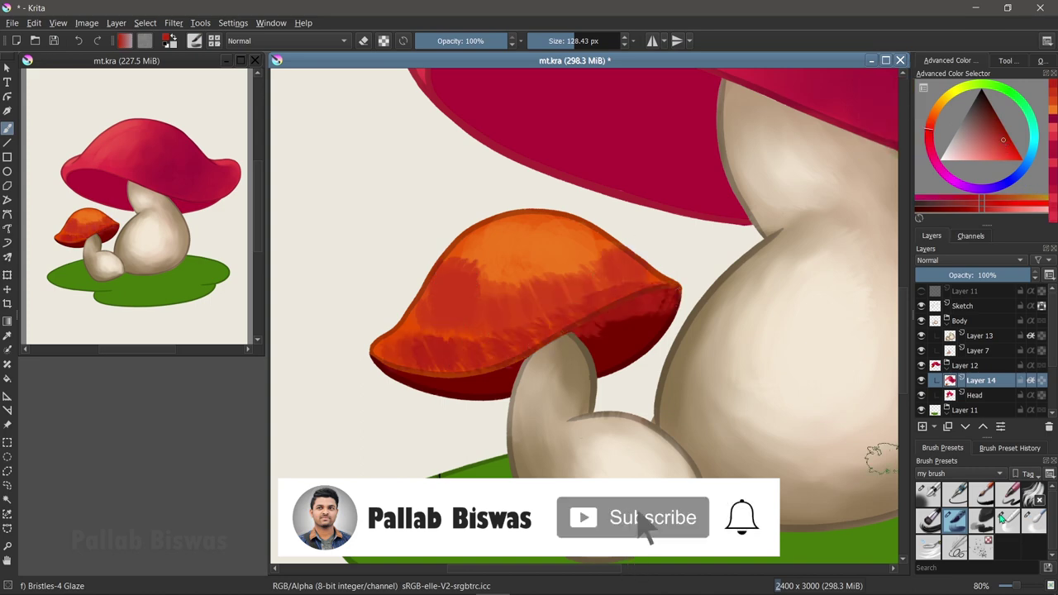
Smooth the orange cap's streaky strokes with Blender Basic.
{"action": "key", "text": "slash"}
{"action": "mouse_move", "coordinate": [420, 356]}
{"action": "left_mouse_down"}
{"action": "mouse_move", "coordinate": [578, 285]}
{"action": "mouse_move", "coordinate": [405, 364]}
{"action": "left_mouse_up"}
{"action": "left_click_drag", "start_coordinate": [645, 289], "coordinate": [541, 294]}
{"action": "key", "text": "slash"}
Glaze the cap darker red, then darken the stem edge beneath it with Ink-7 Brush Rough.
{"action": "mouse_move", "coordinate": [380, 364]}
{"action": "left_mouse_down"}
{"action": "mouse_move", "coordinate": [479, 347]}
{"action": "mouse_move", "coordinate": [653, 285]}
{"action": "left_mouse_up"}
{"action": "left_click", "coordinate": [1004, 522]}
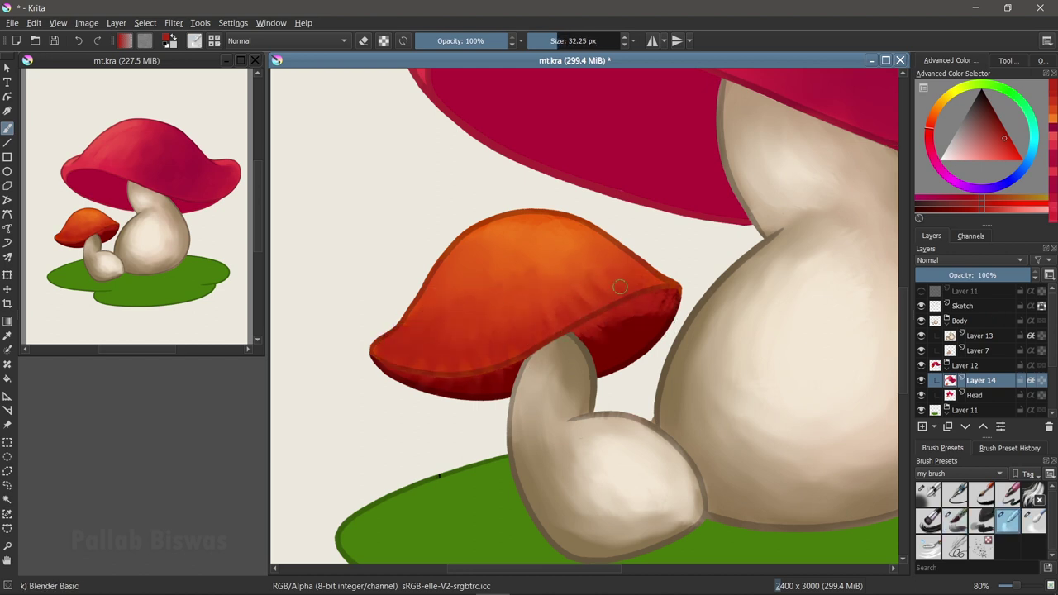
{"action": "key", "text": "slash"}
{"action": "left_click_drag", "start_coordinate": [610, 329], "coordinate": [593, 352]}
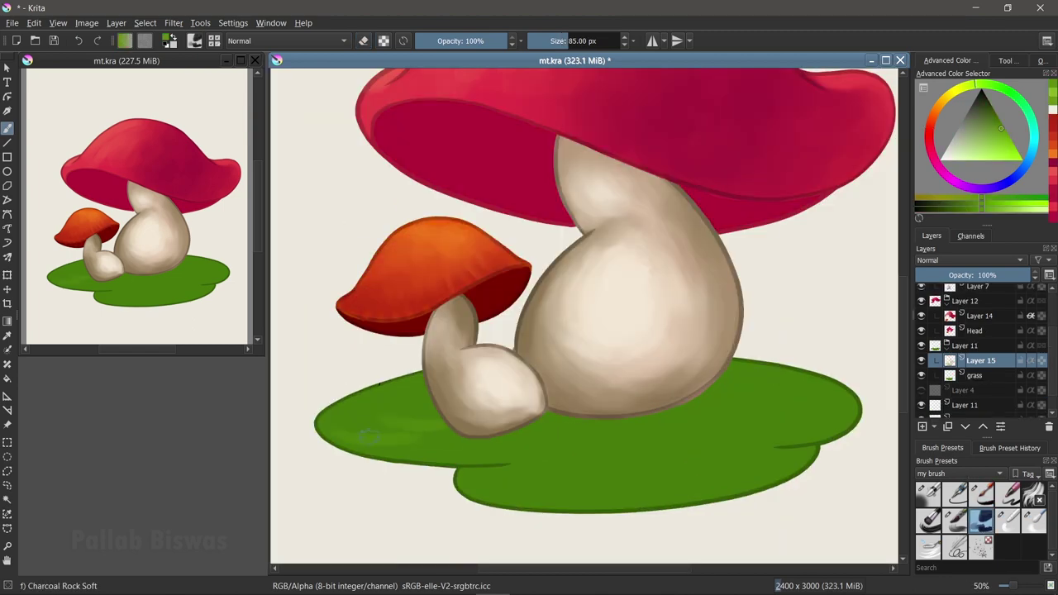
Paint lighter green horizontal streaks across the grass base.
{"action": "left_click_drag", "start_coordinate": [798, 386], "coordinate": [866, 423]}
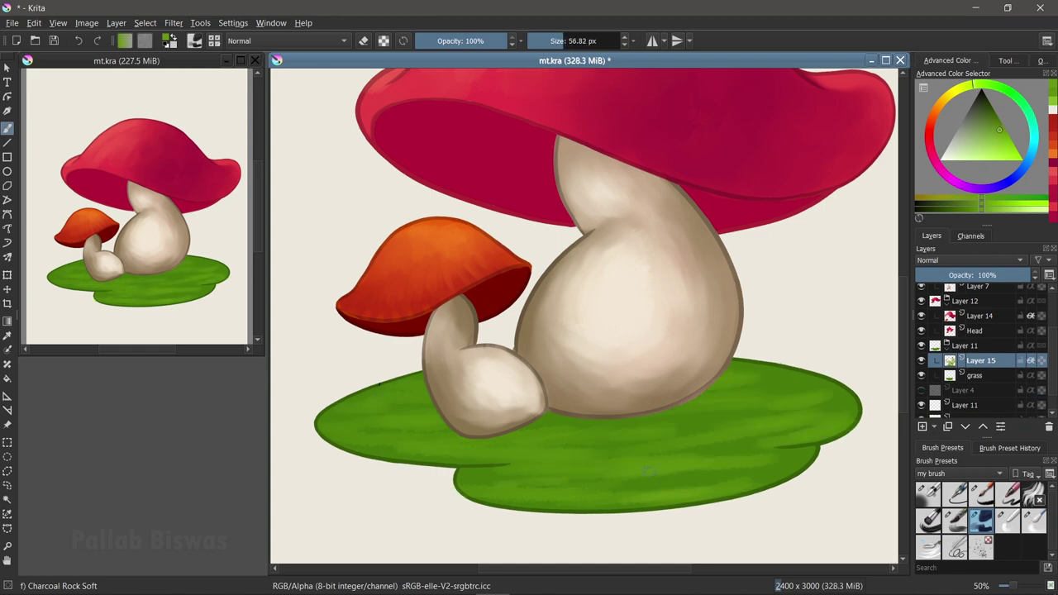
{"action": "left_click_drag", "start_coordinate": [649, 470], "coordinate": [430, 437]}
{"action": "left_click_drag", "start_coordinate": [537, 453], "coordinate": [700, 457]}
{"action": "mouse_move", "coordinate": [570, 441]}
{"action": "left_mouse_down"}
{"action": "mouse_move", "coordinate": [747, 446]}
{"action": "mouse_move", "coordinate": [437, 456]}
{"action": "mouse_move", "coordinate": [599, 501]}
{"action": "left_mouse_up"}
{"action": "left_click_drag", "start_coordinate": [512, 454], "coordinate": [665, 453]}
{"action": "left_click_drag", "start_coordinate": [578, 413], "coordinate": [835, 426]}
{"action": "left_click_drag", "start_coordinate": [727, 417], "coordinate": [846, 438]}
{"action": "left_click_drag", "start_coordinate": [462, 430], "coordinate": [318, 440]}
Sample darker greens from the grass and paint more streaks across it.
{"action": "left_click", "coordinate": [401, 484], "text": "ctrl"}
{"action": "mouse_move", "coordinate": [578, 459]}
{"action": "left_mouse_down"}
{"action": "mouse_move", "coordinate": [491, 466]}
{"action": "mouse_move", "coordinate": [826, 431]}
{"action": "mouse_move", "coordinate": [817, 437]}
{"action": "left_mouse_up"}
{"action": "left_click", "coordinate": [611, 508], "text": "ctrl"}
{"action": "left_click_drag", "start_coordinate": [541, 459], "coordinate": [447, 459]}
{"action": "mouse_move", "coordinate": [322, 434]}
{"action": "left_mouse_down"}
{"action": "mouse_move", "coordinate": [467, 461]}
{"action": "mouse_move", "coordinate": [855, 421]}
{"action": "left_mouse_up"}
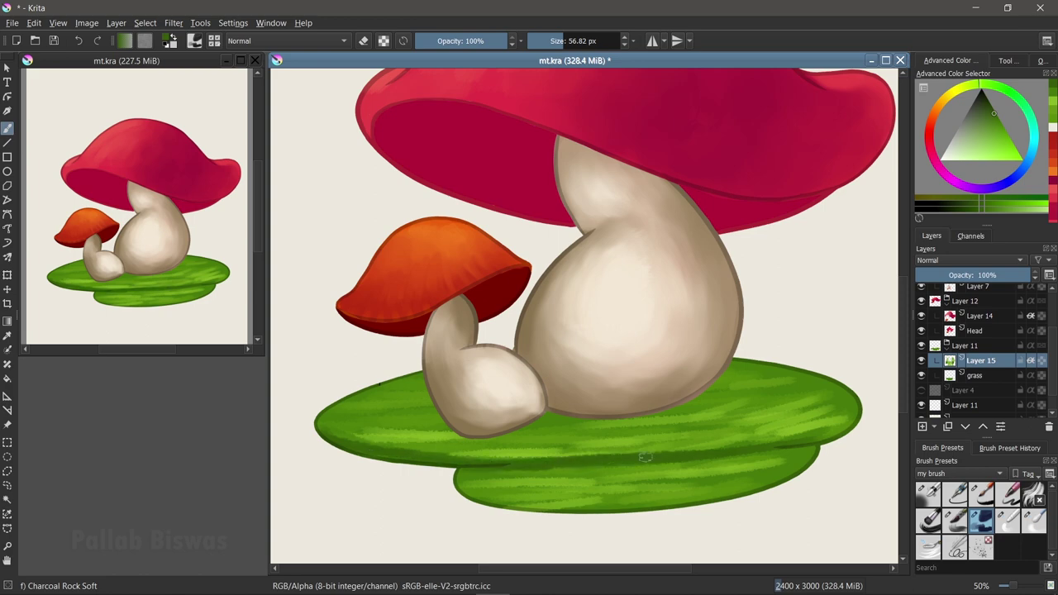
{"action": "left_click", "coordinate": [565, 479], "text": "ctrl"}
{"action": "left_click_drag", "start_coordinate": [484, 470], "coordinate": [626, 467]}
{"action": "left_click", "coordinate": [701, 479], "text": "ctrl"}
{"action": "left_click_drag", "start_coordinate": [507, 489], "coordinate": [797, 473]}
Add dark green streaks along the grass's lower and right areas.
{"action": "left_click", "coordinate": [748, 449], "text": "ctrl"}
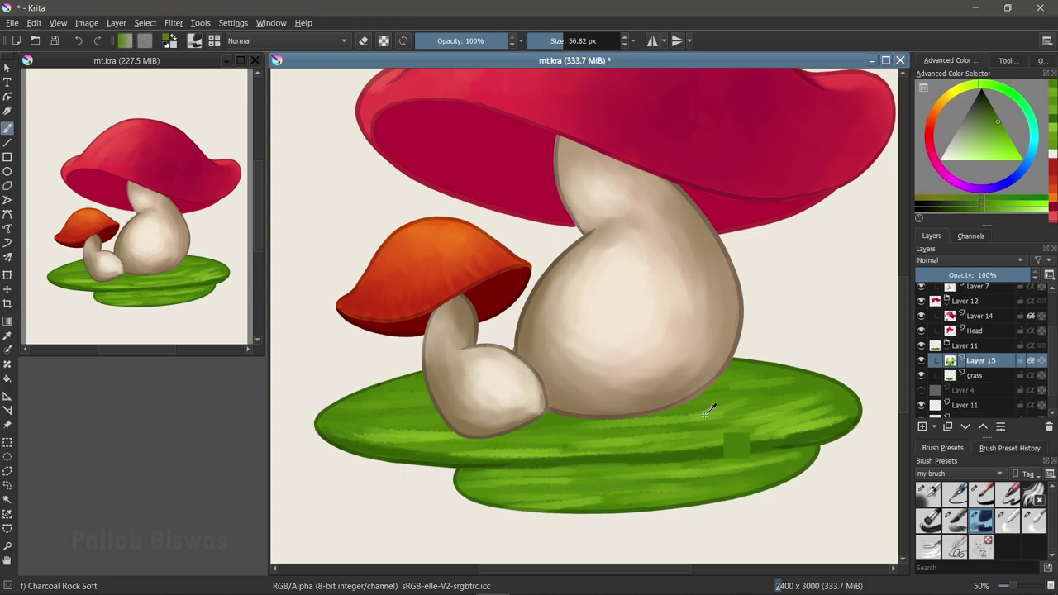
{"action": "left_click_drag", "start_coordinate": [748, 449], "coordinate": [446, 455]}
{"action": "left_click_drag", "start_coordinate": [594, 438], "coordinate": [851, 425]}
{"action": "left_click_drag", "start_coordinate": [760, 397], "coordinate": [835, 380]}
{"action": "left_click", "coordinate": [349, 444], "text": "ctrl"}
{"action": "mouse_move", "coordinate": [349, 445]}
{"action": "left_mouse_down"}
{"action": "mouse_move", "coordinate": [512, 456]}
{"action": "mouse_move", "coordinate": [701, 450]}
{"action": "left_mouse_up"}
{"action": "left_click_drag", "start_coordinate": [453, 496], "coordinate": [675, 494]}
{"action": "left_click_drag", "start_coordinate": [578, 491], "coordinate": [802, 472]}
{"action": "key", "text": "slash"}
{"action": "left_click", "coordinate": [751, 476], "text": "ctrl"}
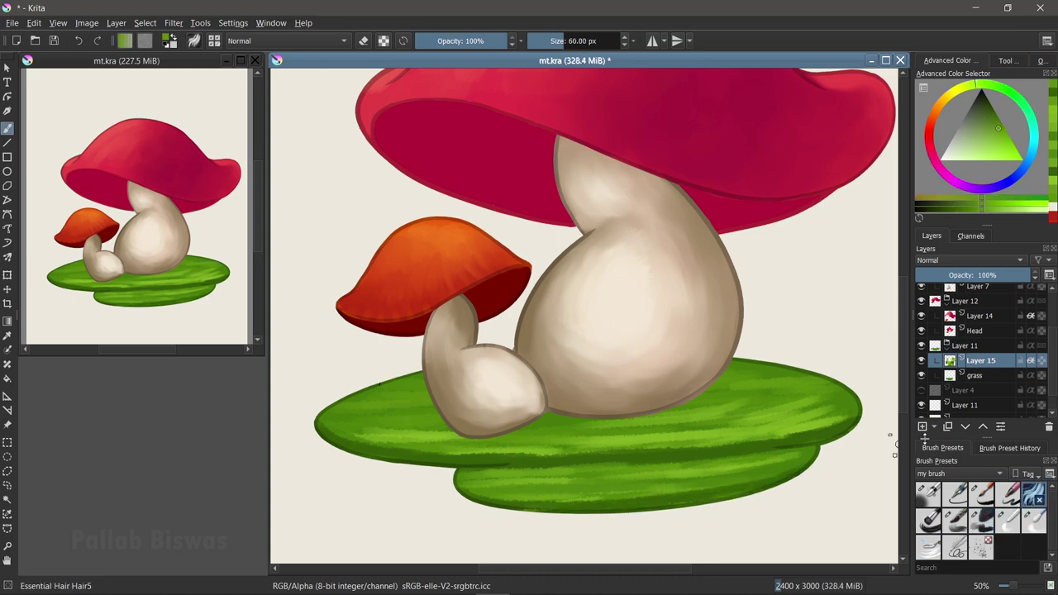
With a smaller Hair5 brush, paint short green blades on the left and under the stems.
{"action": "key", "text": "Insert"}
{"action": "left_click", "coordinate": [413, 434], "text": "ctrl"}
{"action": "left_click_drag", "start_coordinate": [411, 430], "coordinate": [434, 425]}
{"action": "left_click", "coordinate": [412, 442], "text": "ctrl"}
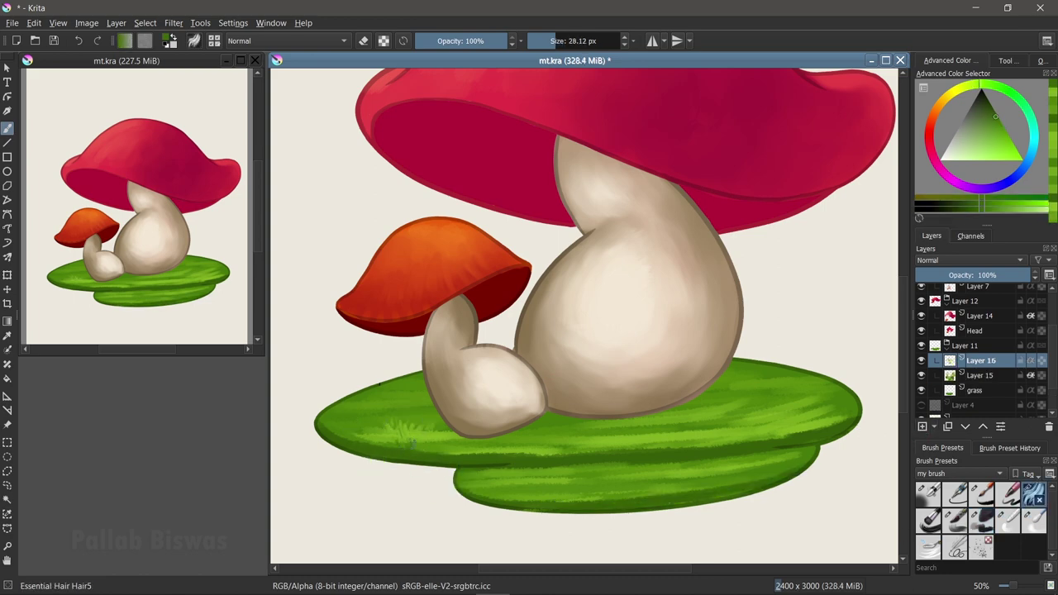
{"action": "left_click", "coordinate": [433, 446], "text": "ctrl"}
{"action": "left_click_drag", "start_coordinate": [372, 432], "coordinate": [413, 451]}
{"action": "left_click", "coordinate": [483, 444], "text": "ctrl"}
{"action": "left_click", "coordinate": [508, 475], "text": "ctrl"}
{"action": "mouse_move", "coordinate": [484, 446]}
{"action": "left_mouse_down"}
{"action": "mouse_move", "coordinate": [616, 423]}
{"action": "mouse_move", "coordinate": [636, 442]}
{"action": "mouse_move", "coordinate": [668, 437]}
{"action": "left_mouse_up"}
Dab and flick lighter green grass blades across the grass's right side.
{"action": "left_click", "coordinate": [537, 438], "text": "ctrl"}
{"action": "left_click", "coordinate": [649, 434], "text": "ctrl"}
{"action": "left_click", "coordinate": [626, 435], "text": "ctrl"}
{"action": "left_click", "coordinate": [743, 459], "text": "ctrl"}
{"action": "left_click", "coordinate": [785, 430], "text": "ctrl"}
{"action": "left_click_drag", "start_coordinate": [793, 425], "coordinate": [839, 415]}
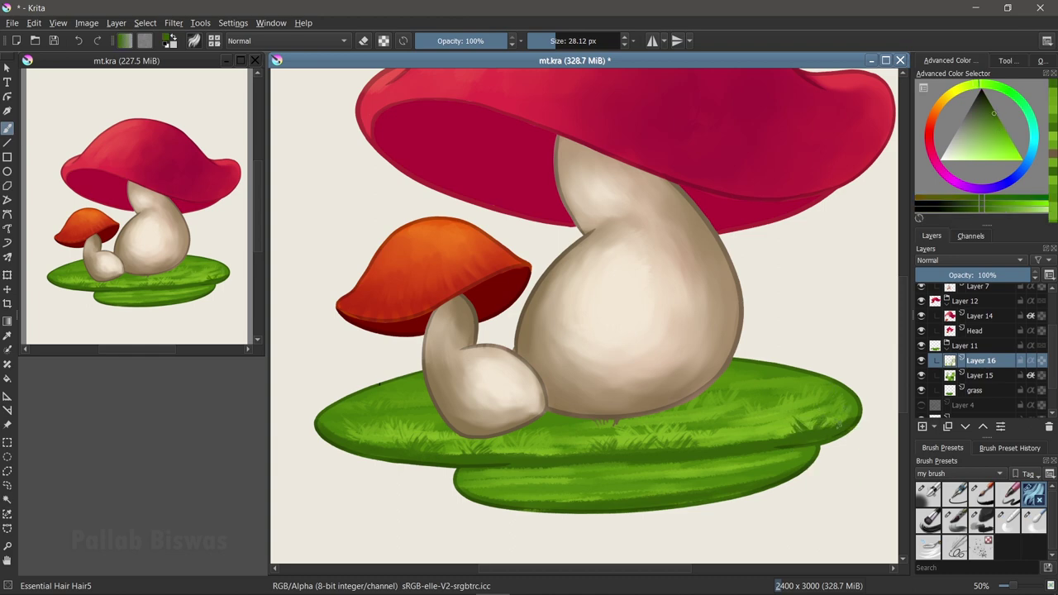
{"action": "left_click", "coordinate": [492, 488], "text": "ctrl"}
{"action": "left_click", "coordinate": [541, 500], "text": "ctrl"}
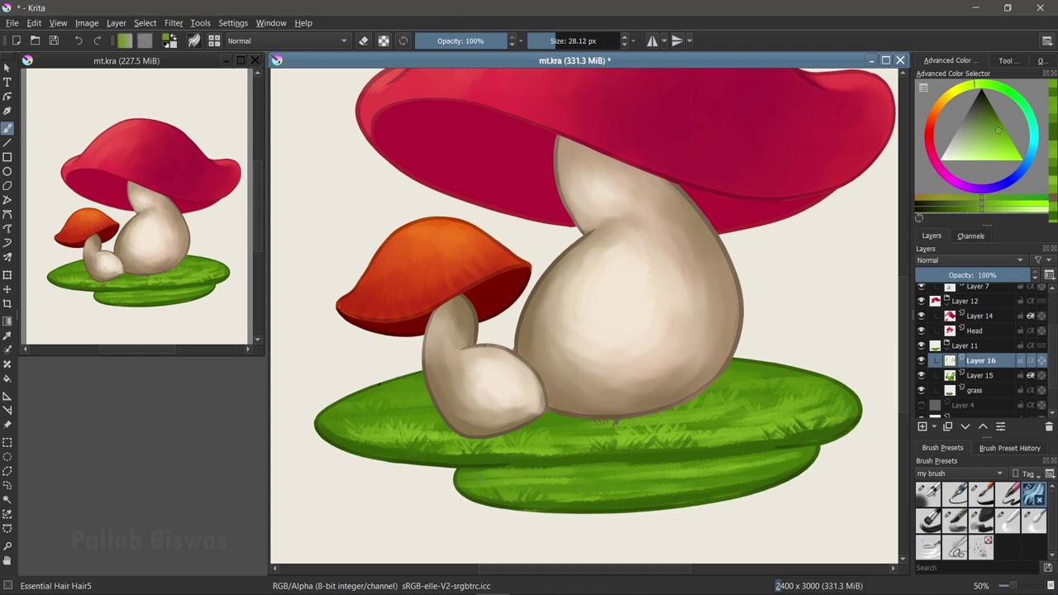
{"action": "left_click", "coordinate": [725, 471], "text": "ctrl"}
{"action": "left_click_drag", "start_coordinate": [743, 417], "coordinate": [826, 397]}
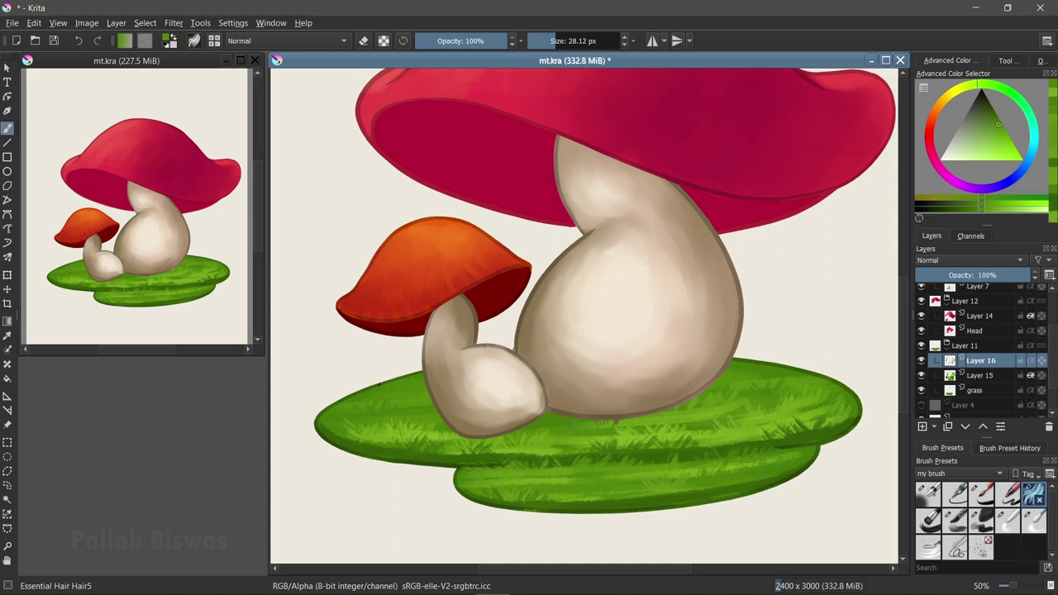
{"action": "scroll", "coordinate": [642, 449], "scroll_direction": "down", "scroll_amount": 3}
On Layer 14, texture the small cap's upper left with Charcoal Rock Soft in orange and red.
{"action": "left_click", "coordinate": [557, 467], "text": "ctrl"}
{"action": "scroll", "coordinate": [667, 427], "scroll_direction": "up", "scroll_amount": 2}
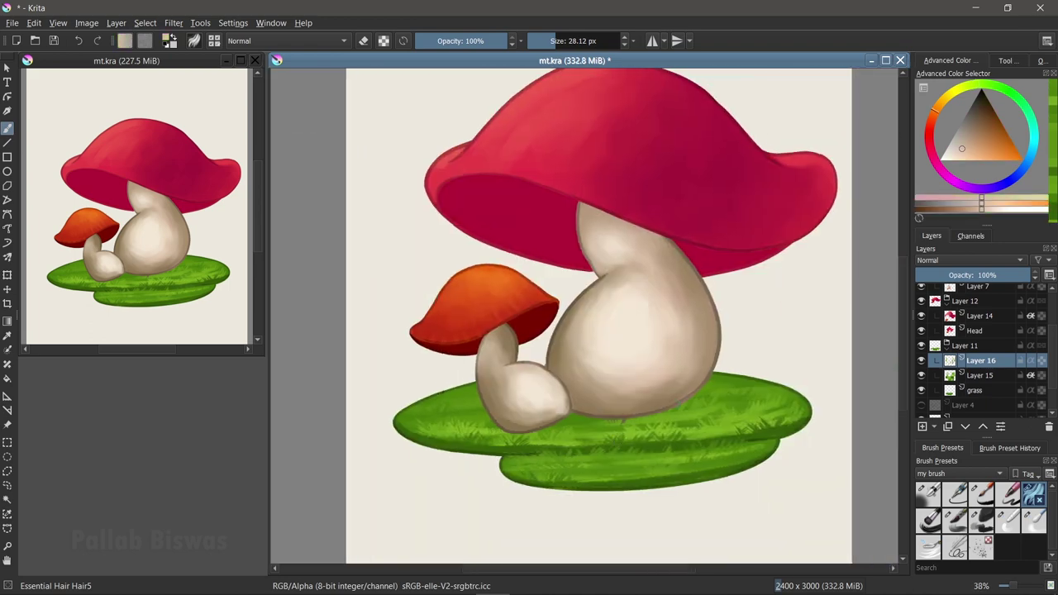
{"action": "left_click", "coordinate": [981, 519]}
{"action": "scroll", "coordinate": [413, 334], "scroll_direction": "up", "scroll_amount": 2}
{"action": "left_click", "coordinate": [413, 335], "text": "ctrl"}
{"action": "scroll", "coordinate": [413, 335], "scroll_direction": "down", "scroll_amount": 2}
{"action": "mouse_move", "coordinate": [412, 334]}
{"action": "left_mouse_down"}
{"action": "mouse_move", "coordinate": [396, 351]}
{"action": "mouse_move", "coordinate": [433, 318]}
{"action": "left_mouse_up"}
{"action": "left_click_drag", "start_coordinate": [383, 361], "coordinate": [426, 340]}
Lower brush opacity to 55% and add more sampled orange and red texture to the small cap.
{"action": "left_click", "coordinate": [496, 347], "text": "ctrl"}
{"action": "left_click_drag", "start_coordinate": [512, 313], "coordinate": [461, 348]}
{"action": "left_click", "coordinate": [446, 331], "text": "ctrl"}
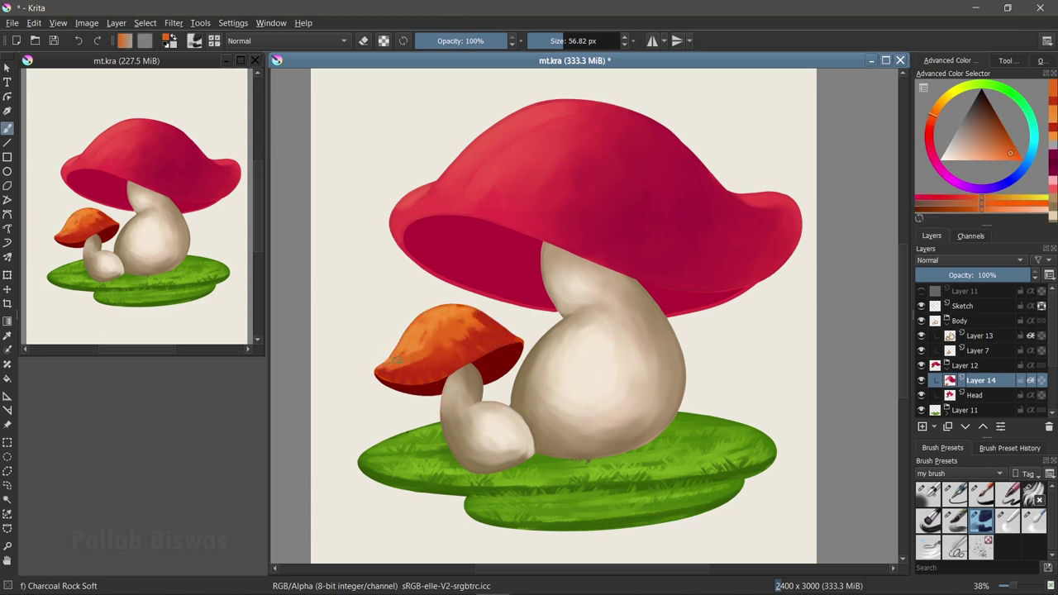
{"action": "left_click", "coordinate": [496, 313], "text": "ctrl"}
{"action": "left_click", "coordinate": [505, 351], "text": "ctrl"}
{"action": "left_click_drag", "start_coordinate": [514, 40], "coordinate": [470, 41]}
{"action": "left_click", "coordinate": [462, 330], "text": "ctrl"}
{"action": "left_click", "coordinate": [443, 316], "text": "ctrl"}
{"action": "left_click_drag", "start_coordinate": [409, 340], "coordinate": [421, 363]}
{"action": "left_click", "coordinate": [462, 347], "text": "ctrl"}
{"action": "left_click", "coordinate": [499, 335], "text": "ctrl"}
Blend the small cap, then shade darker patches on the big red cap with a 135 px brush.
{"action": "key", "text": "slash"}
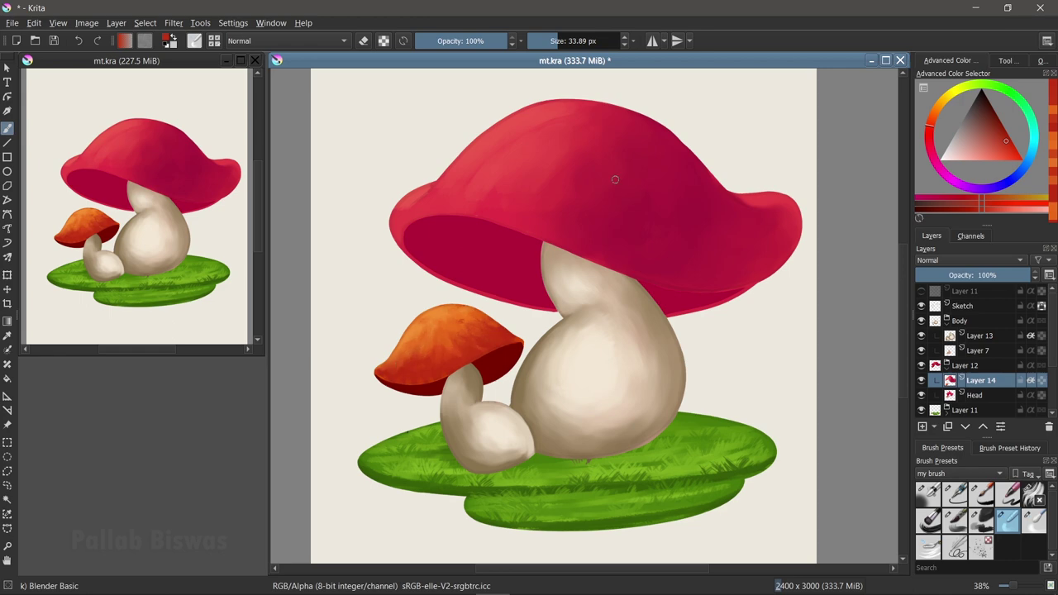
{"action": "key", "text": "slash"}
{"action": "left_click", "coordinate": [650, 224], "text": "ctrl"}
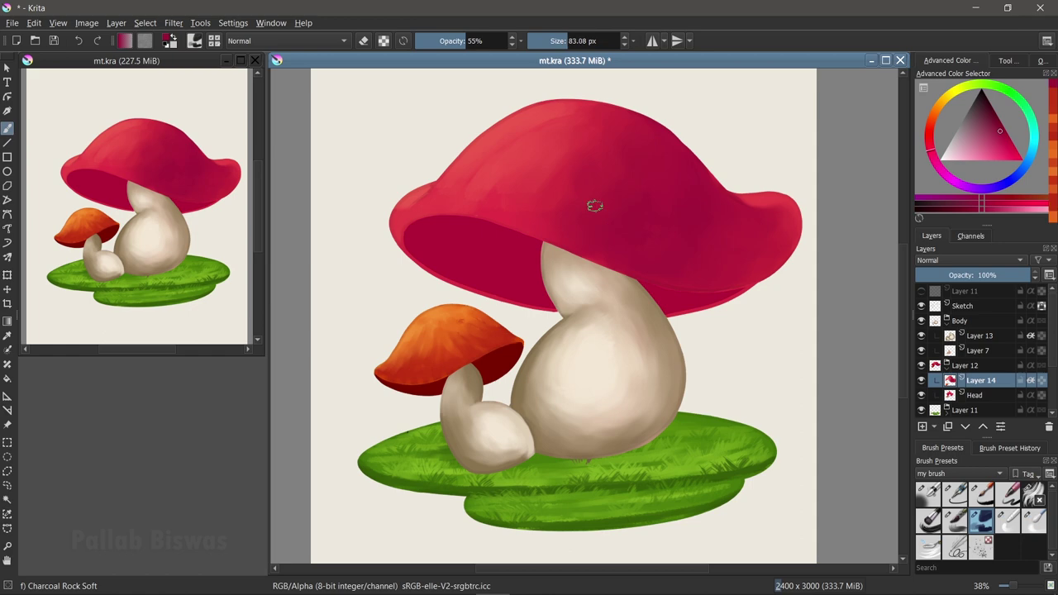
{"action": "left_click_drag", "start_coordinate": [669, 175], "coordinate": [685, 168], "text": "shift"}
{"action": "left_click_drag", "start_coordinate": [567, 217], "coordinate": [549, 202]}
{"action": "left_click", "coordinate": [671, 202], "text": "ctrl"}
{"action": "left_click", "coordinate": [663, 232], "text": "ctrl"}
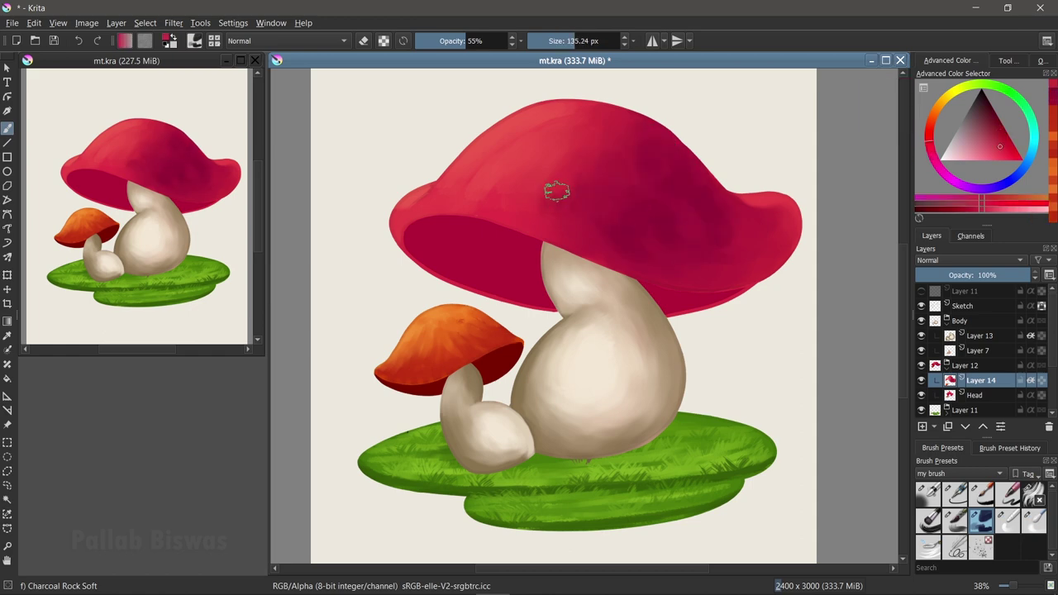
Blend the red cap's new shading with Blender Basic.
{"action": "key", "text": "slash"}
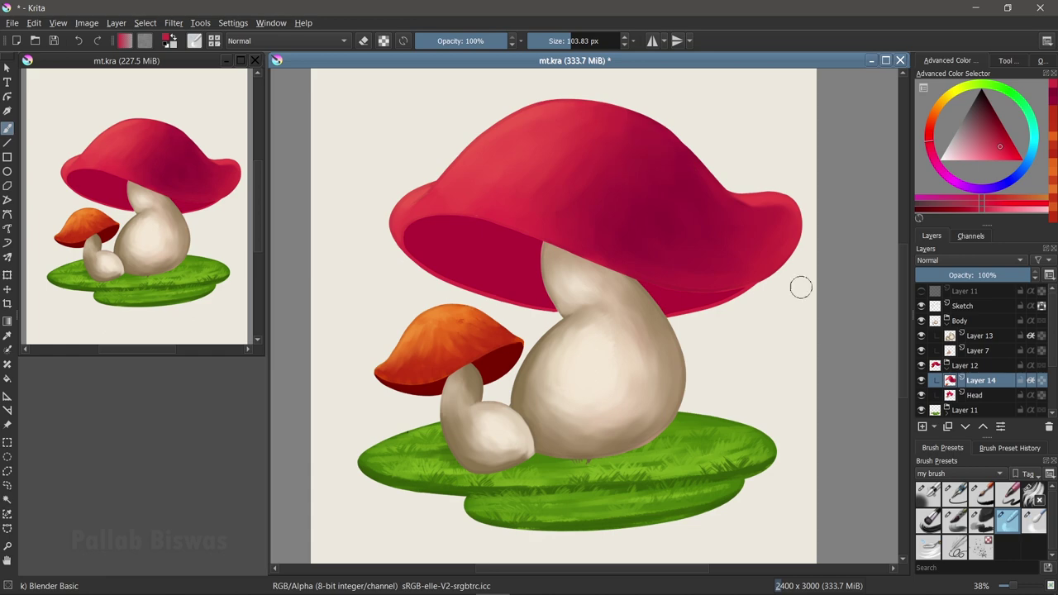
{"action": "left_click", "coordinate": [595, 213], "text": "ctrl"}
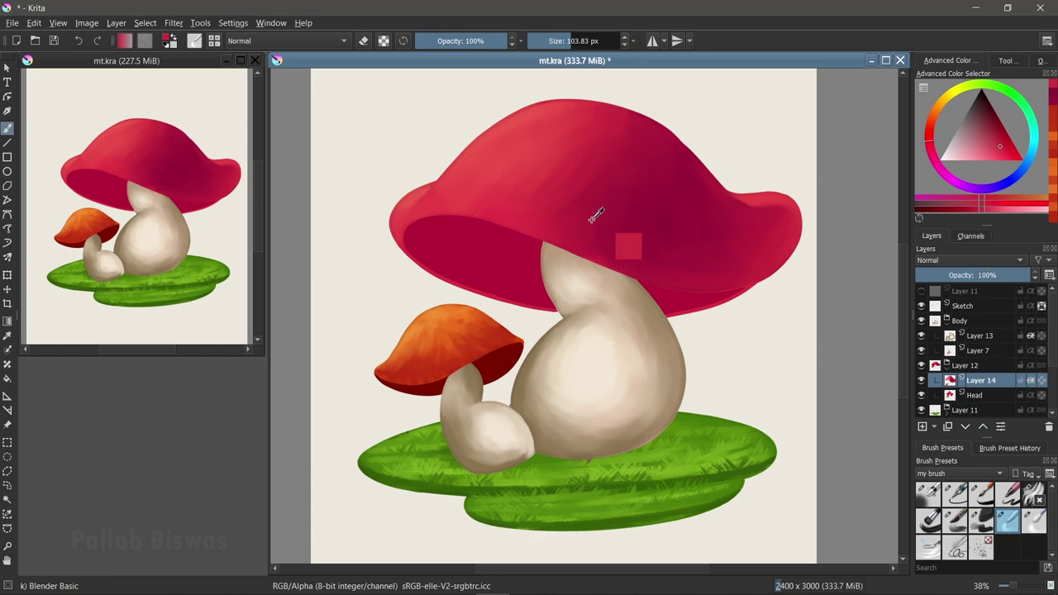
{"action": "key", "text": "slash"}
{"action": "scroll", "coordinate": [463, 274], "scroll_direction": "up", "scroll_amount": 1}
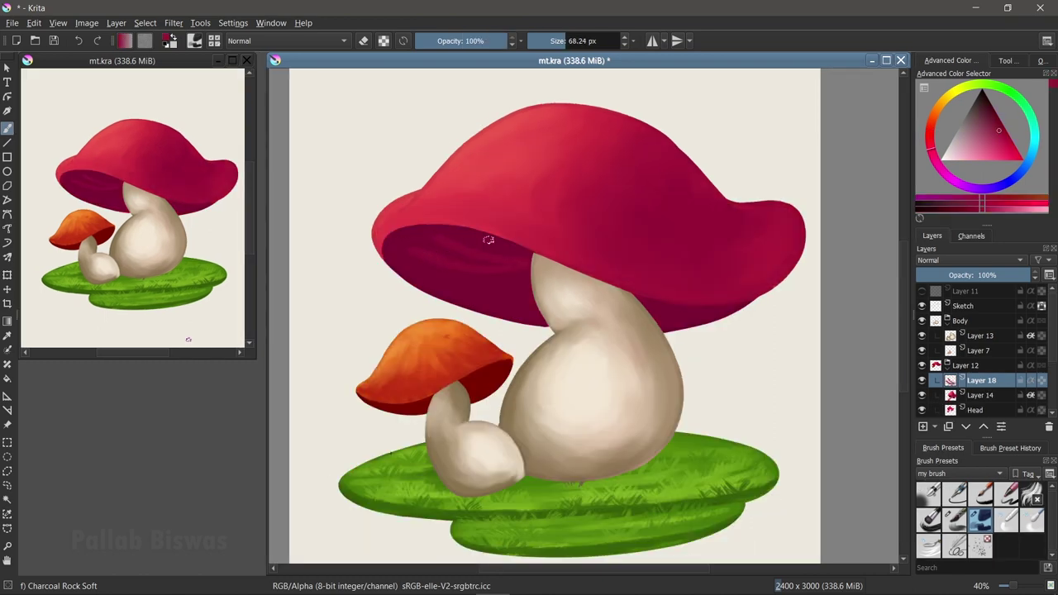
On a new layer, paint a crimson gill stroke along the big cap's lower edge with a smaller brush.
{"action": "key", "text": "bracketleft"}
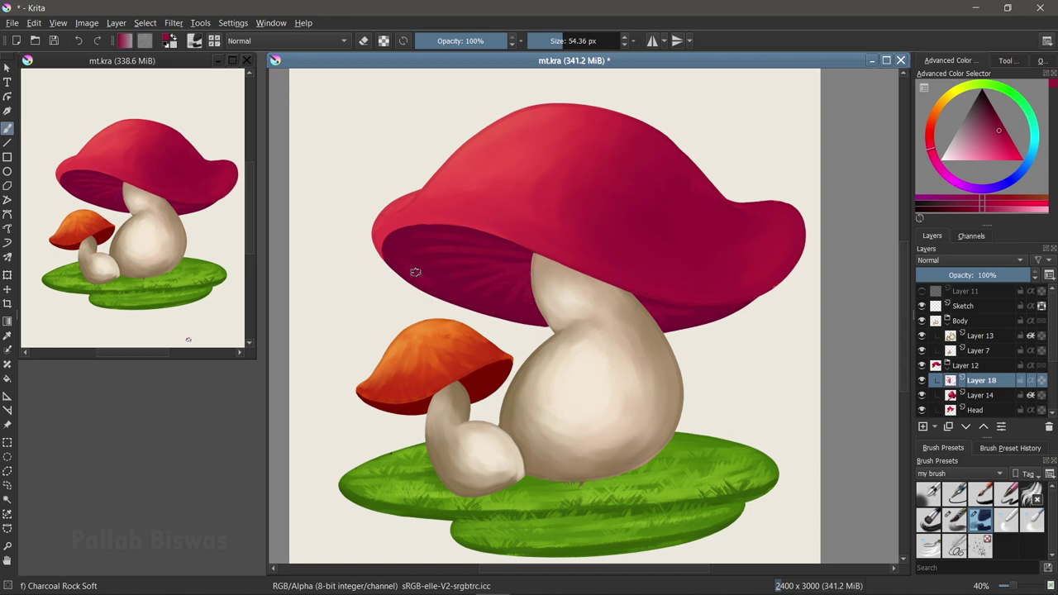
{"action": "key", "text": "bracketleft"}
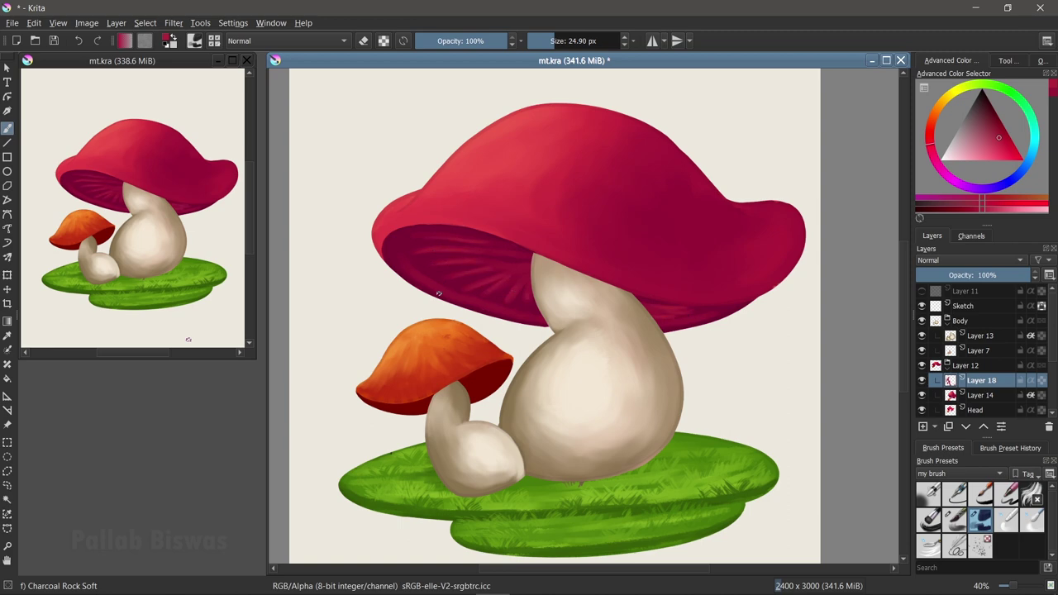
{"action": "key", "text": "k"}
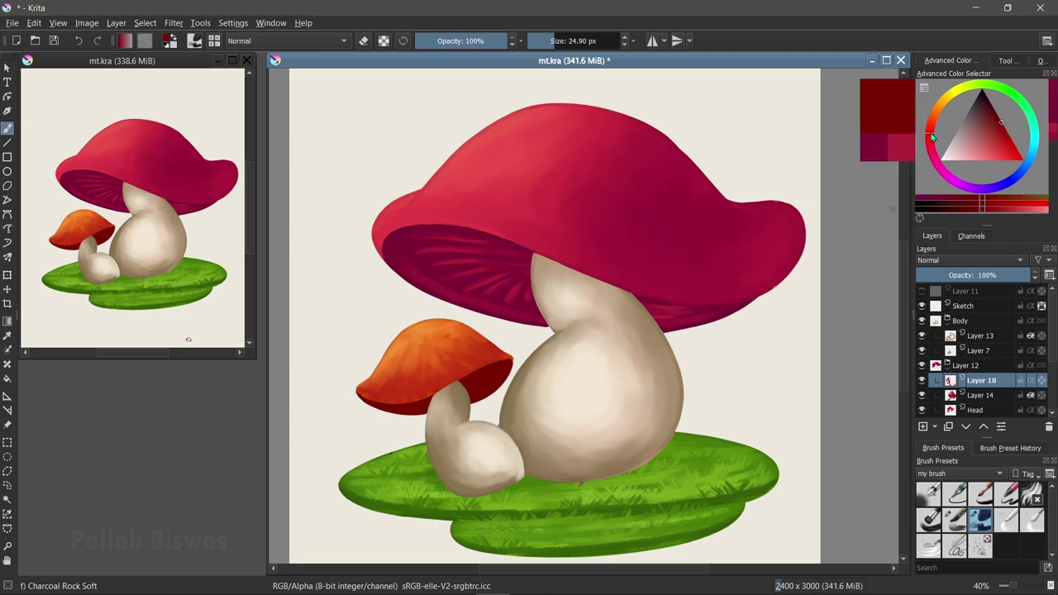
{"action": "left_click", "coordinate": [486, 378], "text": "ctrl"}
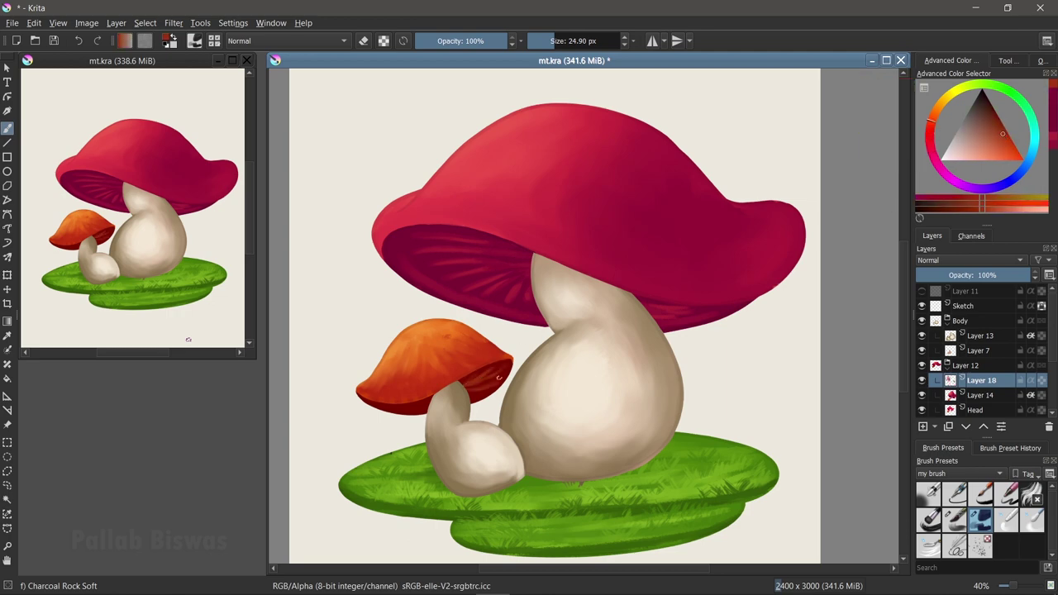
{"action": "key", "text": "Insert"}
{"action": "left_click", "coordinate": [418, 216], "text": "ctrl"}
{"action": "key", "text": "bracketright"}
{"action": "left_click", "coordinate": [563, 253], "text": "ctrl"}
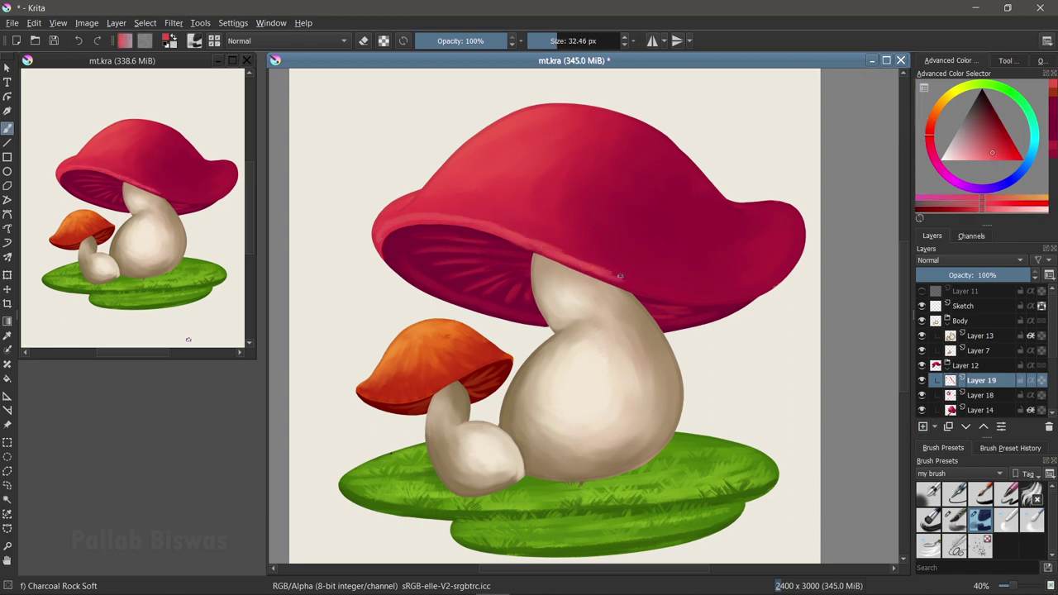
{"action": "mouse_move", "coordinate": [640, 290]}
{"action": "left_mouse_down"}
{"action": "mouse_move", "coordinate": [731, 296]}
{"action": "mouse_move", "coordinate": [791, 251]}
{"action": "left_mouse_up"}
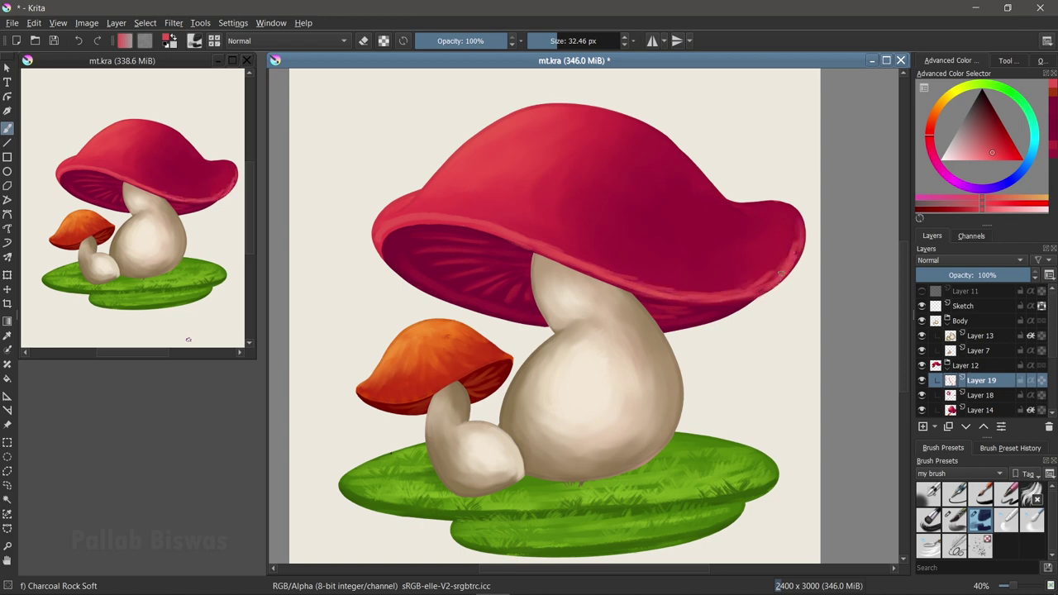
Paint a light pink highlight along the big cap's rim and smooth it with Blender Basic.
{"action": "left_click", "coordinate": [987, 154]}
{"action": "left_click_drag", "start_coordinate": [378, 231], "coordinate": [635, 278]}
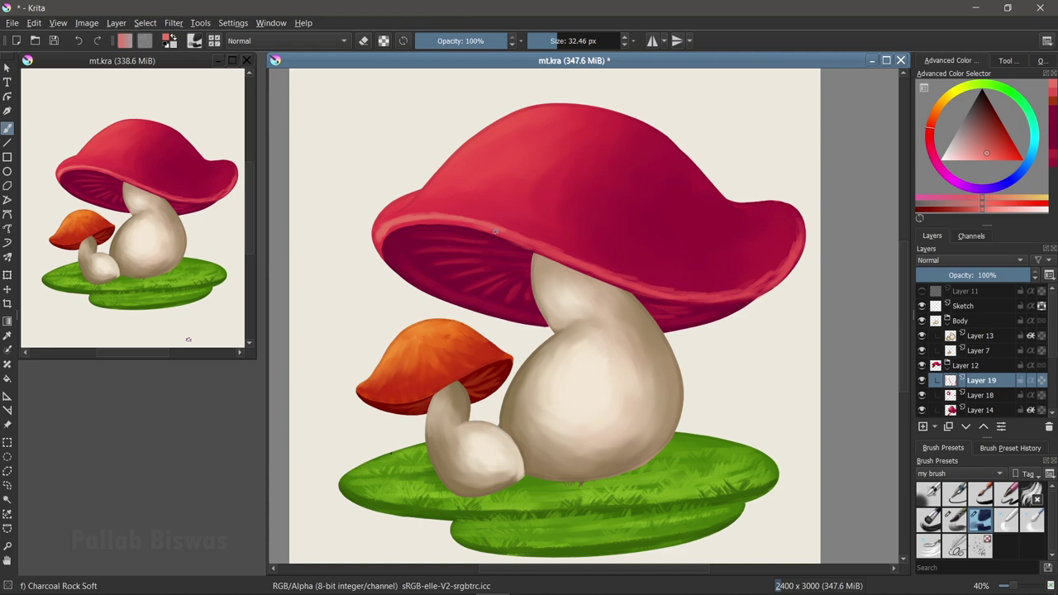
{"action": "key", "text": "slash"}
{"action": "left_click_drag", "start_coordinate": [810, 416], "coordinate": [391, 364]}
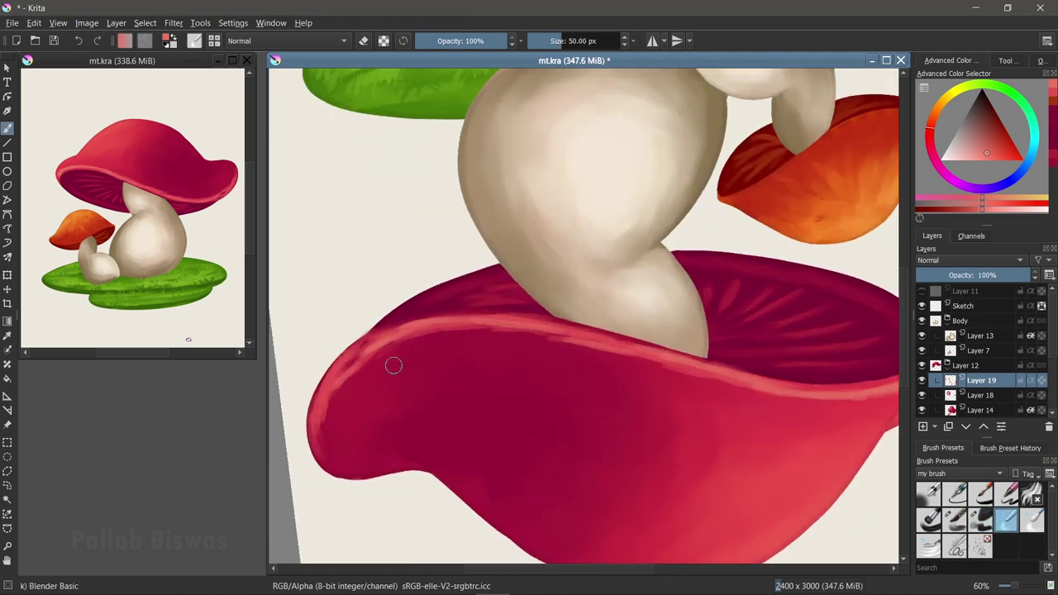
{"action": "mouse_move", "coordinate": [345, 418]}
{"action": "left_mouse_down"}
{"action": "mouse_move", "coordinate": [686, 312]}
{"action": "mouse_move", "coordinate": [648, 304]}
{"action": "left_mouse_up"}
{"action": "key", "text": "4"}
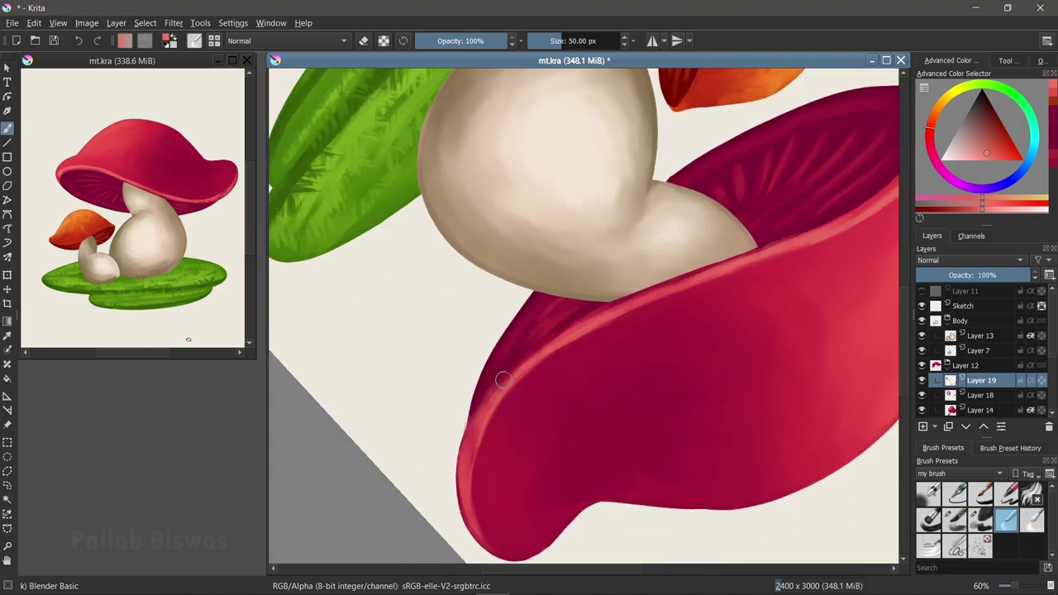
{"action": "key", "text": "4"}
{"action": "key", "text": "5"}
{"action": "key", "text": "2"}
{"action": "scroll", "coordinate": [878, 364], "scroll_direction": "up", "scroll_amount": 2}
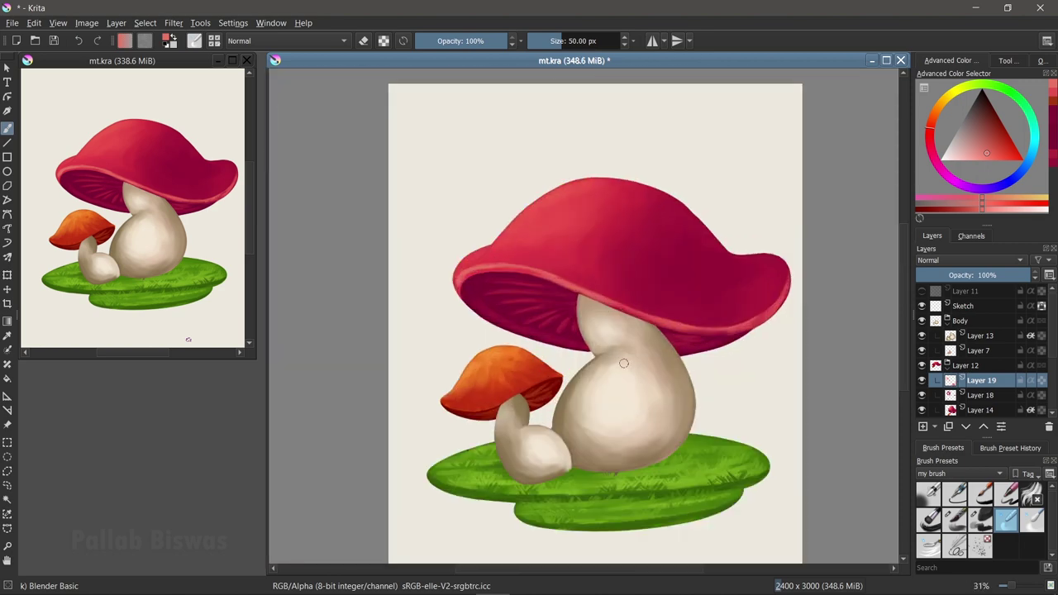
{"action": "scroll", "coordinate": [877, 363], "scroll_direction": "up", "scroll_amount": 2}
Airbrush a light orange rim light on the small cap at about 13 px, and set the new layer to Multiply.
{"action": "key", "text": "slash"}
{"action": "left_click", "coordinate": [437, 328], "text": "ctrl"}
{"action": "key", "text": "bracketleft"}
{"action": "key", "text": "bracketleft"}
{"action": "key", "text": "bracketleft"}
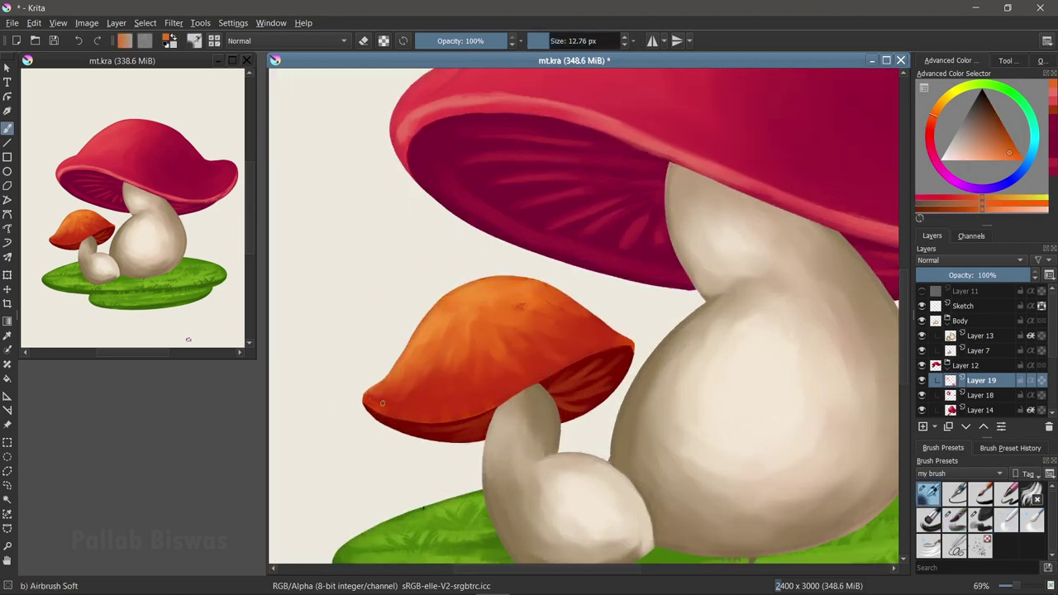
{"action": "mouse_move", "coordinate": [386, 408]}
{"action": "left_mouse_down"}
{"action": "mouse_move", "coordinate": [508, 391]}
{"action": "mouse_move", "coordinate": [592, 346]}
{"action": "left_mouse_up"}
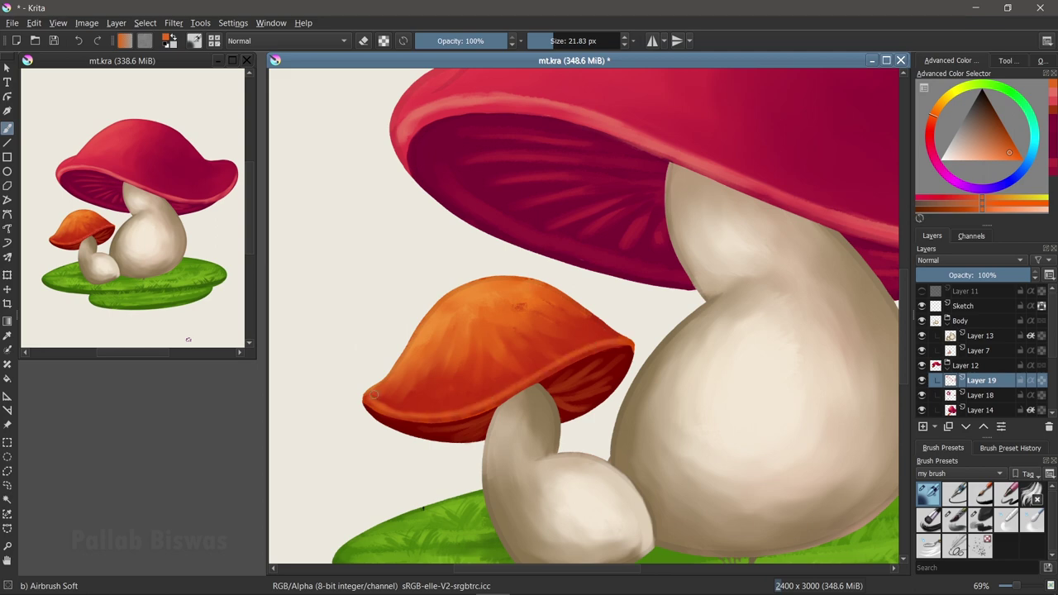
{"action": "scroll", "coordinate": [524, 364], "scroll_direction": "down", "scroll_amount": 3}
{"action": "left_click", "coordinate": [951, 263]}
{"action": "left_click", "coordinate": [933, 364]}
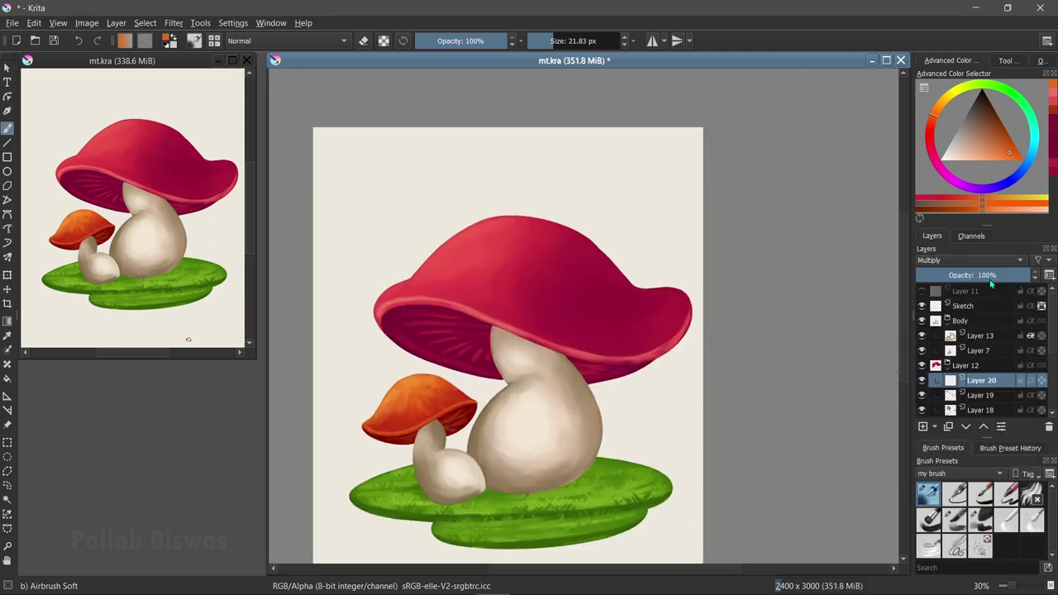
Set the layer blending to Overlay and switch to the Ink-7 Brush Rough preset, undoing a test stroke.
{"action": "scroll", "coordinate": [977, 263], "scroll_direction": "down", "scroll_amount": 2}
{"action": "left_click", "coordinate": [980, 493]}
{"action": "left_click", "coordinate": [498, 276], "text": "ctrl"}
{"action": "left_click_drag", "start_coordinate": [512, 231], "coordinate": [433, 286]}
{"action": "key", "text": "ctrl+z"}
Dab pale pink spots on the red cap, tweak the spot colour, and lighten the stem's centre.
{"action": "left_click", "coordinate": [431, 273]}
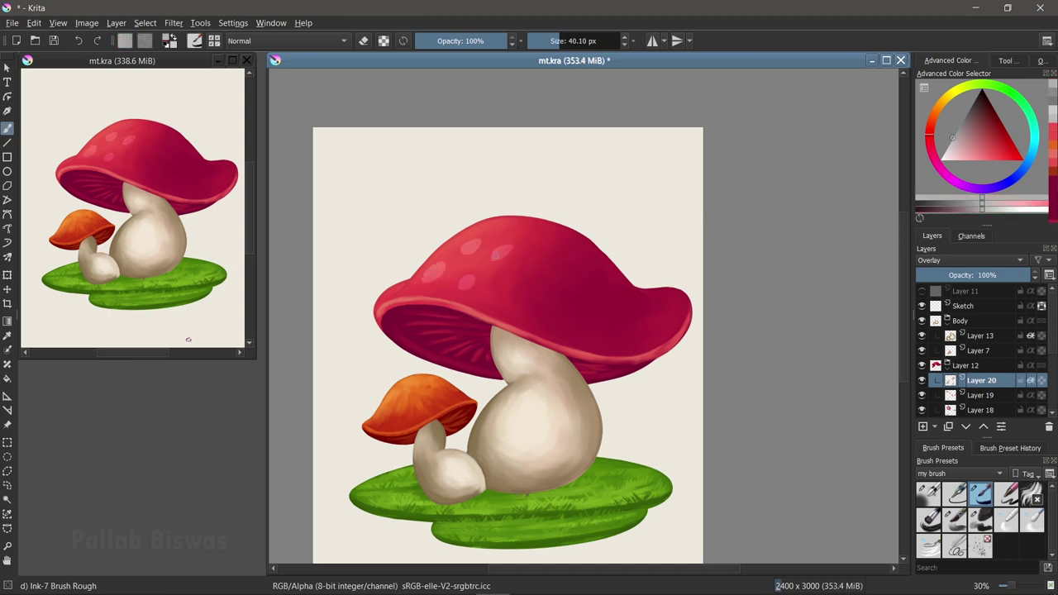
{"action": "left_click_drag", "start_coordinate": [482, 226], "coordinate": [507, 222]}
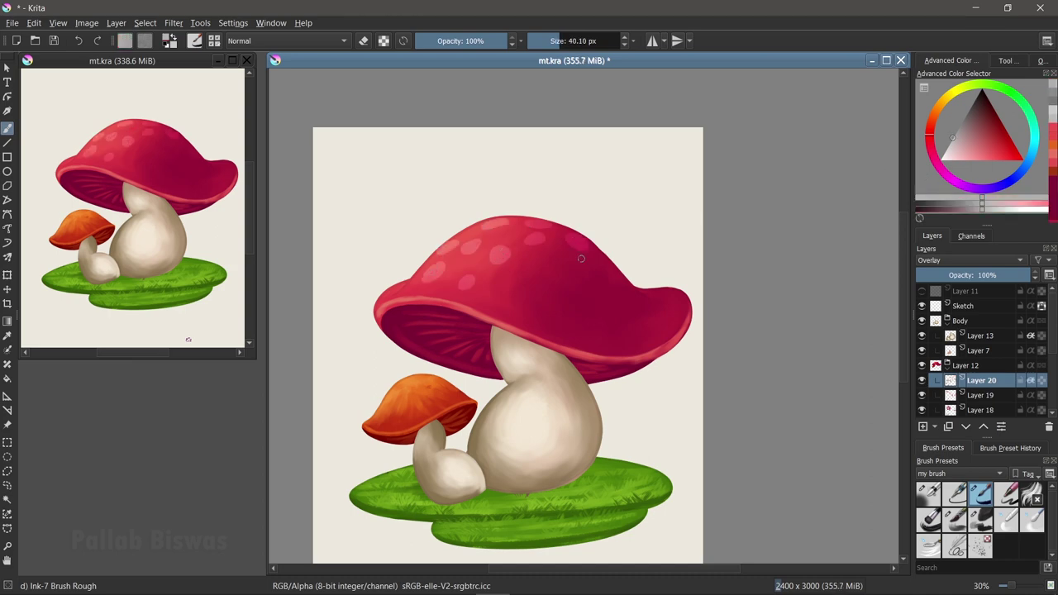
{"action": "left_click", "coordinate": [537, 271]}
{"action": "left_click", "coordinate": [516, 299]}
{"action": "left_click", "coordinate": [578, 298]}
{"action": "left_click", "coordinate": [584, 275]}
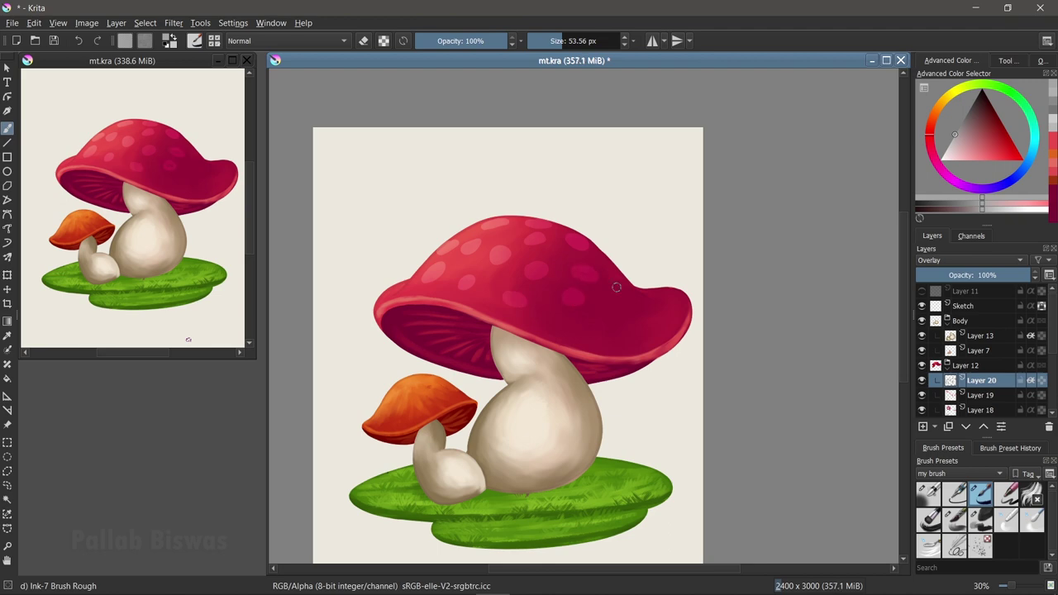
{"action": "key", "text": "ctrl+z"}
{"action": "key", "text": "ctrl+z"}
{"action": "left_click", "coordinate": [956, 130]}
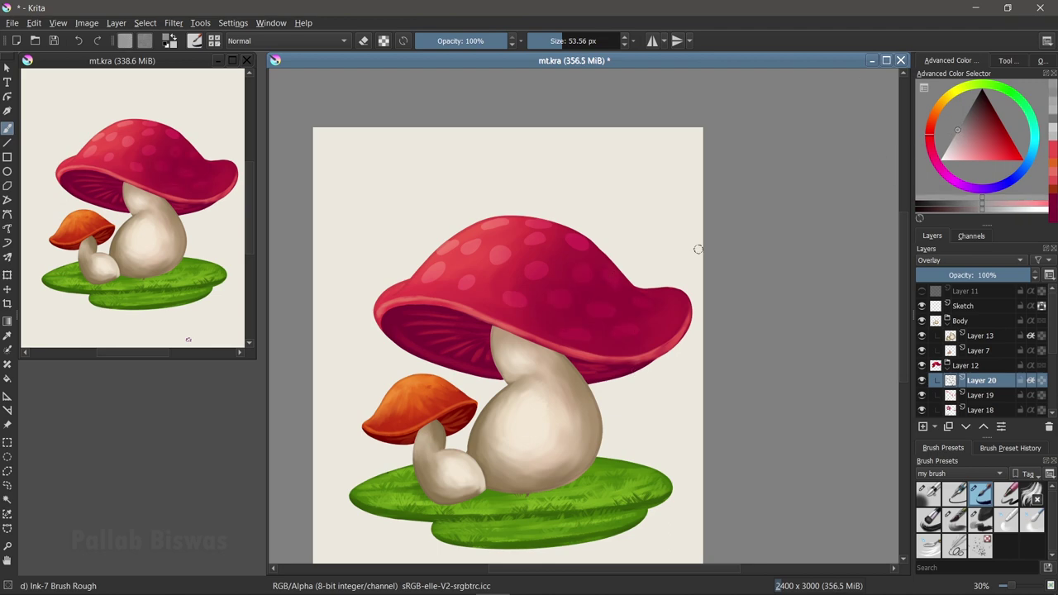
{"action": "scroll", "coordinate": [698, 249], "scroll_direction": "up", "scroll_amount": 2}
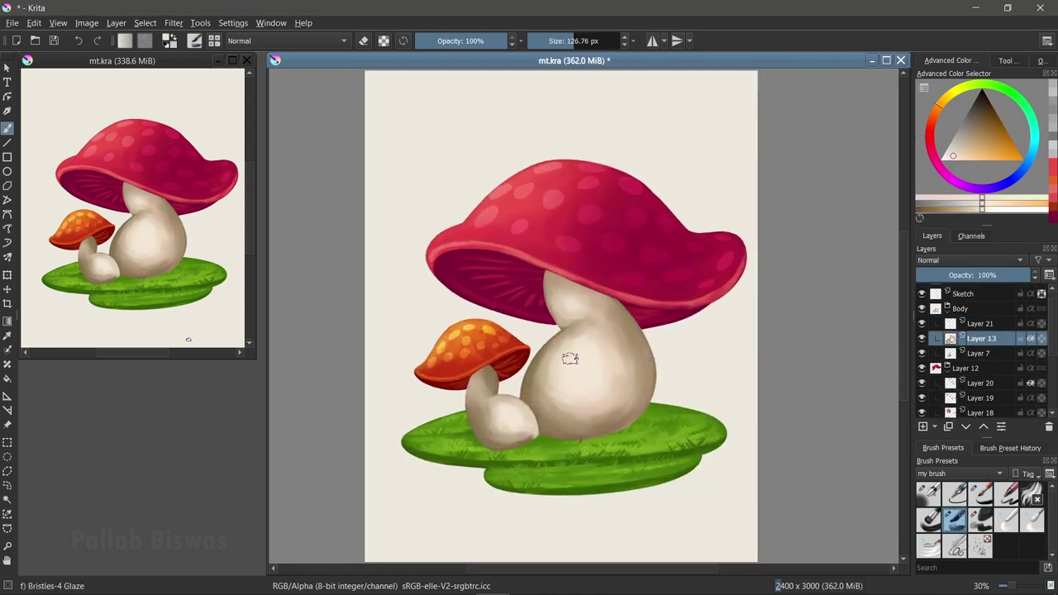
{"action": "left_click_drag", "start_coordinate": [569, 358], "coordinate": [537, 409]}
Lighten both mushroom stems and blend their edges with Blender Basic.
{"action": "left_click_drag", "start_coordinate": [632, 409], "coordinate": [618, 313]}
{"action": "left_click", "coordinate": [598, 405], "text": "ctrl"}
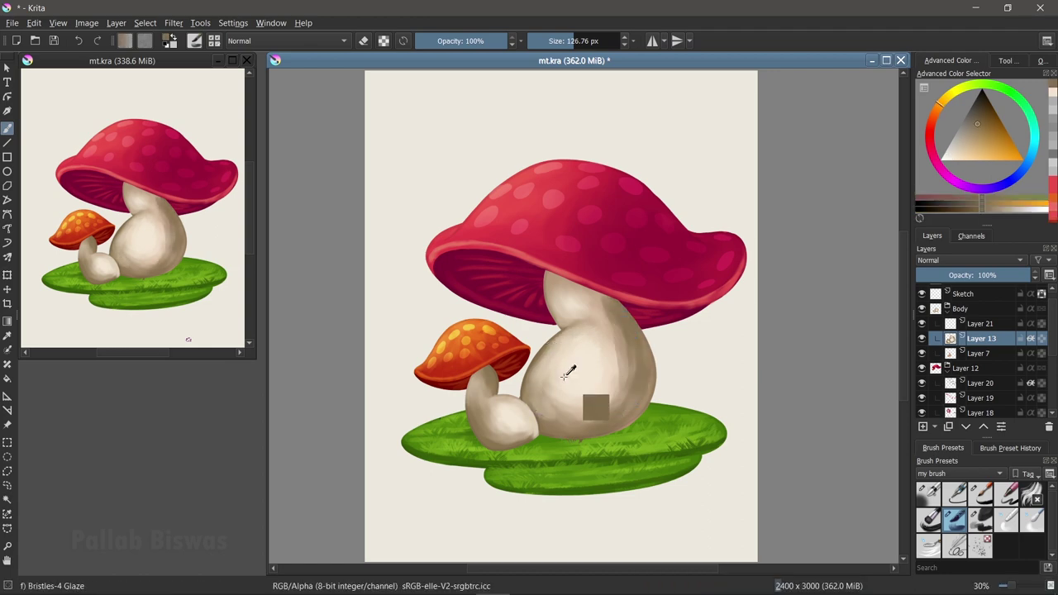
{"action": "left_click_drag", "start_coordinate": [636, 347], "coordinate": [644, 425]}
{"action": "left_click_drag", "start_coordinate": [461, 378], "coordinate": [496, 450]}
{"action": "key", "text": "slash"}
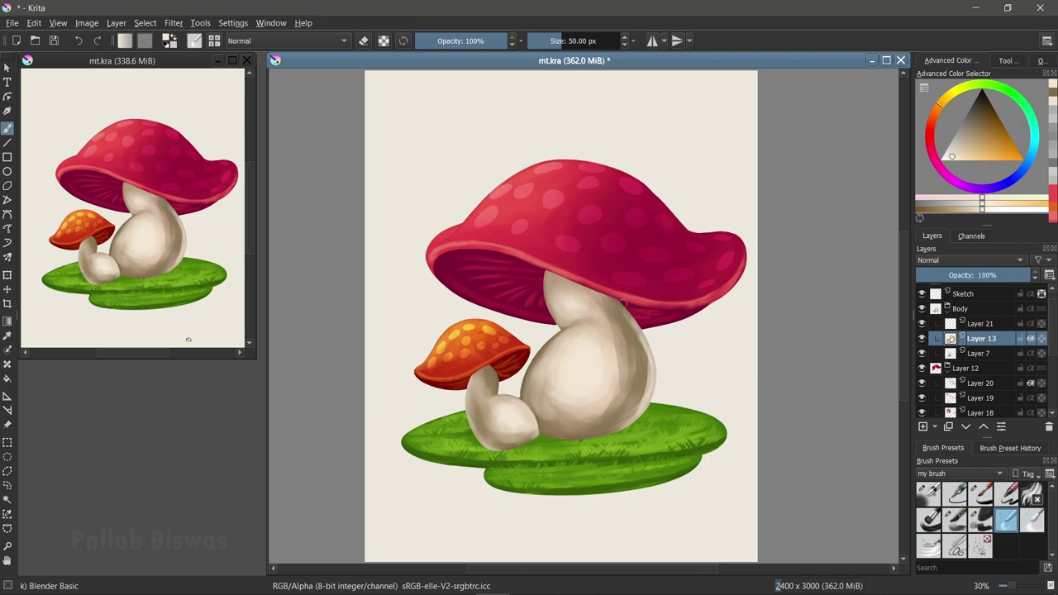
{"action": "left_click_drag", "start_coordinate": [649, 365], "coordinate": [642, 396]}
{"action": "left_click_drag", "start_coordinate": [613, 345], "coordinate": [635, 392]}
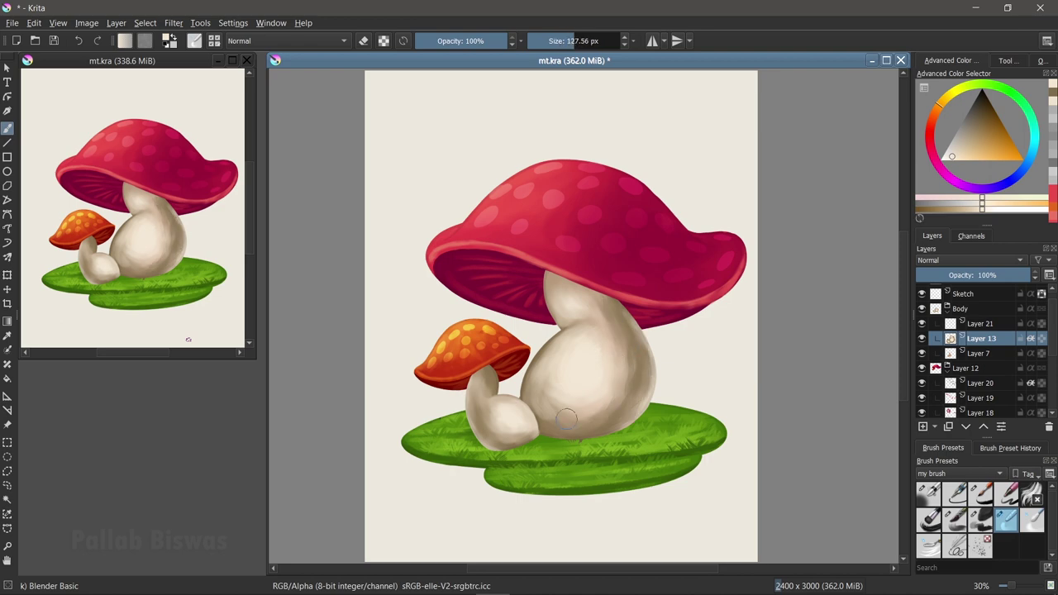
{"action": "mouse_move", "coordinate": [548, 372]}
{"action": "left_mouse_down"}
{"action": "mouse_move", "coordinate": [562, 380]}
{"action": "mouse_move", "coordinate": [590, 309]}
{"action": "left_mouse_up"}
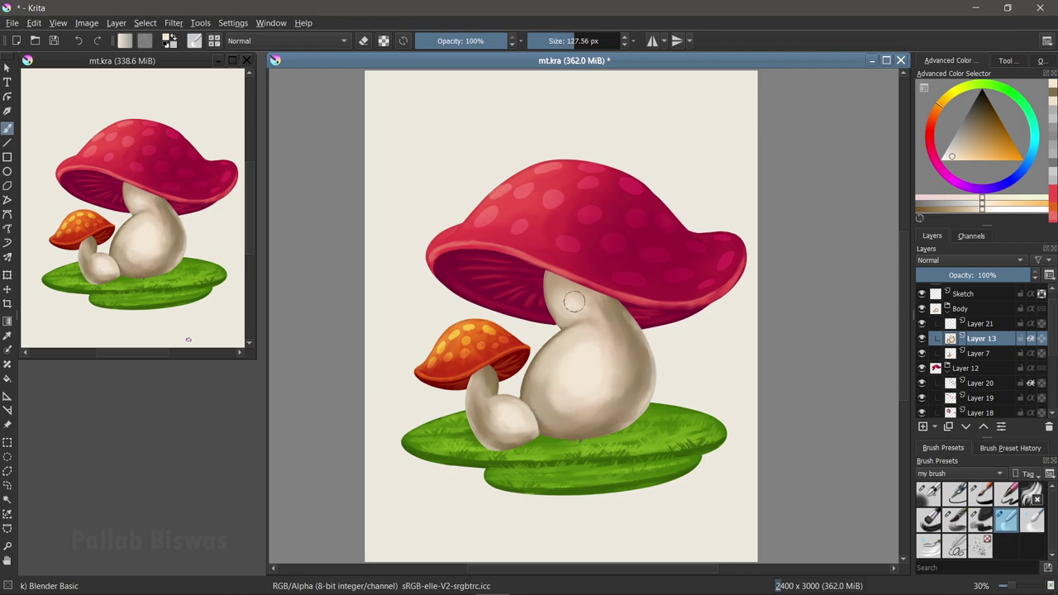
Add Layer 22 above the stem layers and set it to Multiply.
{"action": "key", "text": "period"}
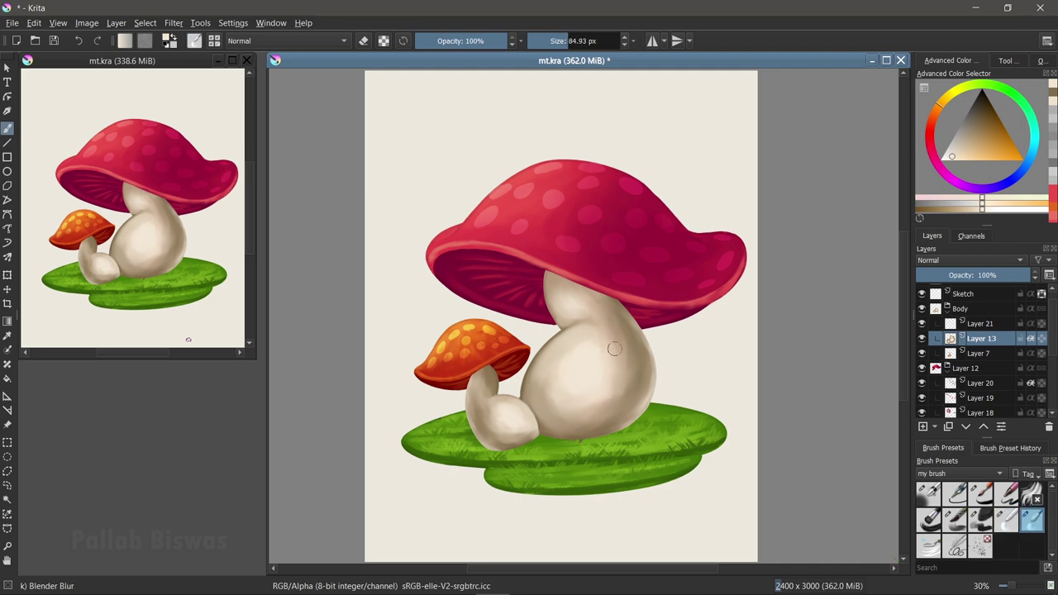
{"action": "scroll", "coordinate": [614, 348], "scroll_direction": "up", "scroll_amount": 2}
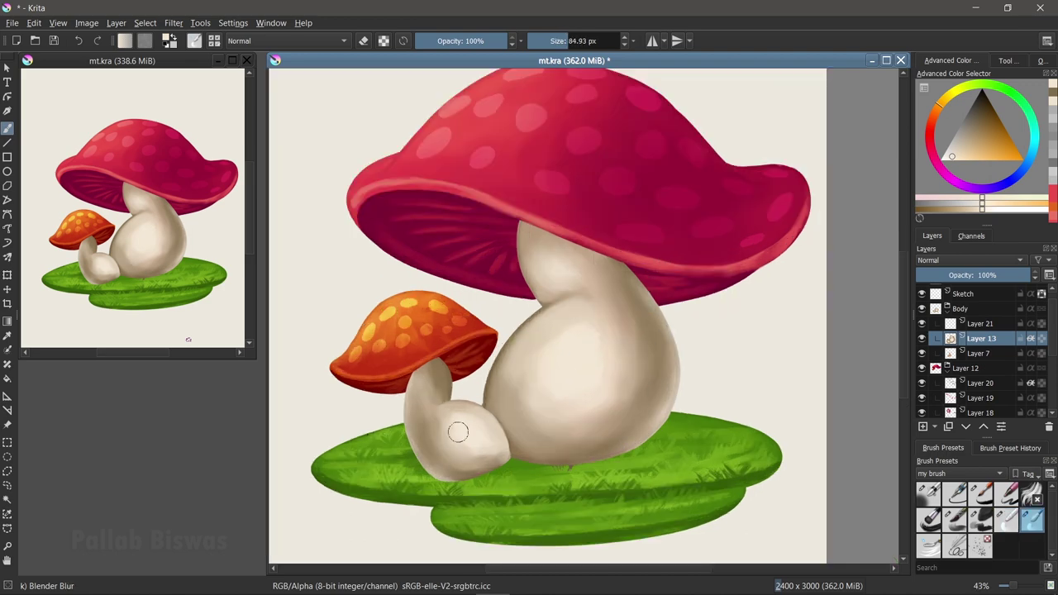
{"action": "scroll", "coordinate": [566, 278], "scroll_direction": "down", "scroll_amount": 3}
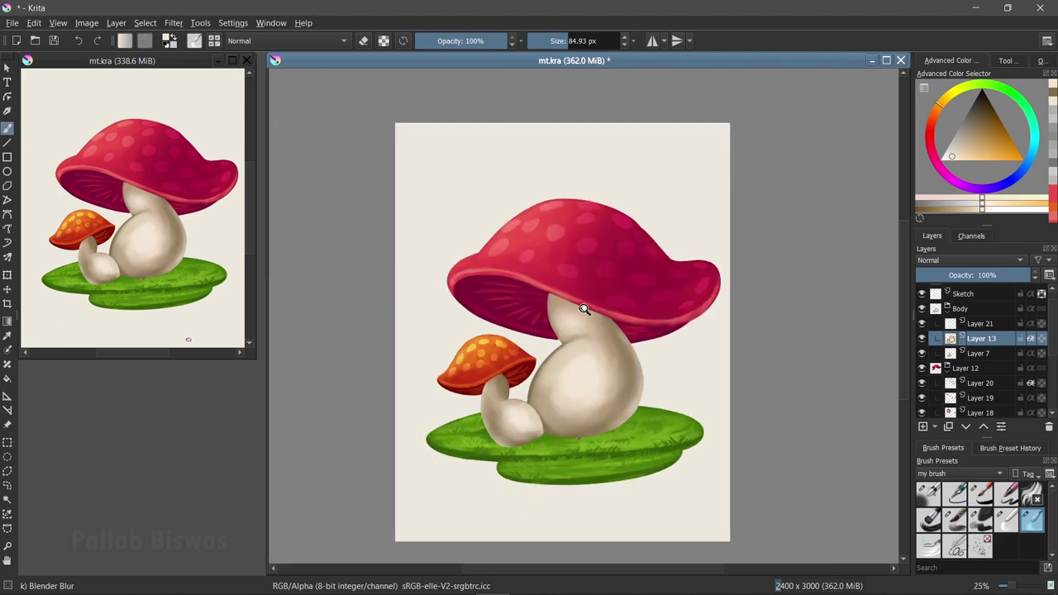
{"action": "scroll", "coordinate": [595, 306], "scroll_direction": "up", "scroll_amount": 1}
{"action": "left_click", "coordinate": [979, 323]}
{"action": "left_click", "coordinate": [922, 426]}
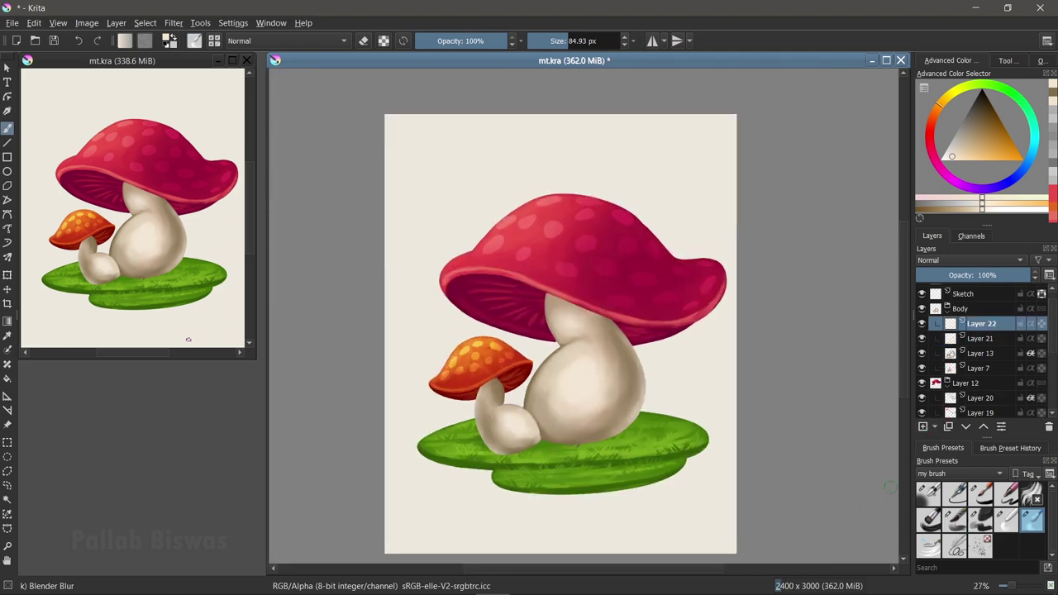
{"action": "scroll", "coordinate": [520, 379], "scroll_direction": "up", "scroll_amount": 2}
{"action": "left_click", "coordinate": [975, 259]}
Sample beige stem tones with Bristles-4 Glaze, then darken the stem under the big cap with soft charcoal.
{"action": "left_click", "coordinate": [959, 371]}
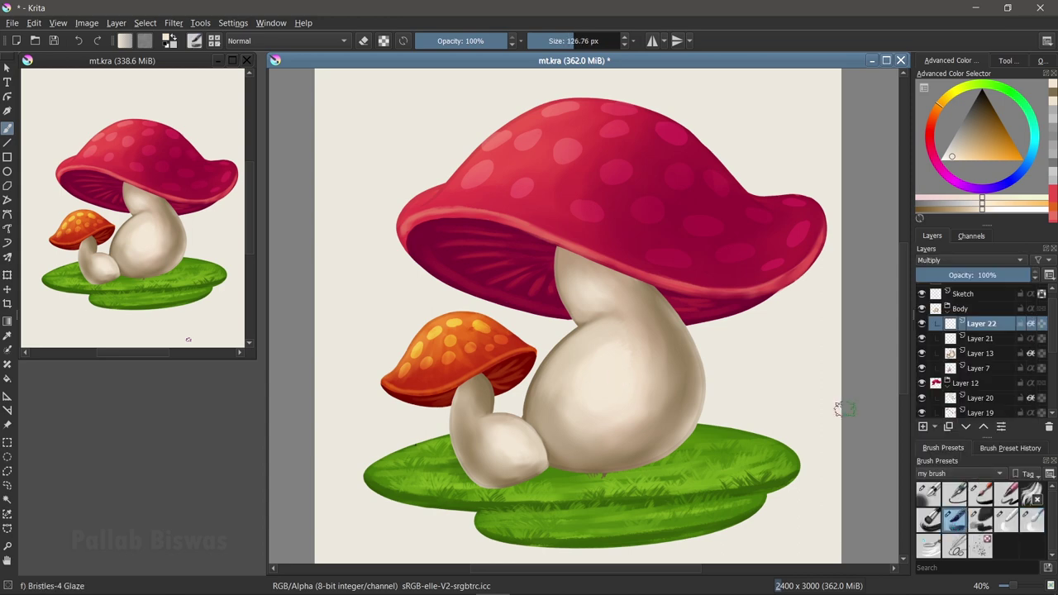
{"action": "key", "text": "/"}
{"action": "left_click", "coordinate": [538, 433], "text": "ctrl"}
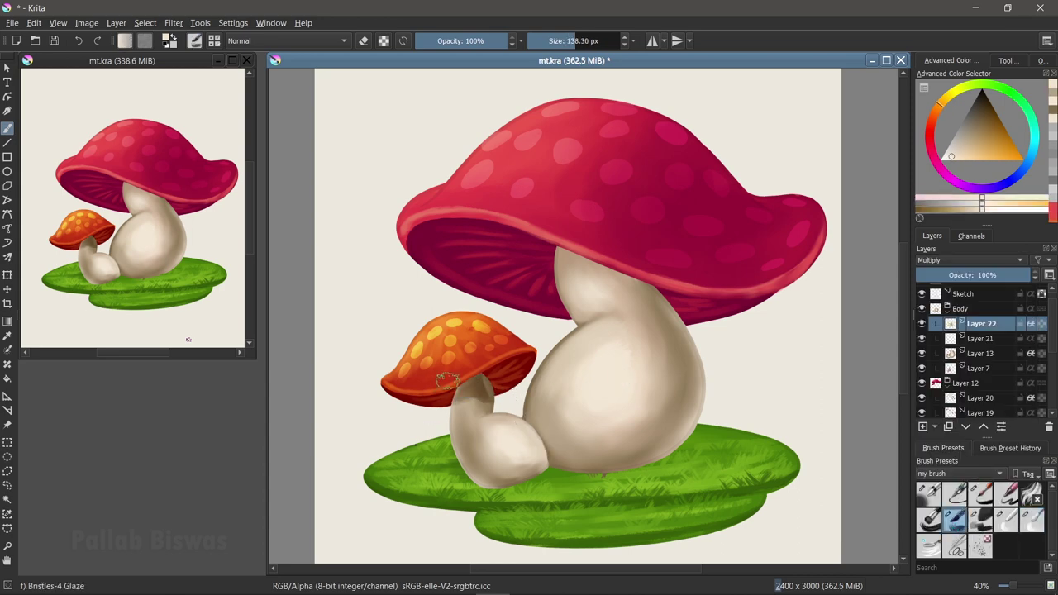
{"action": "left_click", "coordinate": [496, 436], "text": "ctrl"}
{"action": "key", "text": "e"}
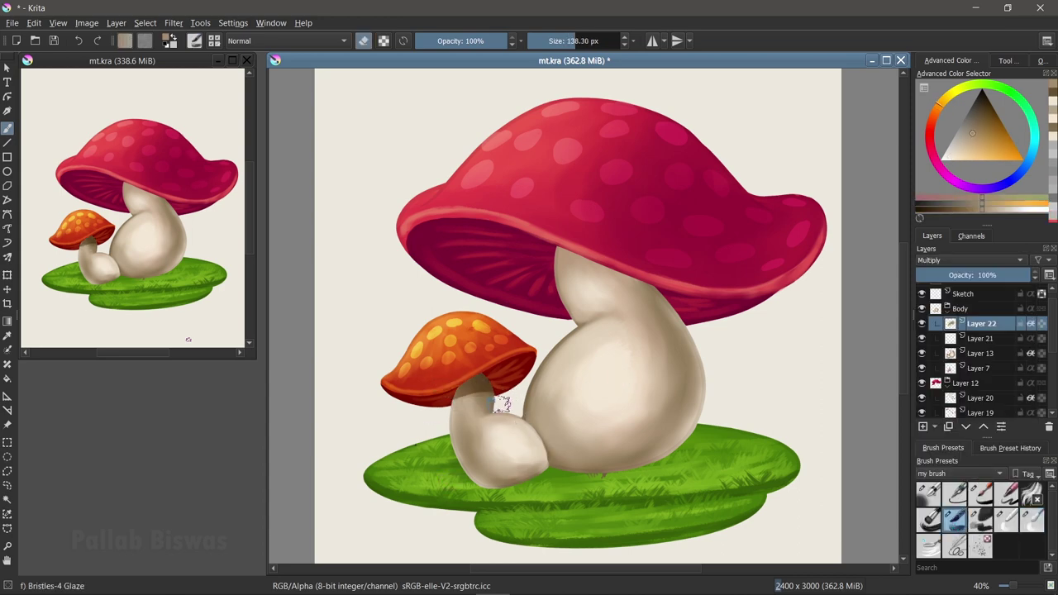
{"action": "key", "text": "/"}
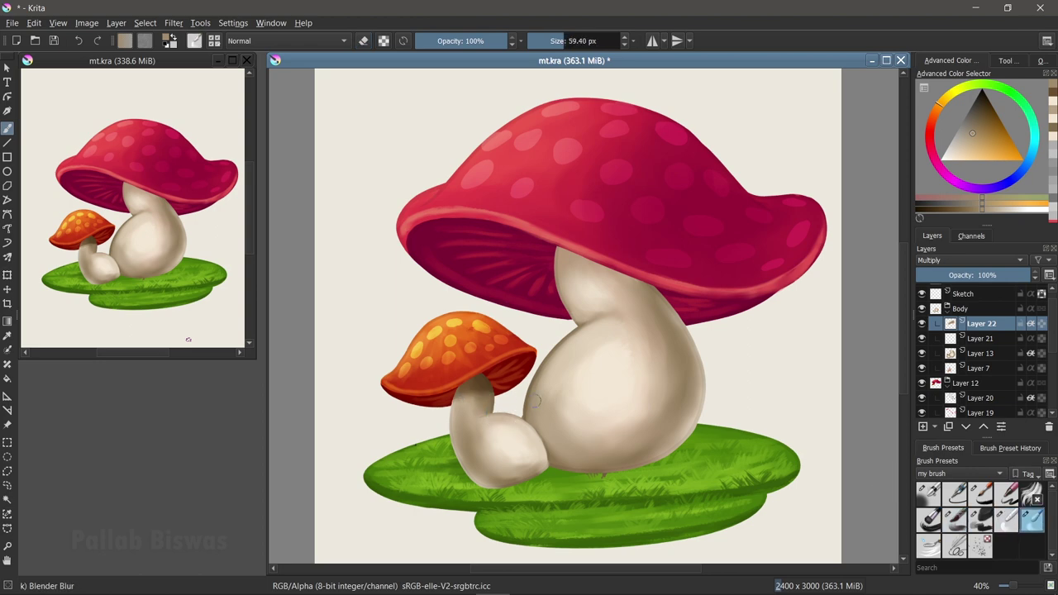
{"action": "left_click", "coordinate": [979, 519]}
{"action": "left_click", "coordinate": [579, 281], "text": "ctrl"}
{"action": "left_click_drag", "start_coordinate": [557, 272], "coordinate": [655, 291]}
Deepen the shadow under the big cap and blur it, then select the grass shading layer.
{"action": "mouse_move", "coordinate": [555, 252]}
{"action": "left_mouse_down"}
{"action": "mouse_move", "coordinate": [663, 301]}
{"action": "mouse_move", "coordinate": [539, 286]}
{"action": "mouse_move", "coordinate": [661, 291]}
{"action": "left_mouse_up"}
{"action": "key", "text": "/"}
{"action": "scroll", "coordinate": [983, 347], "scroll_direction": "down", "scroll_amount": 5}
{"action": "left_click", "coordinate": [980, 354]}
{"action": "key", "text": "/"}
Paint dark green grass shadows under both stems, erasing and blurring them smooth.
{"action": "left_click", "coordinate": [488, 467], "text": "ctrl"}
{"action": "mouse_move", "coordinate": [488, 468]}
{"action": "left_mouse_down"}
{"action": "mouse_move", "coordinate": [686, 463]}
{"action": "mouse_move", "coordinate": [570, 475]}
{"action": "left_mouse_up"}
{"action": "mouse_move", "coordinate": [496, 487]}
{"action": "left_mouse_down"}
{"action": "mouse_move", "coordinate": [707, 449]}
{"action": "mouse_move", "coordinate": [740, 466]}
{"action": "left_mouse_up"}
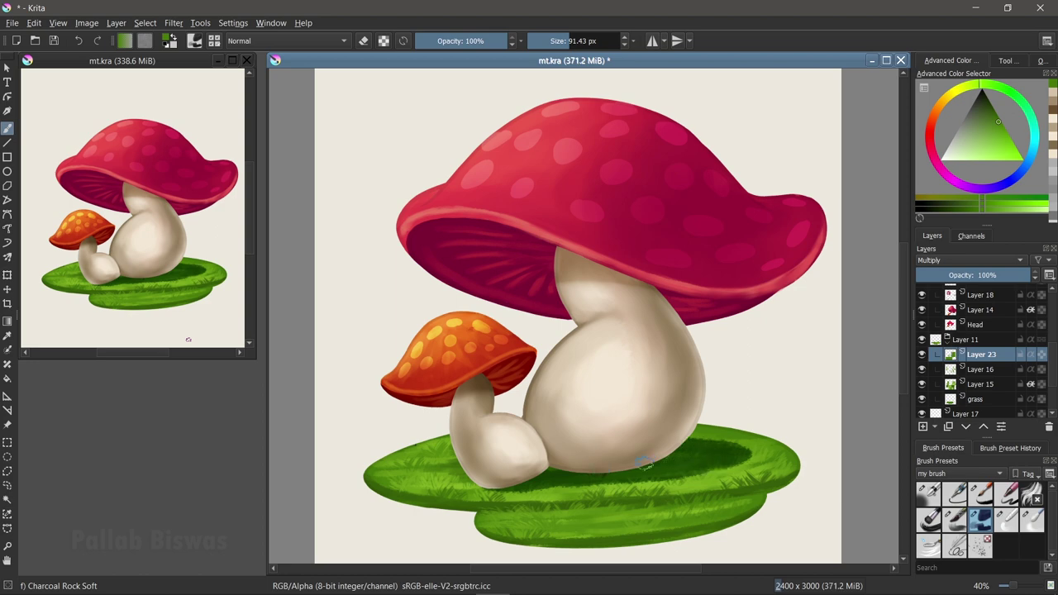
{"action": "left_click", "coordinate": [673, 446], "text": "ctrl"}
{"action": "left_click_drag", "start_coordinate": [657, 467], "coordinate": [528, 476]}
{"action": "key", "text": "e"}
{"action": "mouse_move", "coordinate": [711, 425]}
{"action": "left_mouse_down"}
{"action": "mouse_move", "coordinate": [691, 471]}
{"action": "mouse_move", "coordinate": [570, 480]}
{"action": "left_mouse_up"}
{"action": "key", "text": "/"}
{"action": "mouse_move", "coordinate": [744, 446]}
{"action": "left_mouse_down"}
{"action": "mouse_move", "coordinate": [529, 488]}
{"action": "mouse_move", "coordinate": [658, 460]}
{"action": "left_mouse_up"}
Darken the grass along the small stem's base with Charcoal Rock Soft, then select the grass tuft layer.
{"action": "left_click", "coordinate": [983, 518]}
{"action": "left_click", "coordinate": [586, 496], "text": "ctrl"}
{"action": "left_click_drag", "start_coordinate": [493, 484], "coordinate": [532, 486]}
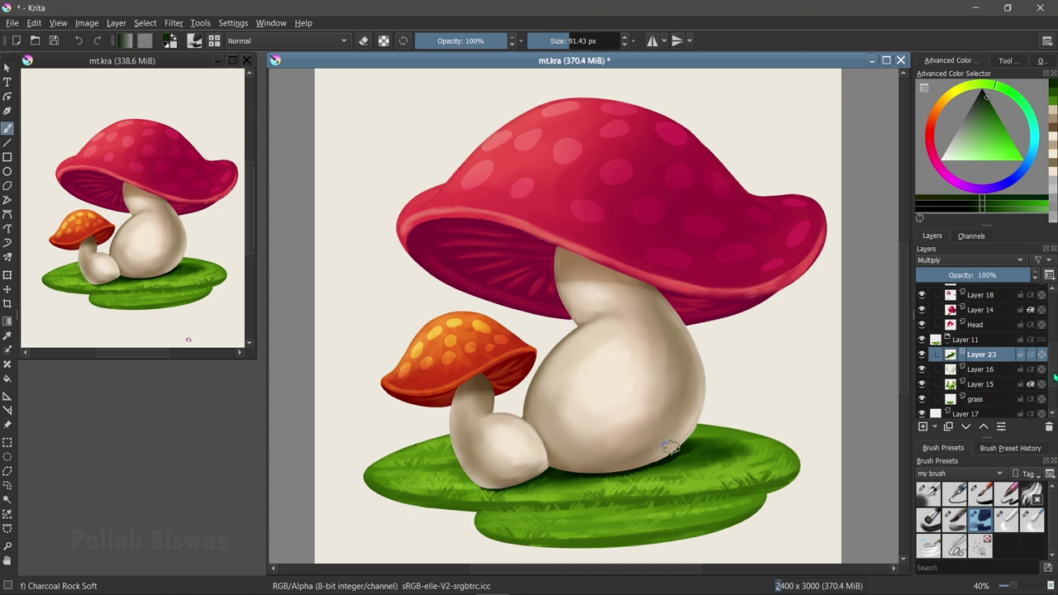
{"action": "scroll", "coordinate": [1043, 379], "scroll_direction": "up", "scroll_amount": 3}
{"action": "left_click", "coordinate": [967, 320]}
{"action": "left_click", "coordinate": [1031, 493]}
Paint dark and mid-green grass blades around both stem bases with Hair5 and Ink-7 Brush Rough.
{"action": "scroll", "coordinate": [525, 449], "scroll_direction": "up", "scroll_amount": 1}
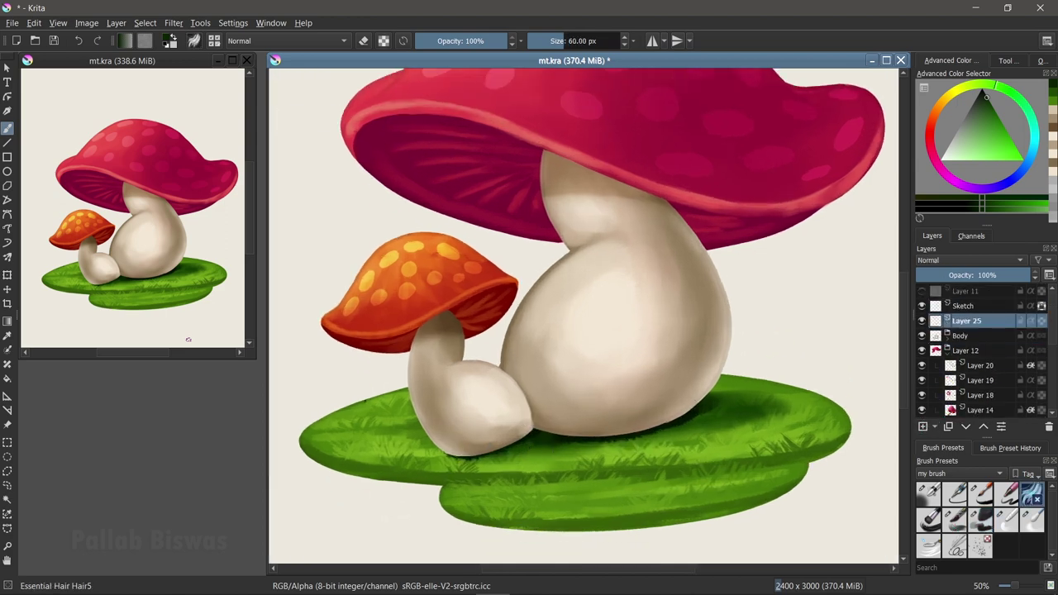
{"action": "mouse_move", "coordinate": [453, 456]}
{"action": "left_mouse_down"}
{"action": "mouse_move", "coordinate": [543, 424]}
{"action": "mouse_move", "coordinate": [585, 426]}
{"action": "left_mouse_up"}
{"action": "left_click", "coordinate": [980, 493]}
{"action": "left_click", "coordinate": [619, 469], "text": "ctrl"}
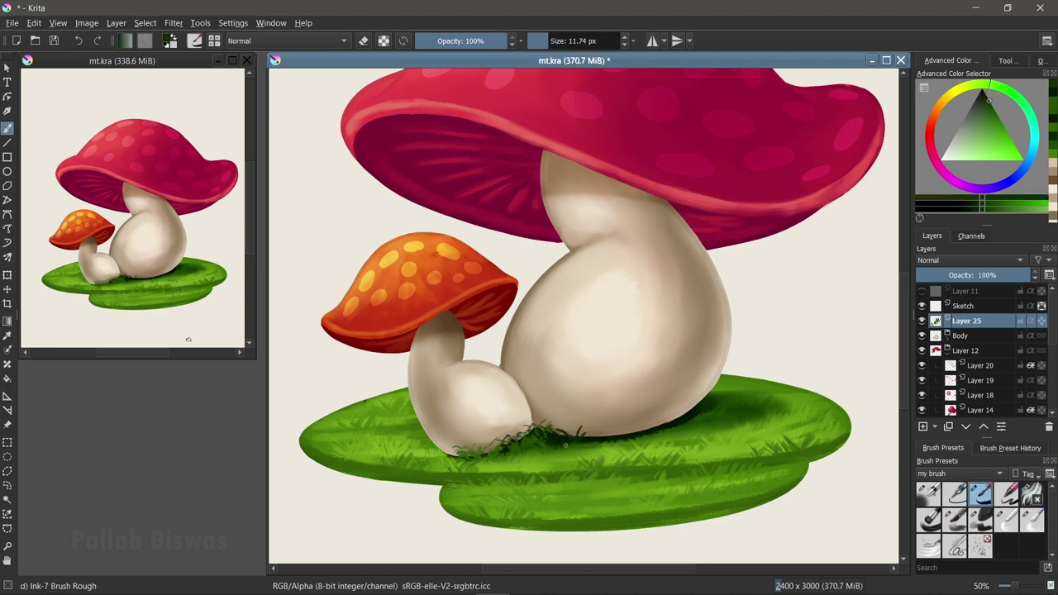
{"action": "key", "text": "2"}
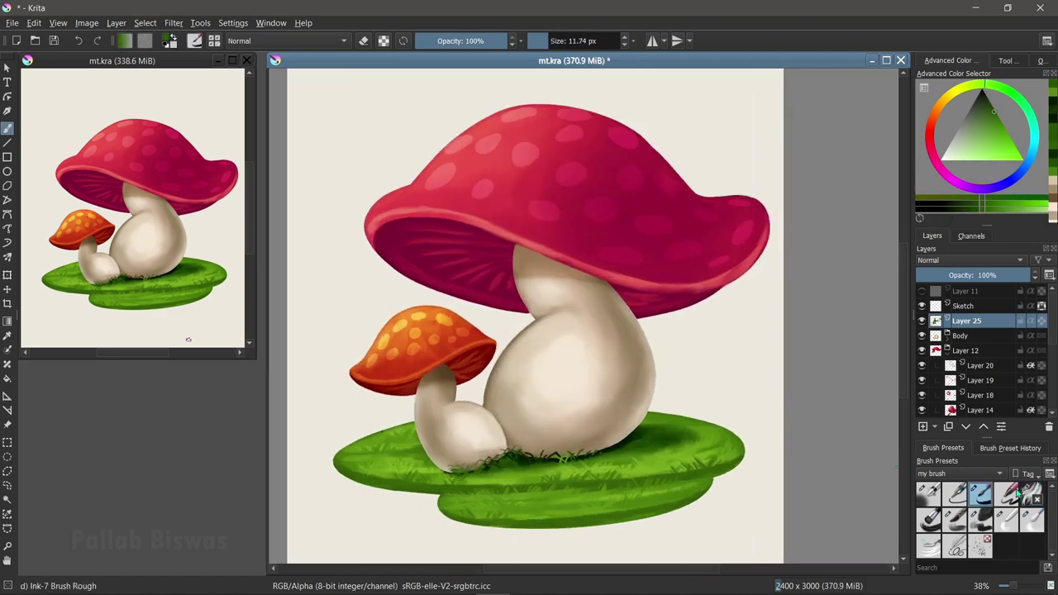
{"action": "left_click", "coordinate": [1031, 493]}
{"action": "left_click", "coordinate": [559, 455], "text": "ctrl"}
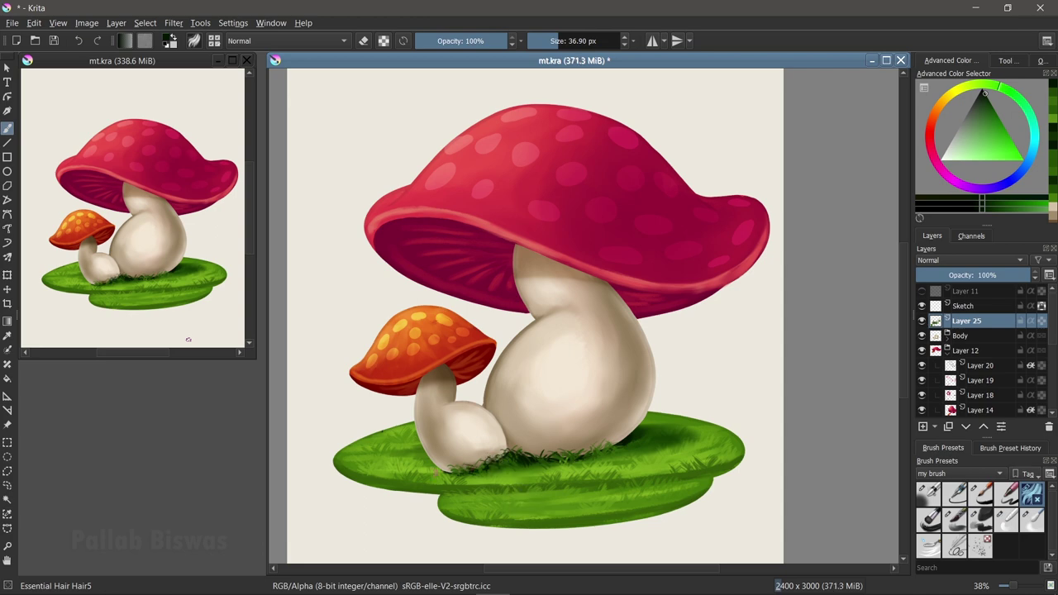
{"action": "left_click", "coordinate": [436, 470], "text": "ctrl"}
{"action": "left_click_drag", "start_coordinate": [496, 475], "coordinate": [529, 461]}
Hide the Sketch layer and add Layer 26 above Layer 22 with a soft airbrush in stem beige.
{"action": "key", "text": "minus"}
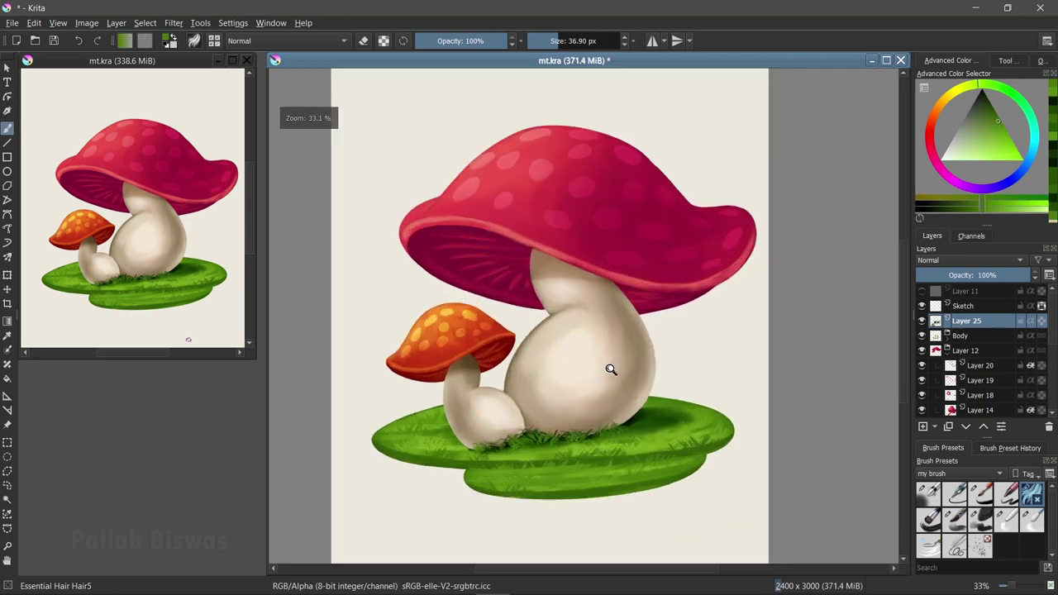
{"action": "left_click", "coordinate": [922, 305]}
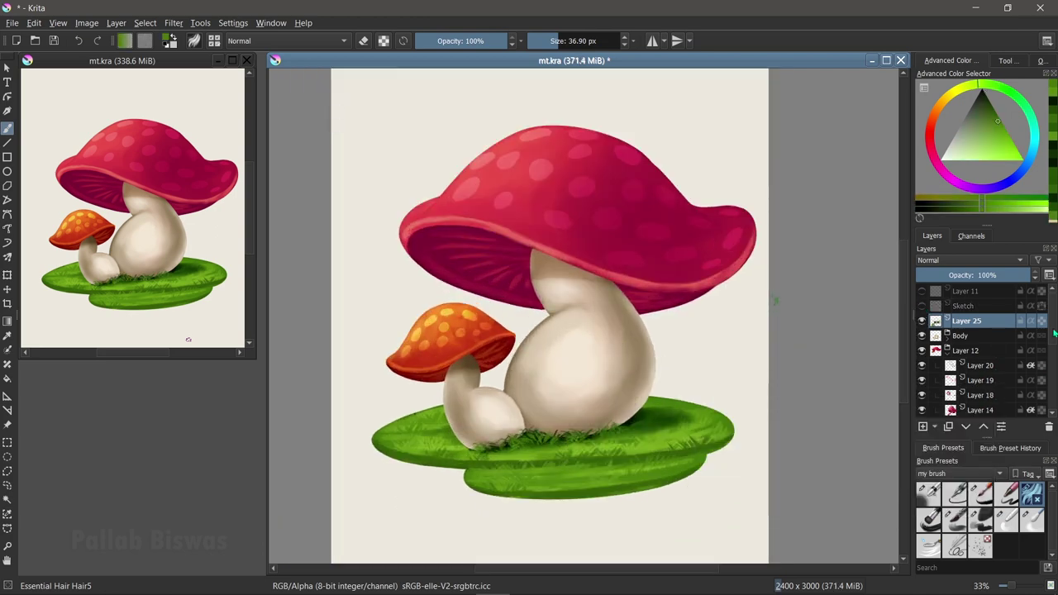
{"action": "left_click", "coordinate": [946, 335]}
{"action": "left_click", "coordinate": [980, 350]}
{"action": "key", "text": "Insert"}
{"action": "key", "text": "slash"}
{"action": "left_click", "coordinate": [495, 409], "text": "ctrl"}
{"action": "scroll", "coordinate": [466, 357], "scroll_direction": "up", "scroll_amount": 1}
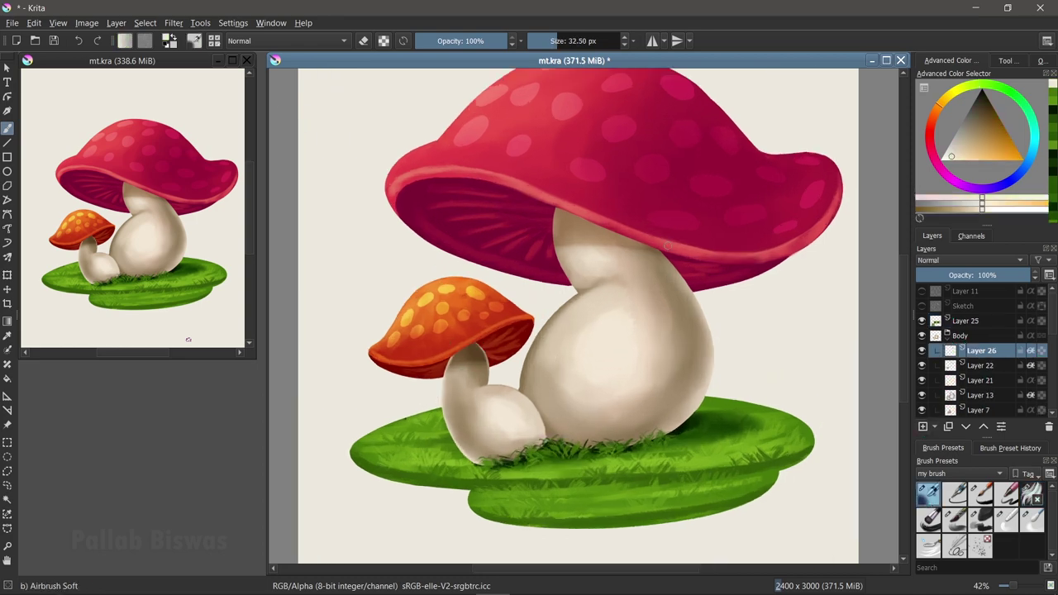
Straighten the view, add Layer 27, and sample the big cap's crimson with a smaller brush.
{"action": "left_click_drag", "start_coordinate": [706, 279], "coordinate": [644, 235]}
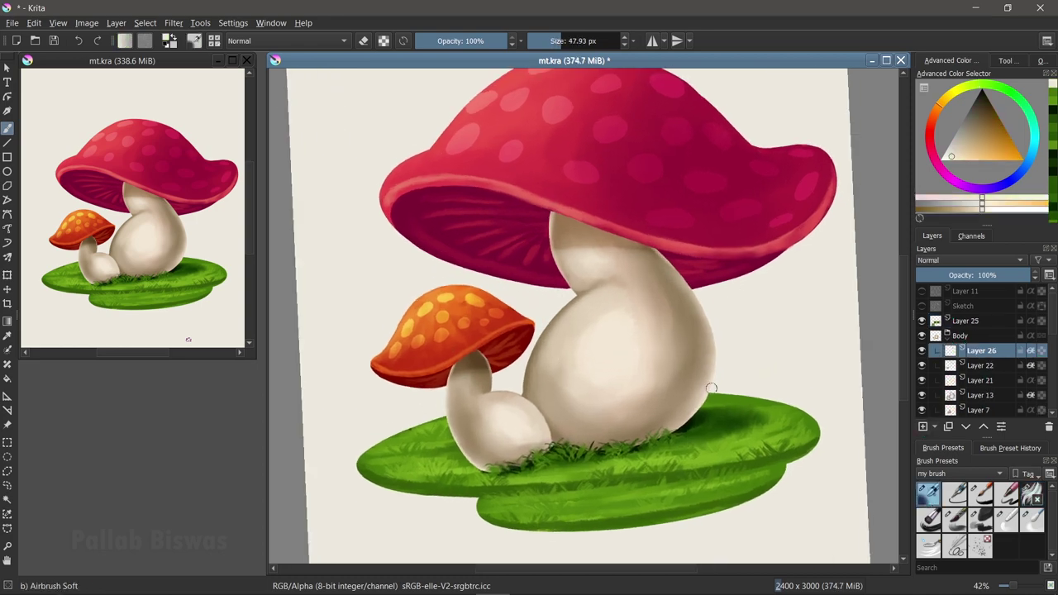
{"action": "key", "text": "2"}
{"action": "key", "text": "4"}
{"action": "key", "text": "5"}
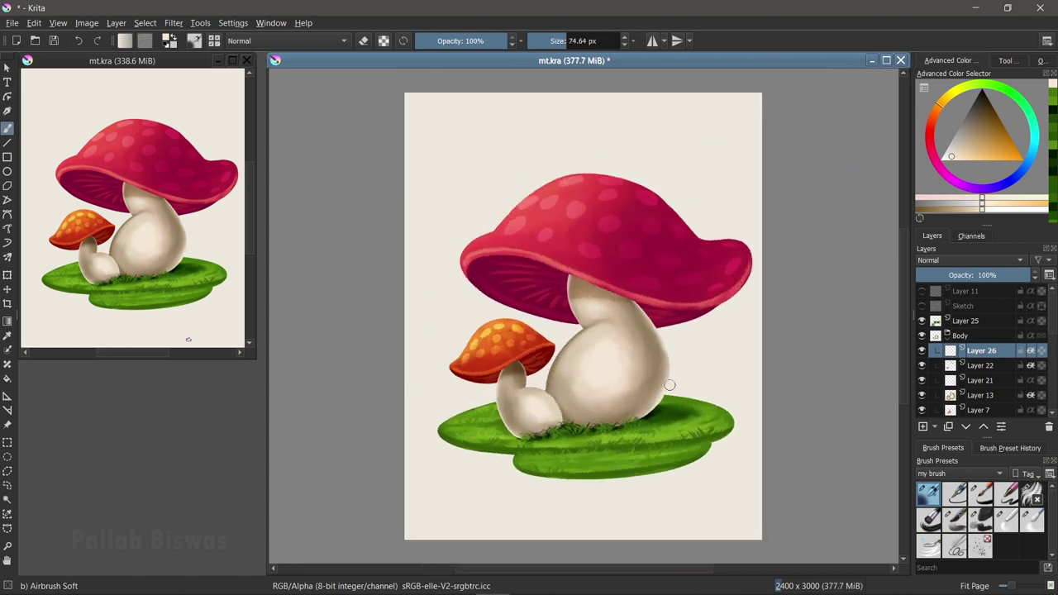
{"action": "scroll", "coordinate": [669, 385], "scroll_direction": "up", "scroll_amount": 2}
{"action": "scroll", "coordinate": [602, 350], "scroll_direction": "down", "scroll_amount": 1}
{"action": "key", "text": "Insert"}
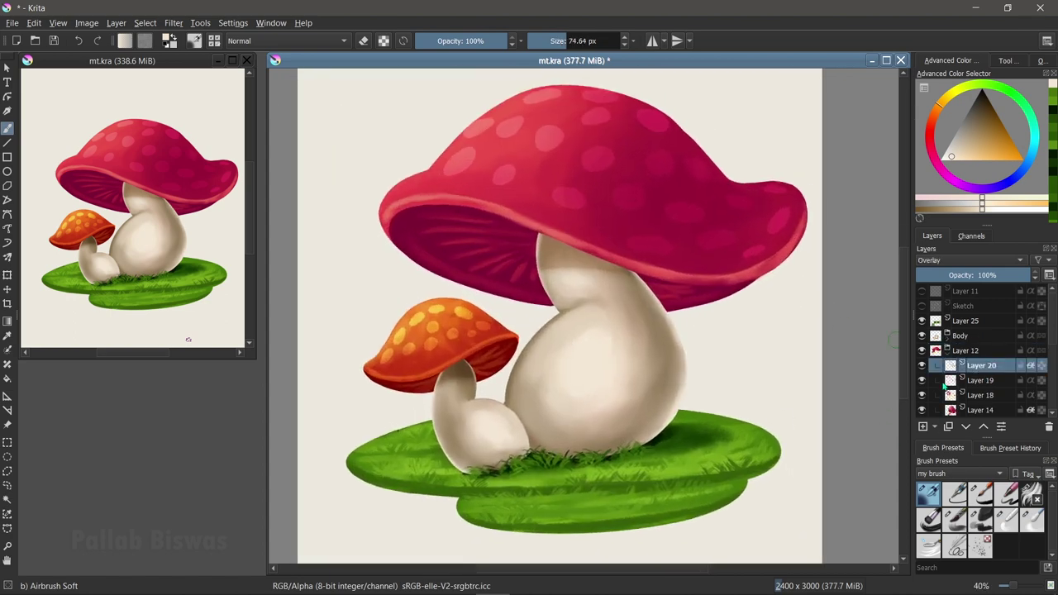
{"action": "left_click", "coordinate": [611, 279], "text": "ctrl"}
{"action": "left_click_drag", "start_coordinate": [427, 236], "coordinate": [396, 236]}
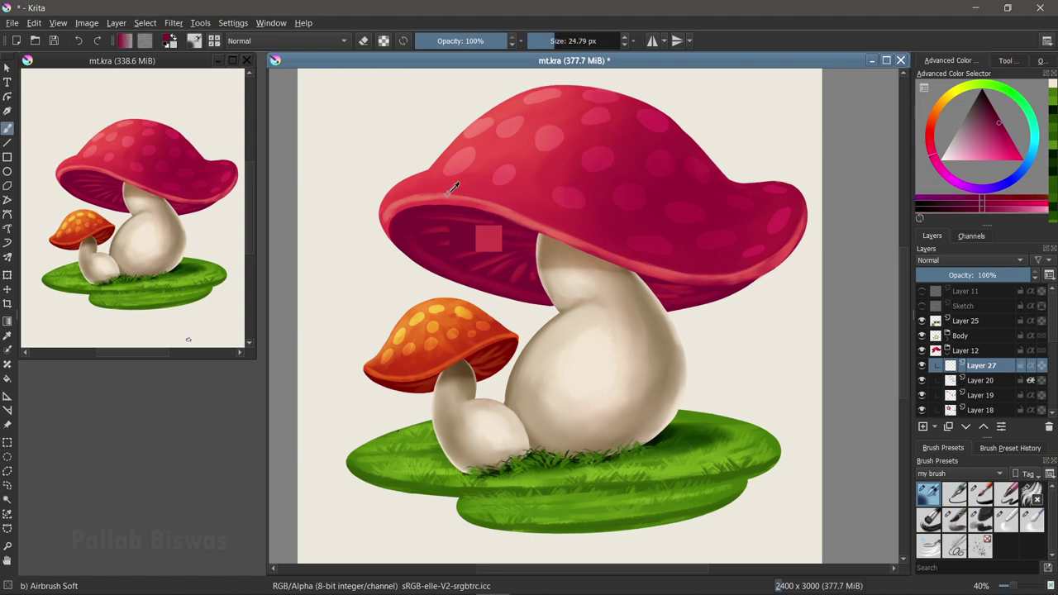
{"action": "scroll", "coordinate": [475, 97], "scroll_direction": "up", "scroll_amount": 2}
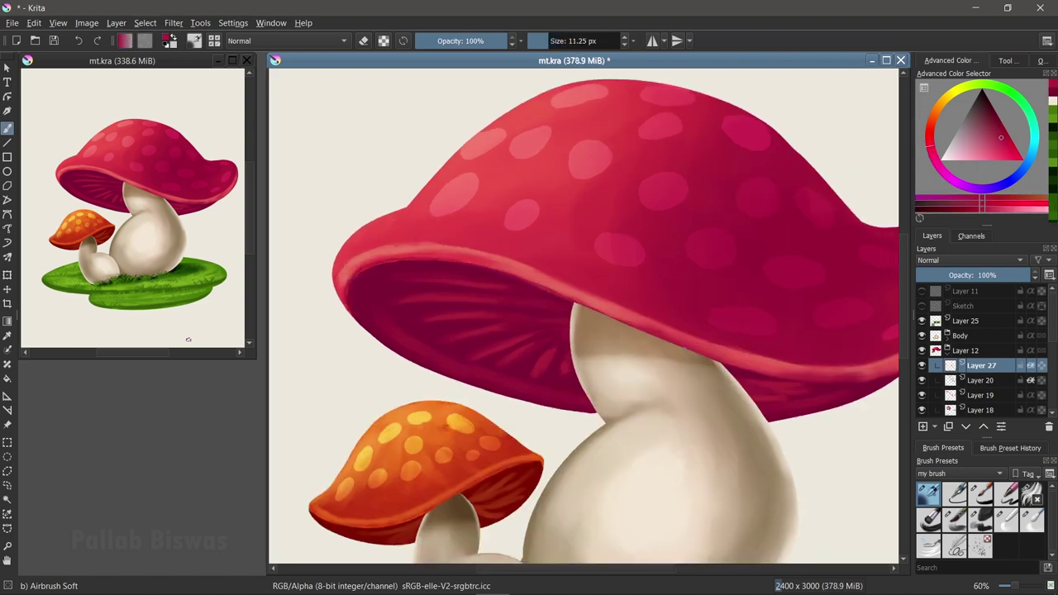
{"action": "left_click_drag", "start_coordinate": [823, 374], "coordinate": [643, 372]}
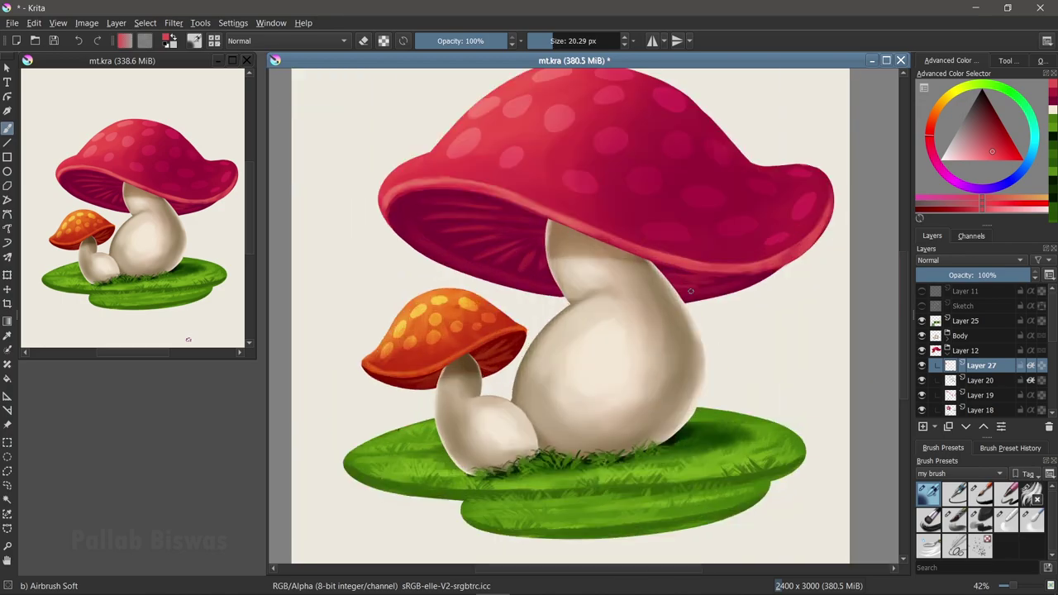
{"action": "scroll", "coordinate": [701, 308], "scroll_direction": "down", "scroll_amount": 2}
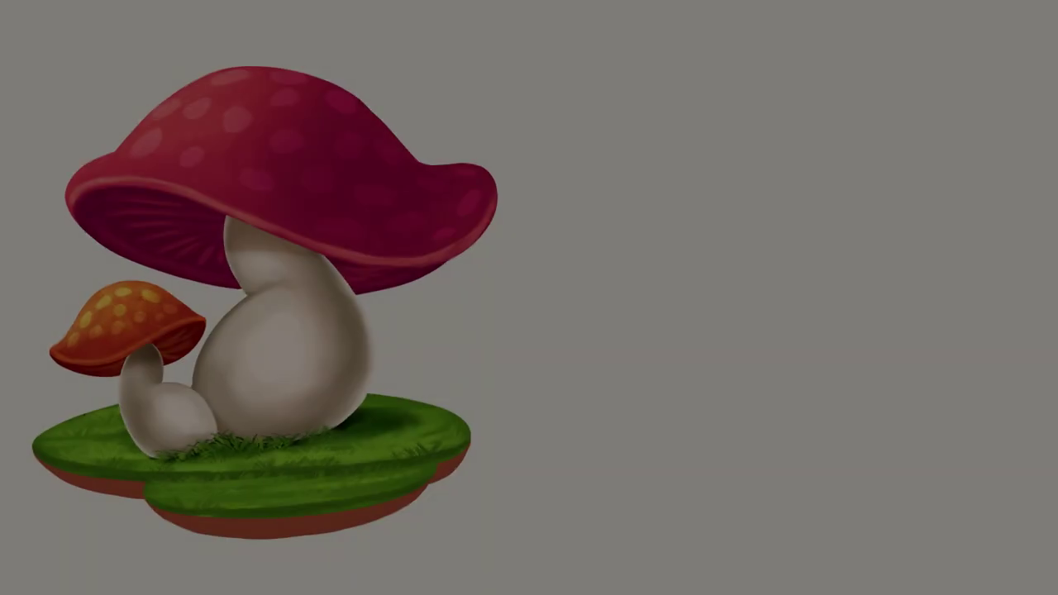